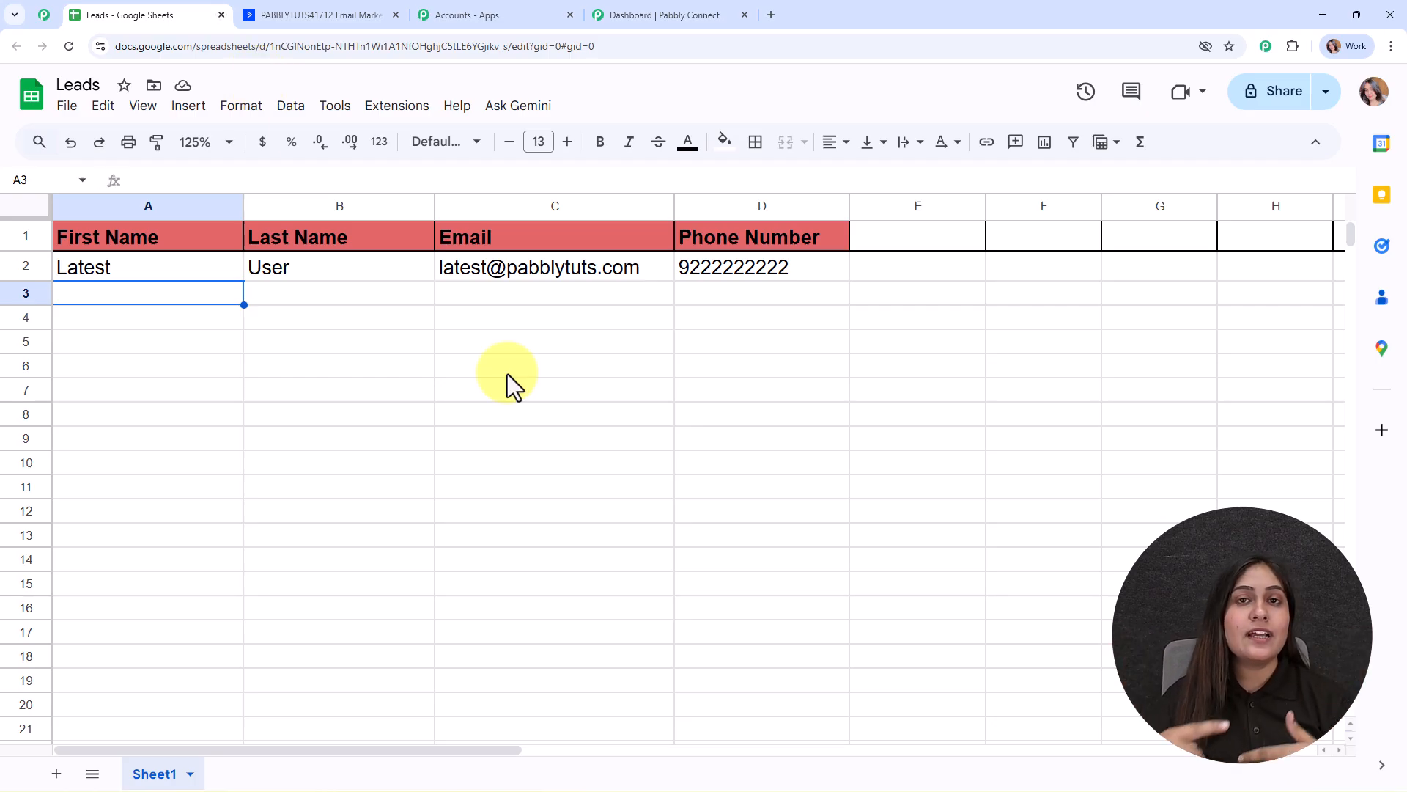
# Start the row 3 lead with first name 'New' and last name 'Lead'.
pyautogui.click(301, 4)
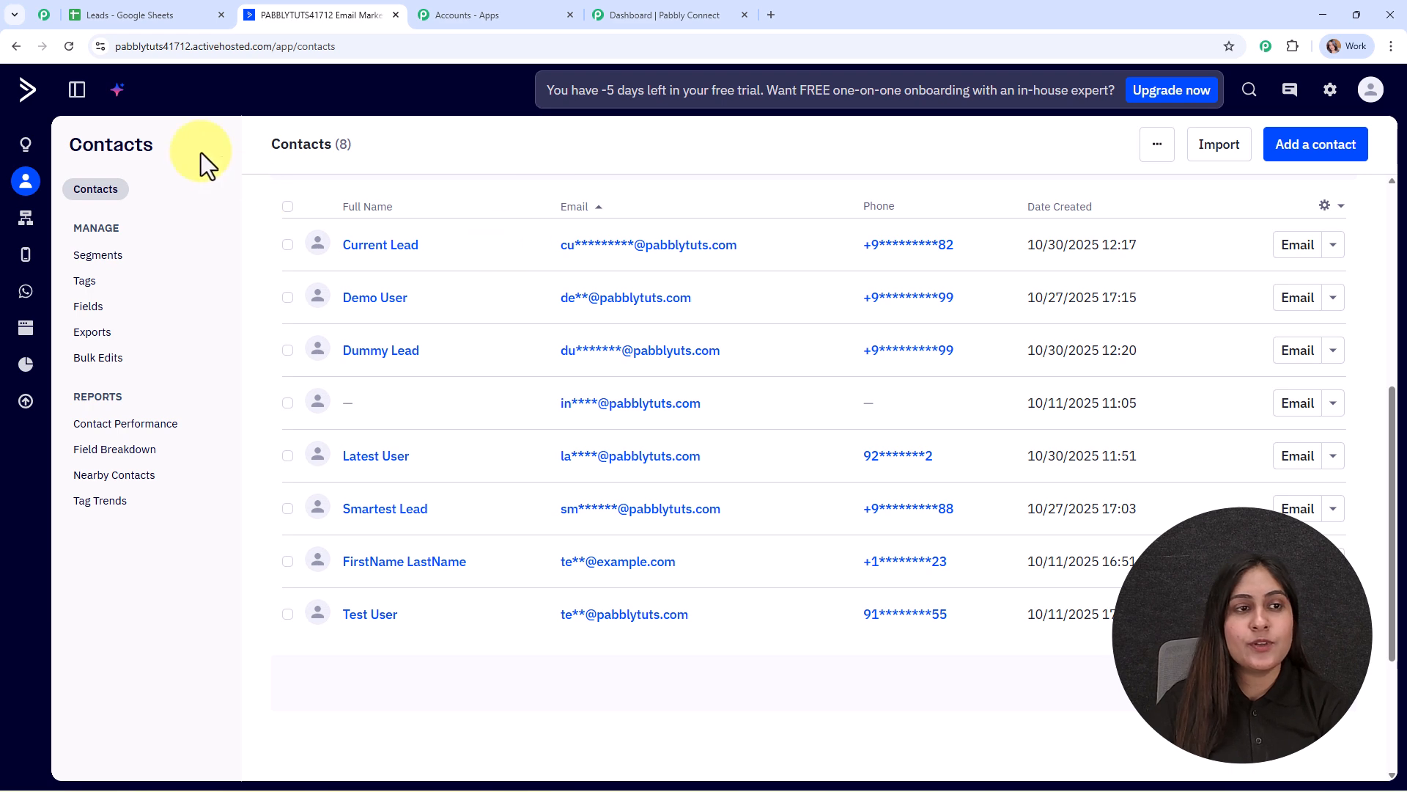
pyautogui.click(171, 3)
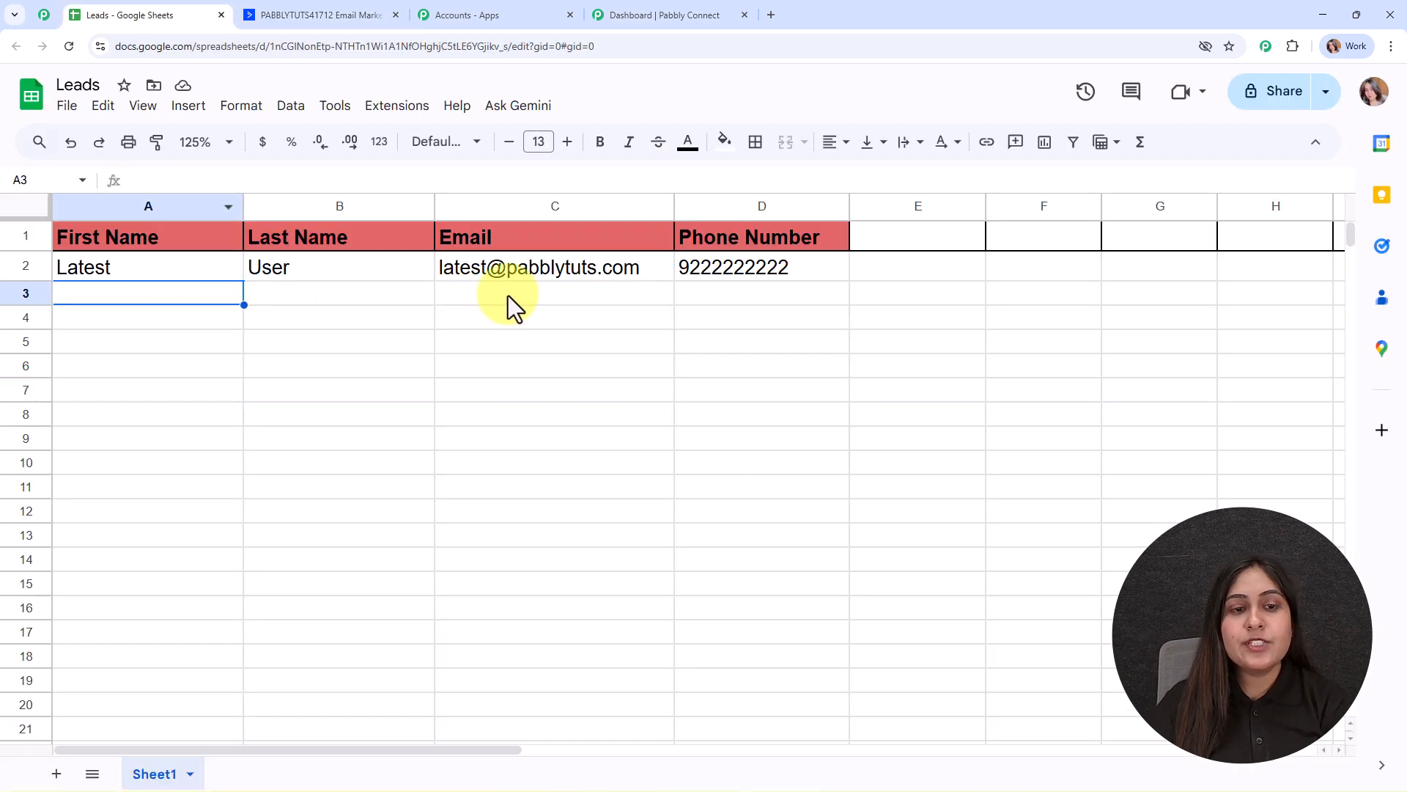
pyautogui.doubleClick(117, 293)
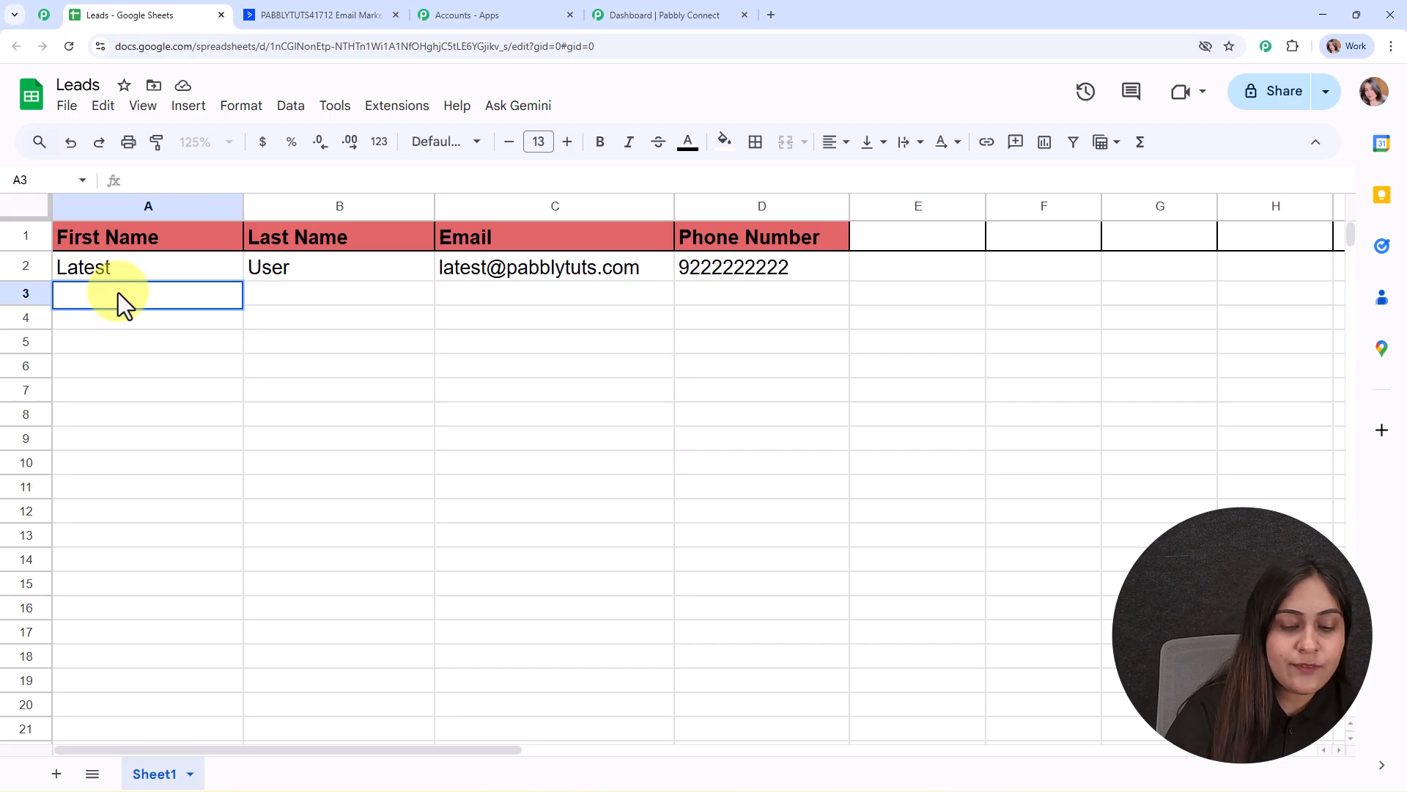
pyautogui.write('New')
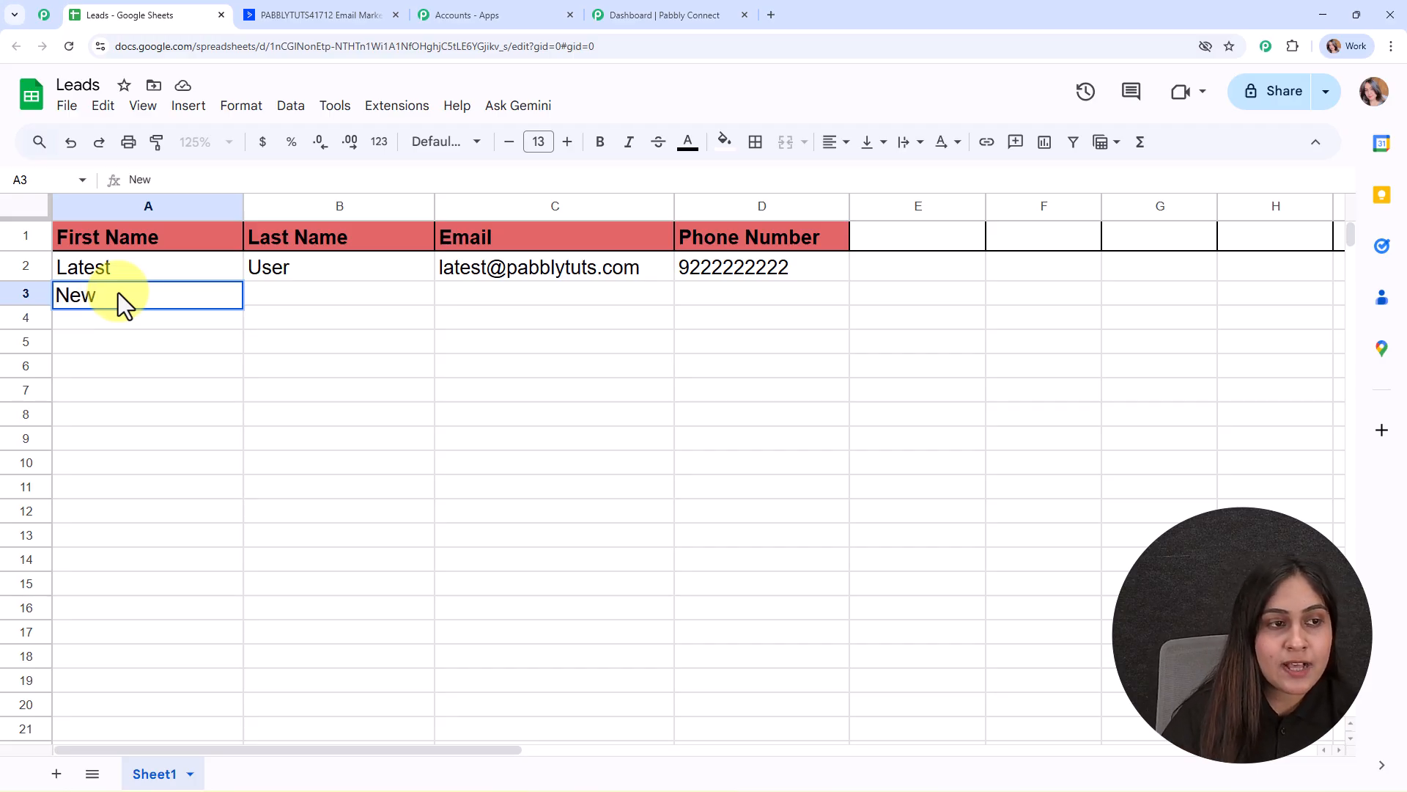
pyautogui.click(301, 296)
pyautogui.write('Lead')
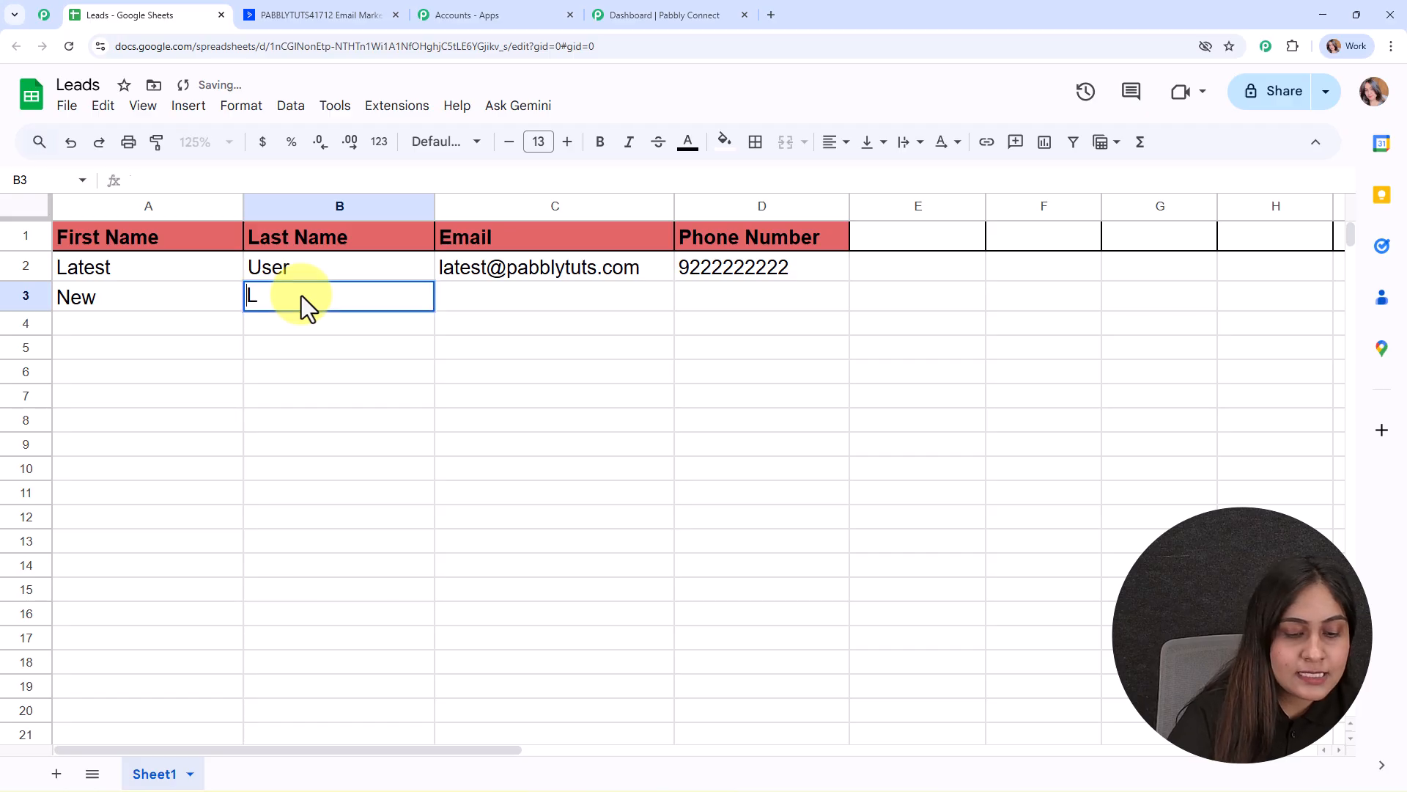
# Fill in the lead's e-mail address and phone number, then view the ActiveCampaign contacts list.
pyautogui.click(573, 288)
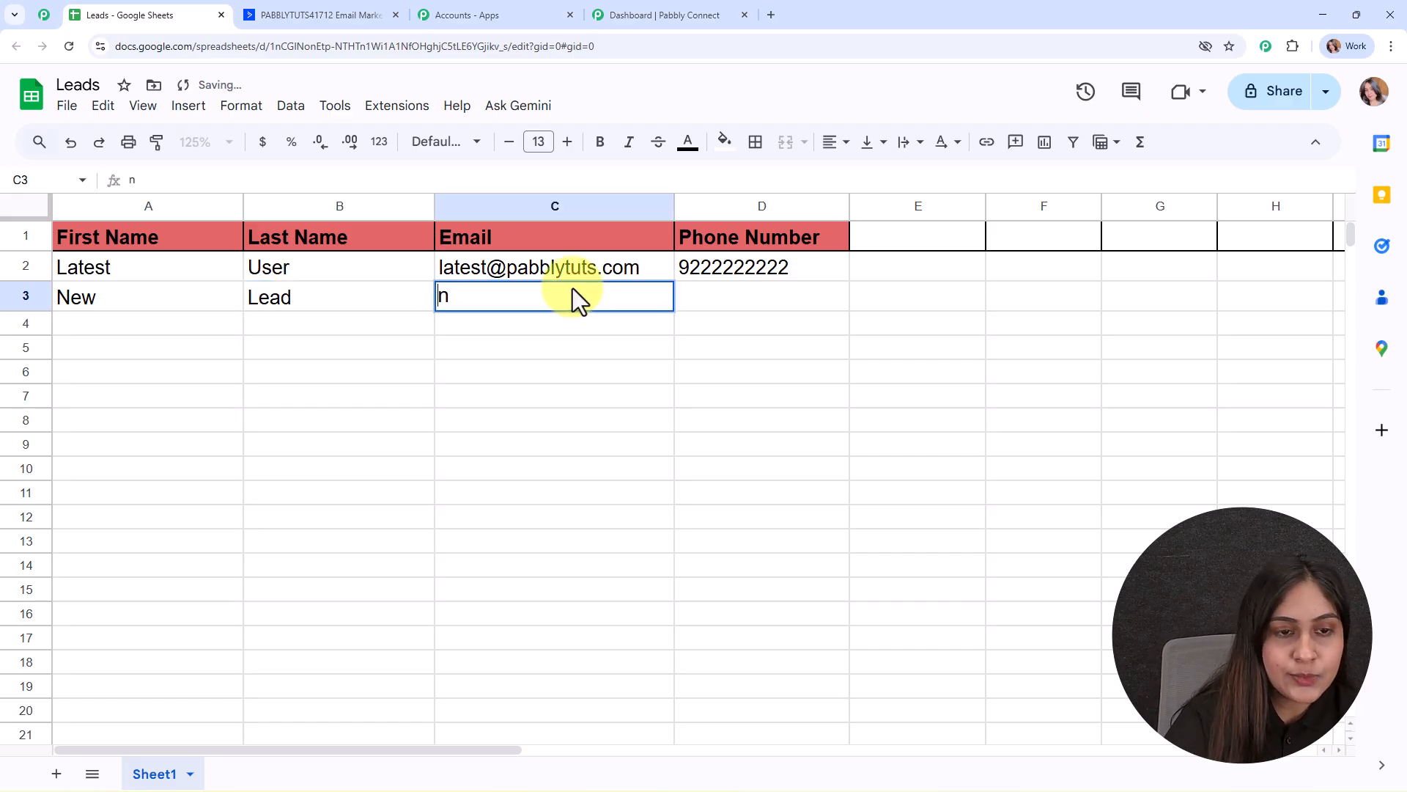
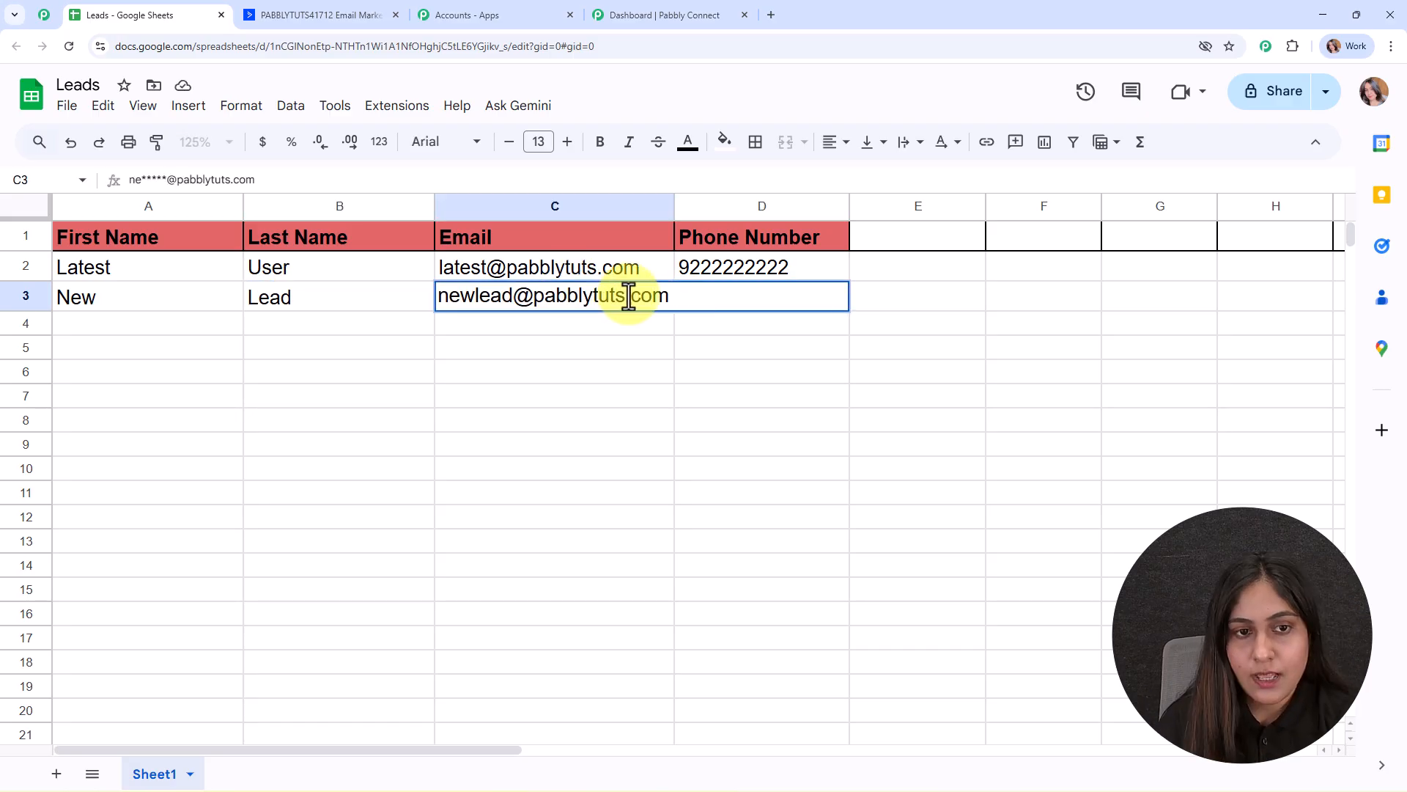
pyautogui.click(736, 305)
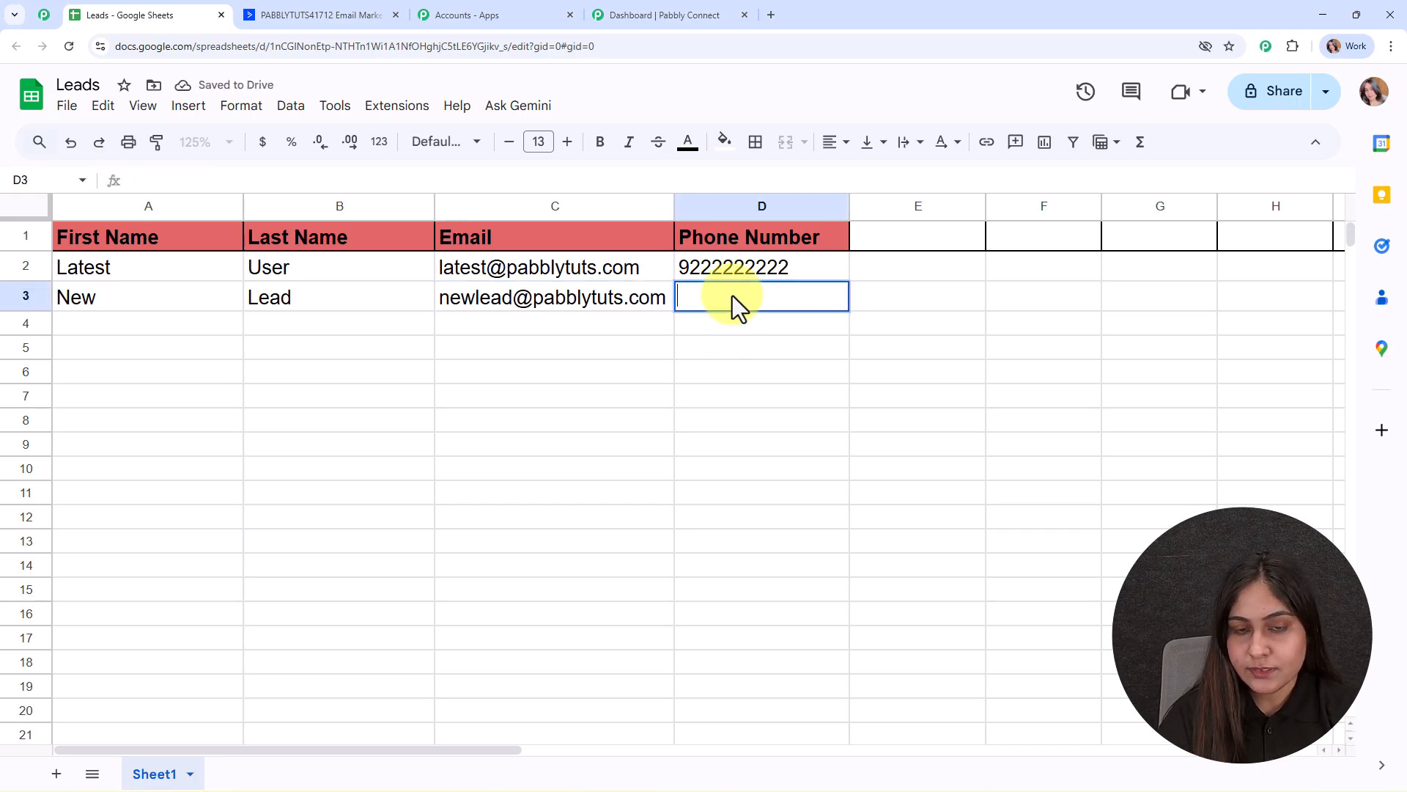
pyautogui.write('9888888889')
pyautogui.click(195, 324)
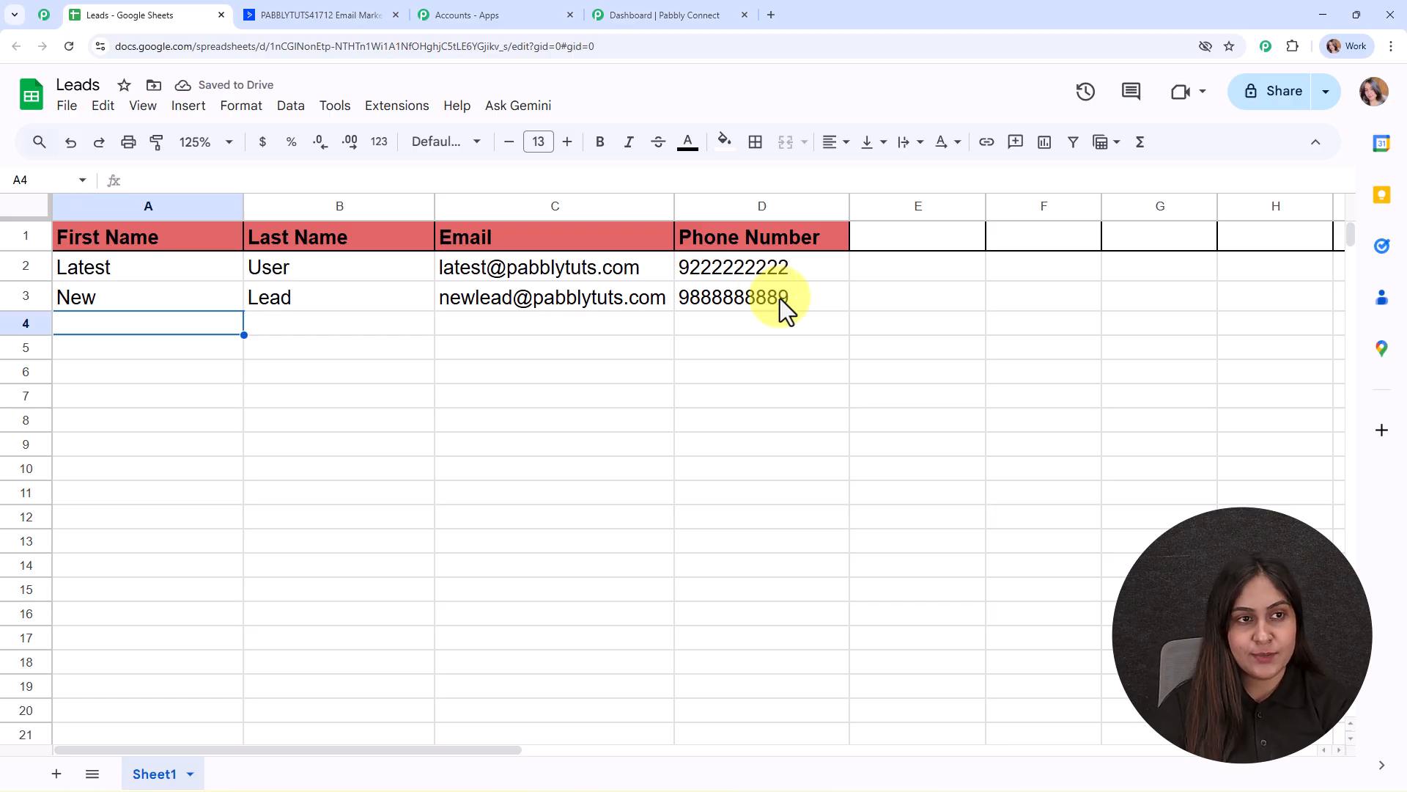
pyautogui.hotkey('ctrl', 'Tab')
pyautogui.click(68, 48)
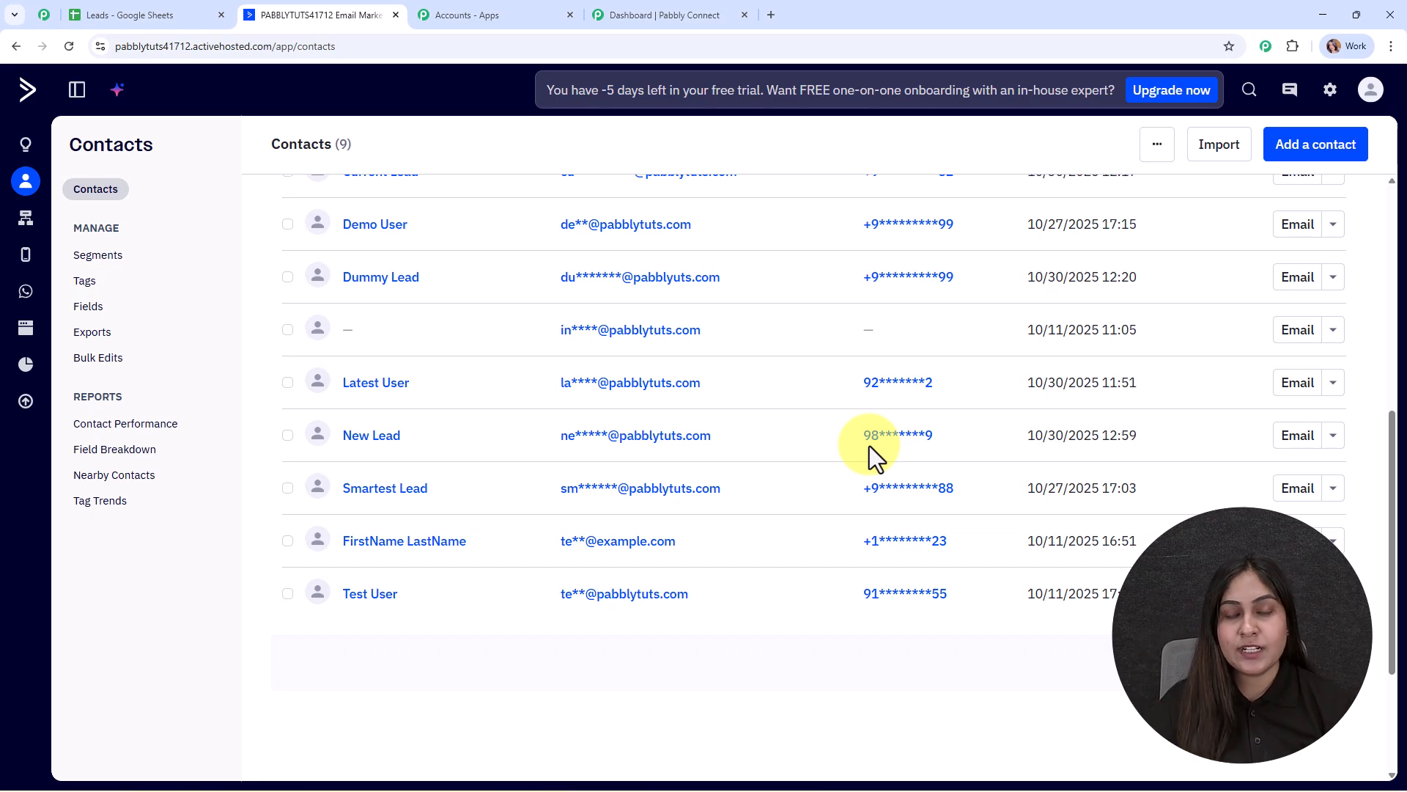
# After confirming the new lead among the 9 contacts, switch to the Pabbly Connect dashboard.
pyautogui.click(671, 22)
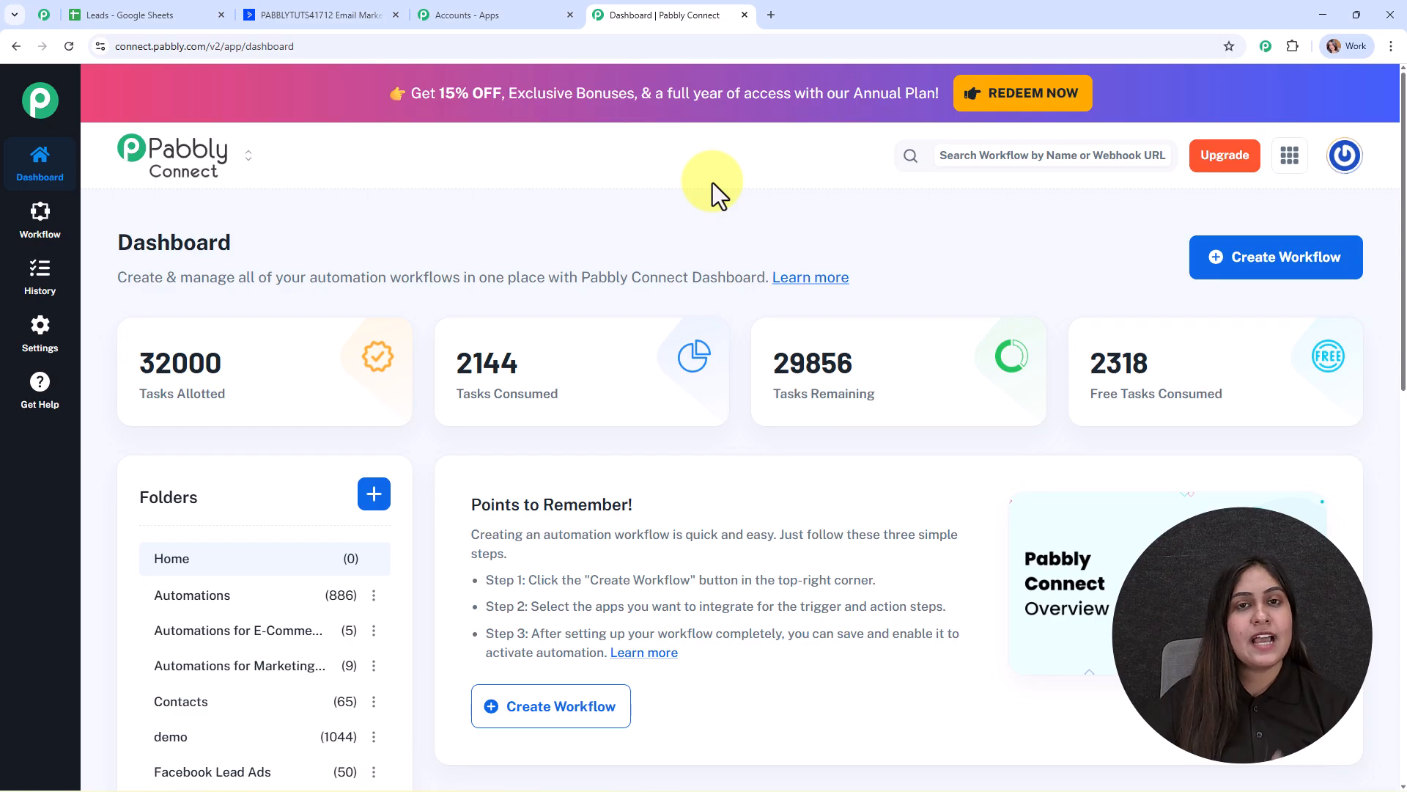
pyautogui.click(476, 15)
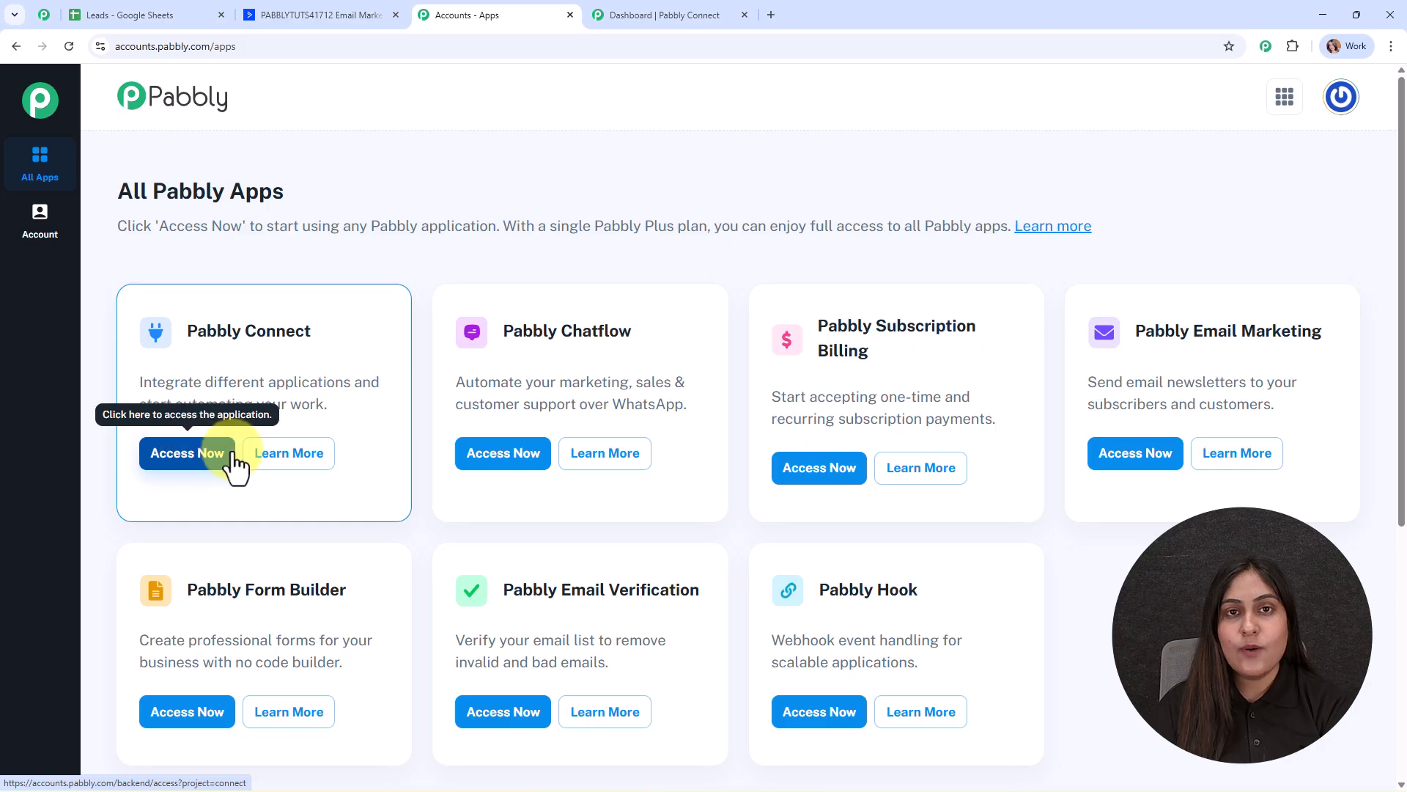
pyautogui.click(667, 16)
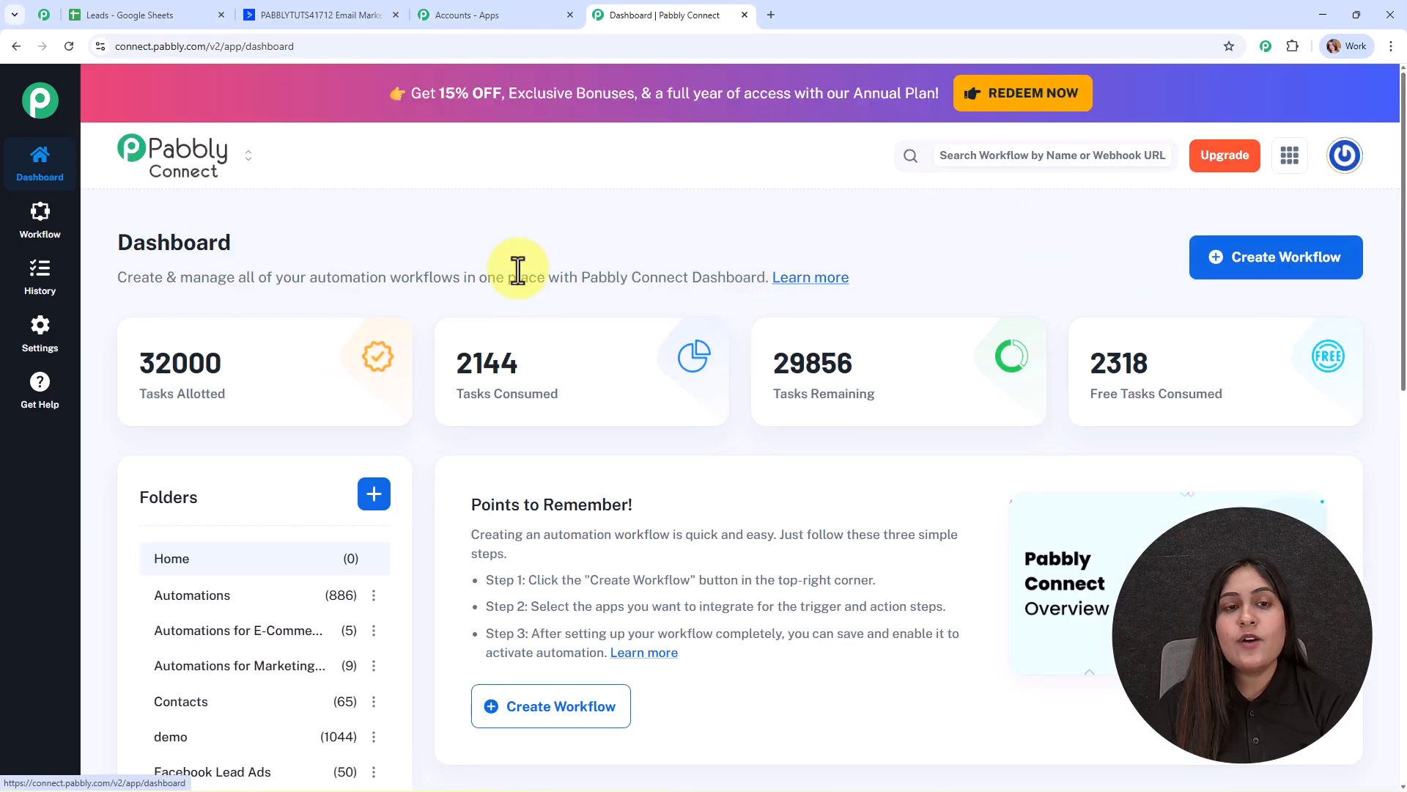
pyautogui.click(43, 13)
pyautogui.scroll(-5, 705, 447)
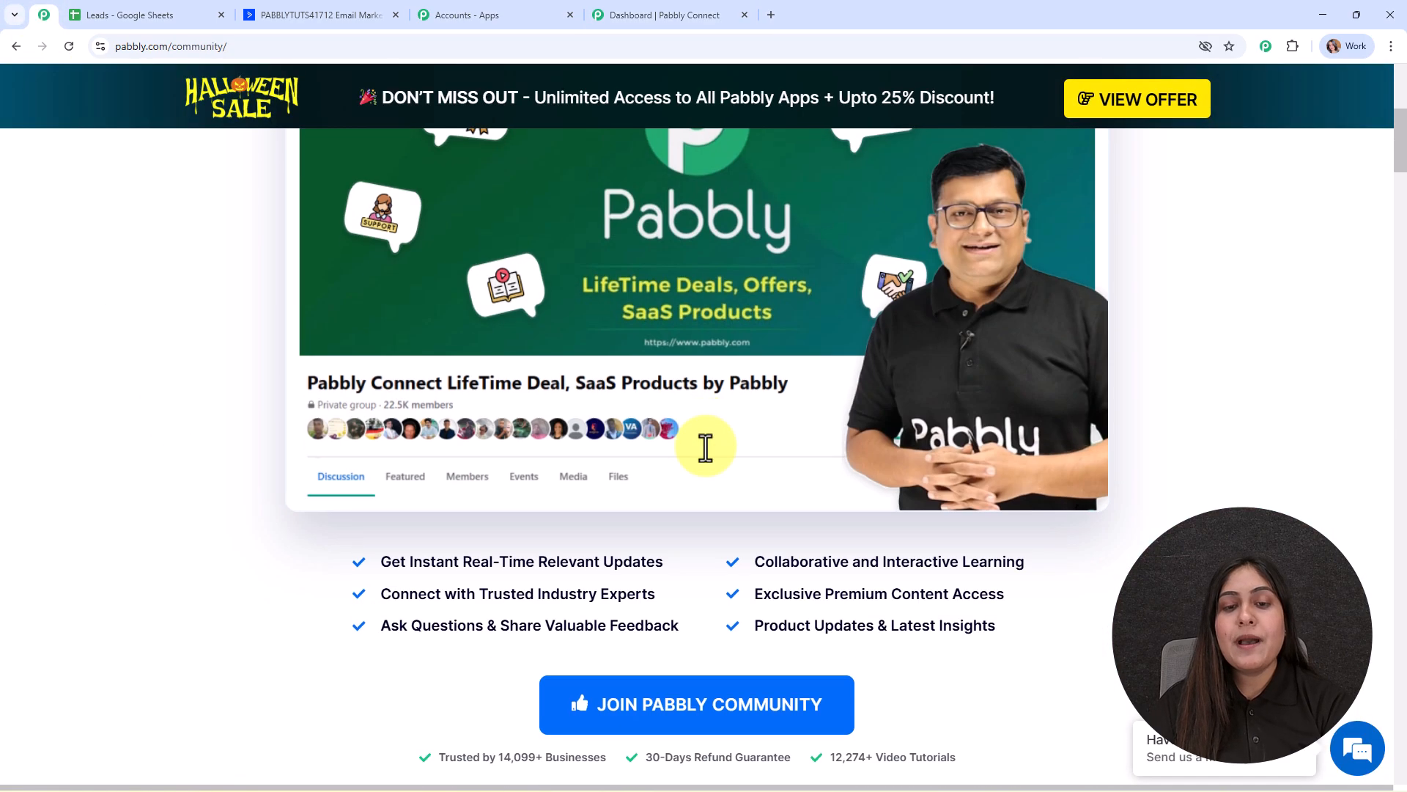
pyautogui.scroll(-15, 705, 447)
pyautogui.scroll(-20, 709, 468)
pyautogui.scroll(-15, 710, 468)
pyautogui.scroll(-15, 710, 468)
pyautogui.scroll(-15, 709, 468)
pyautogui.scroll(-4, 709, 467)
pyautogui.scroll(13, 709, 468)
pyautogui.scroll(15, 710, 467)
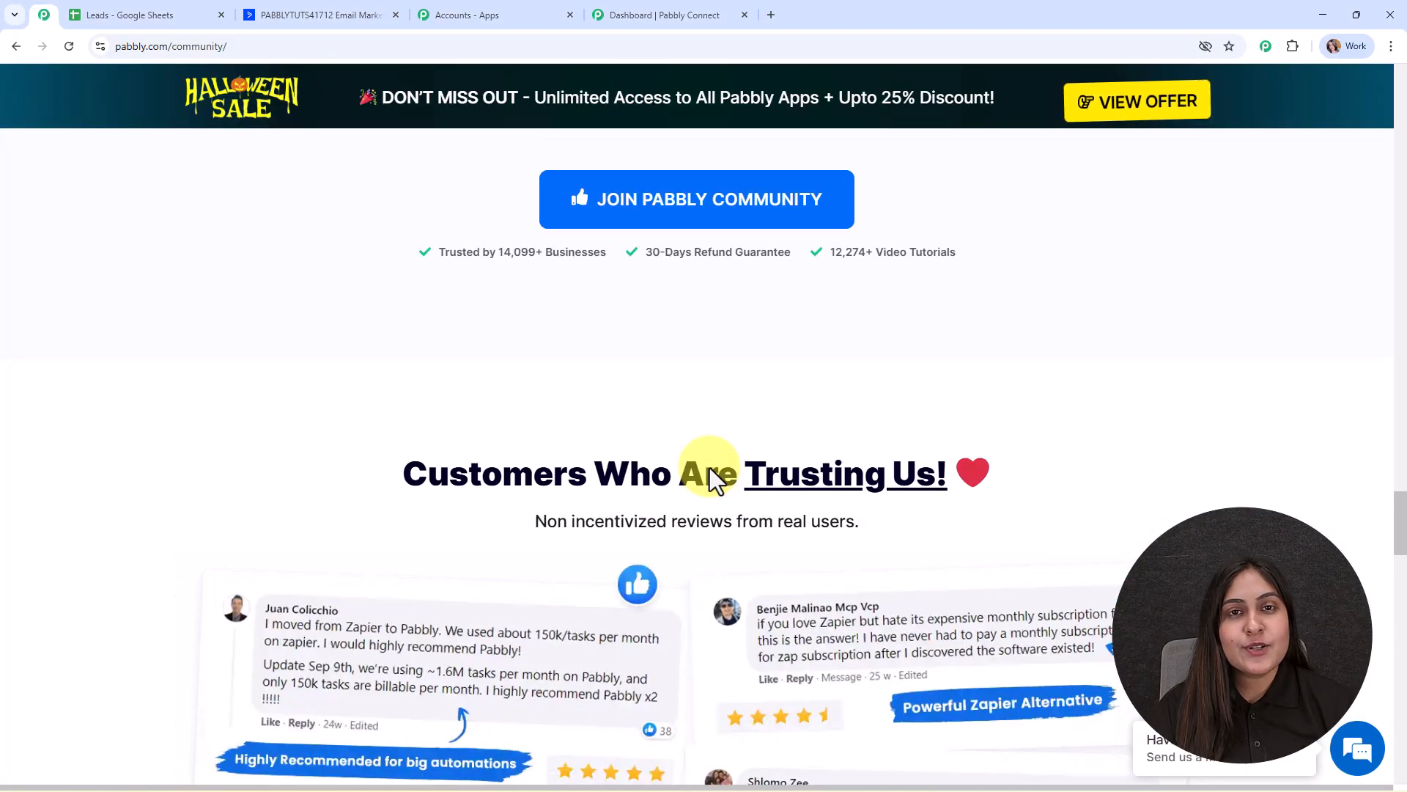
pyautogui.scroll(3, 709, 468)
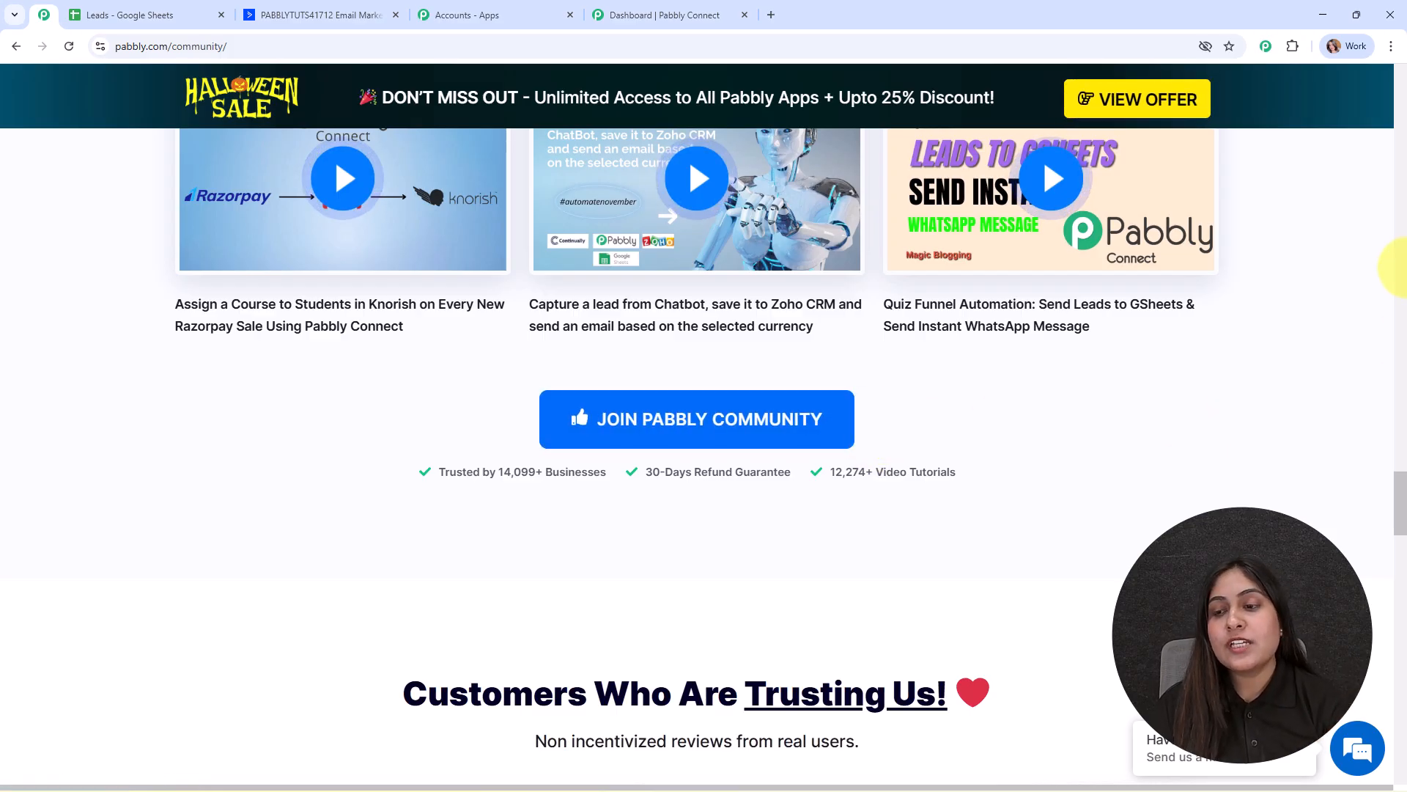
pyautogui.moveTo(1398, 477); pyautogui.dragTo(1353, 63)
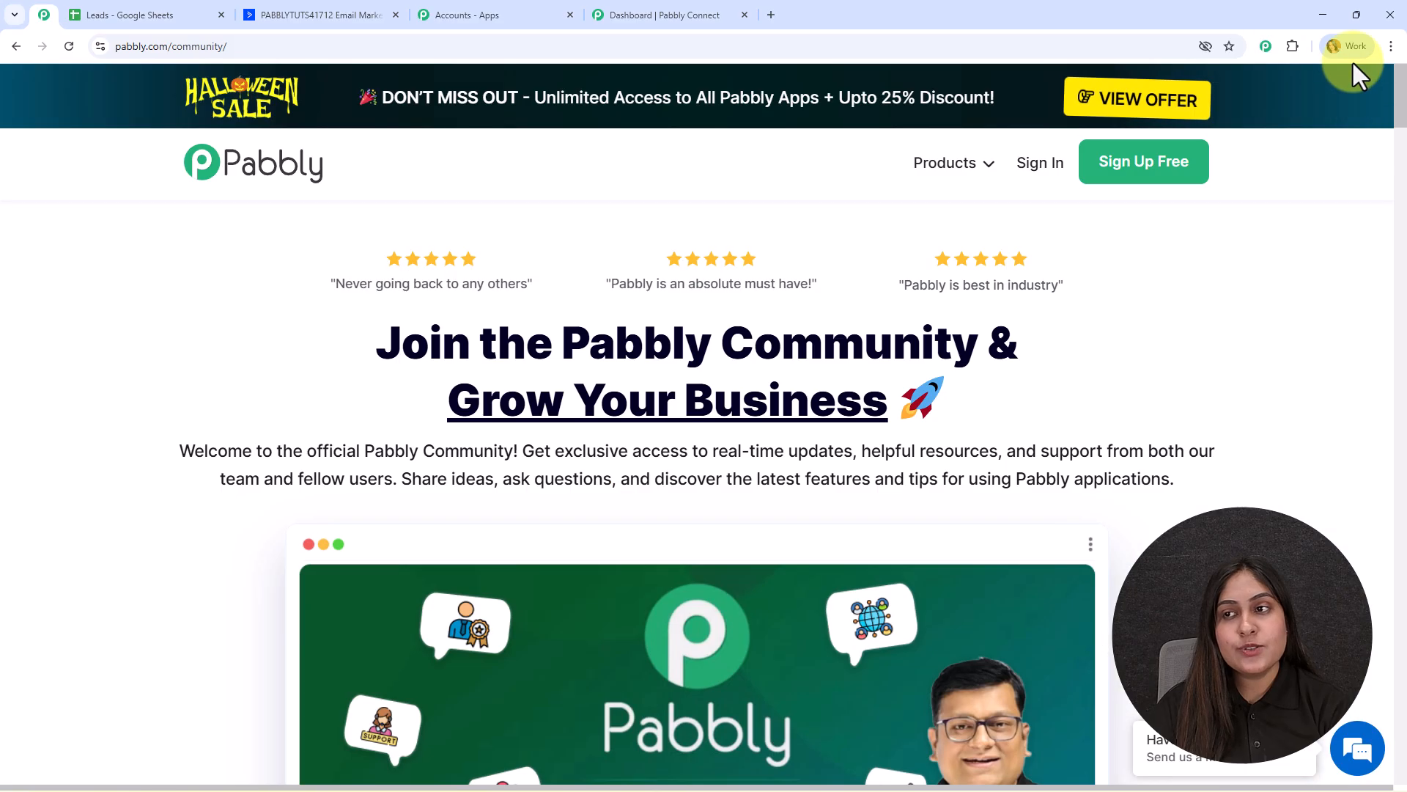
pyautogui.click(670, 10)
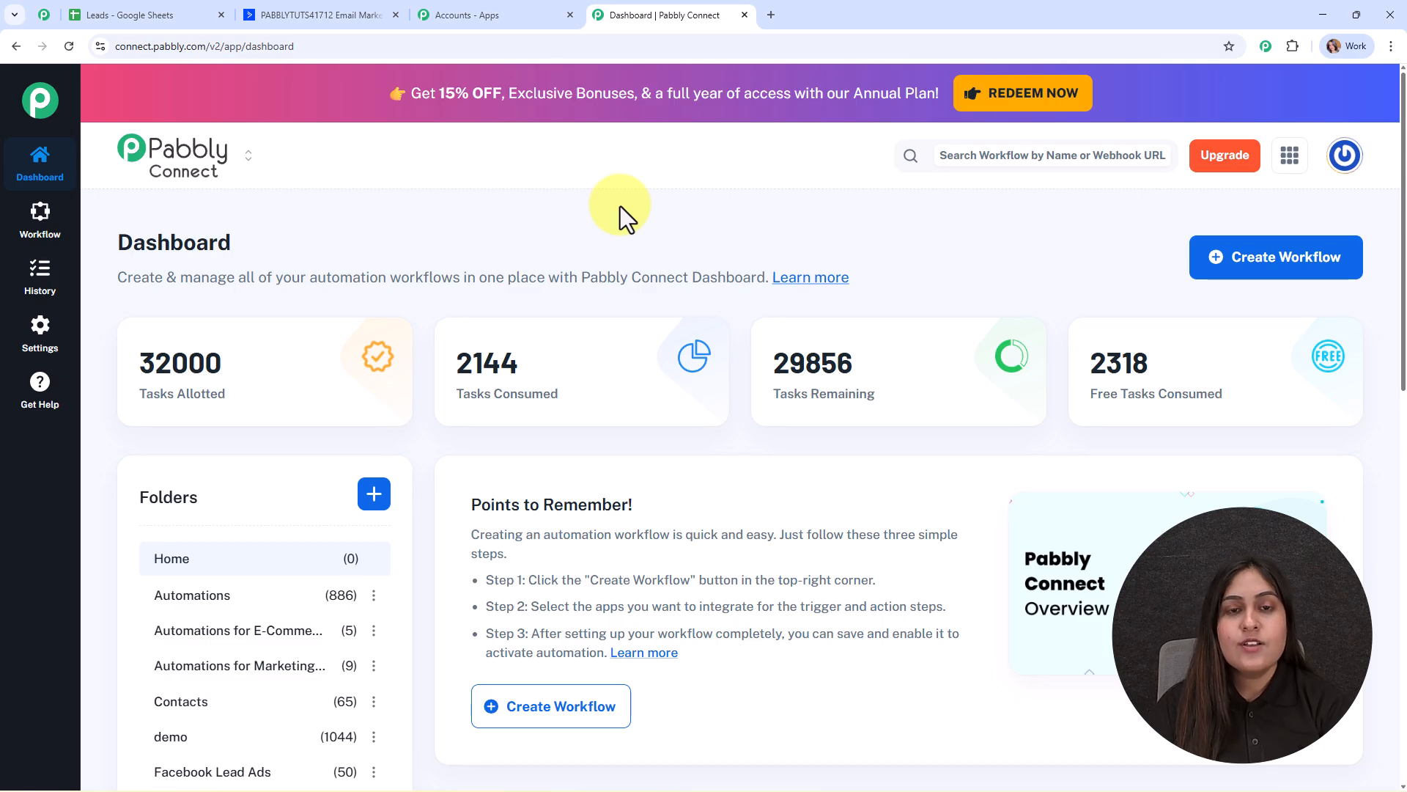
# Name a new beta workflow 'Add New Subscribers to ActiveCampaign from Google Sheets' in the Automations folder.
pyautogui.click(1232, 282)
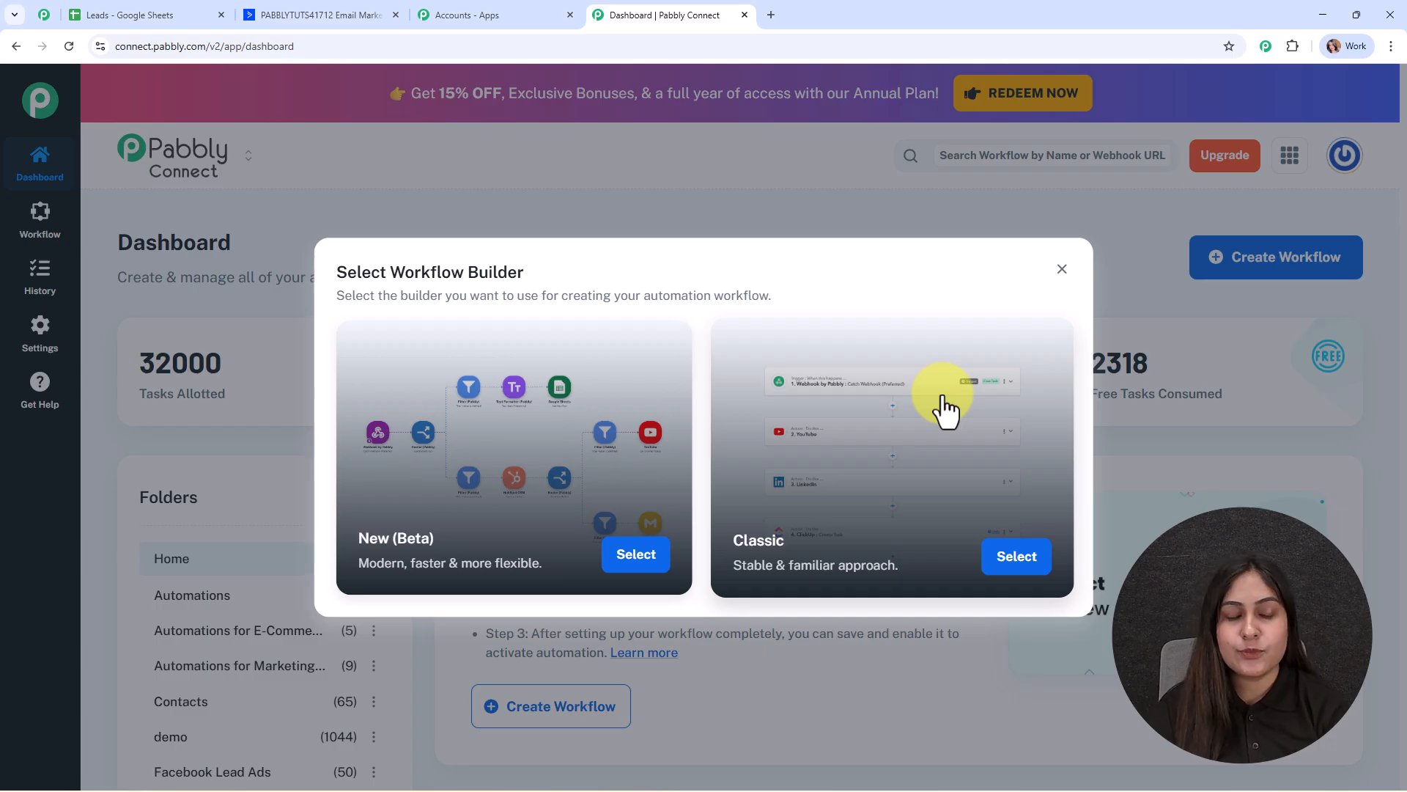
pyautogui.click(637, 557)
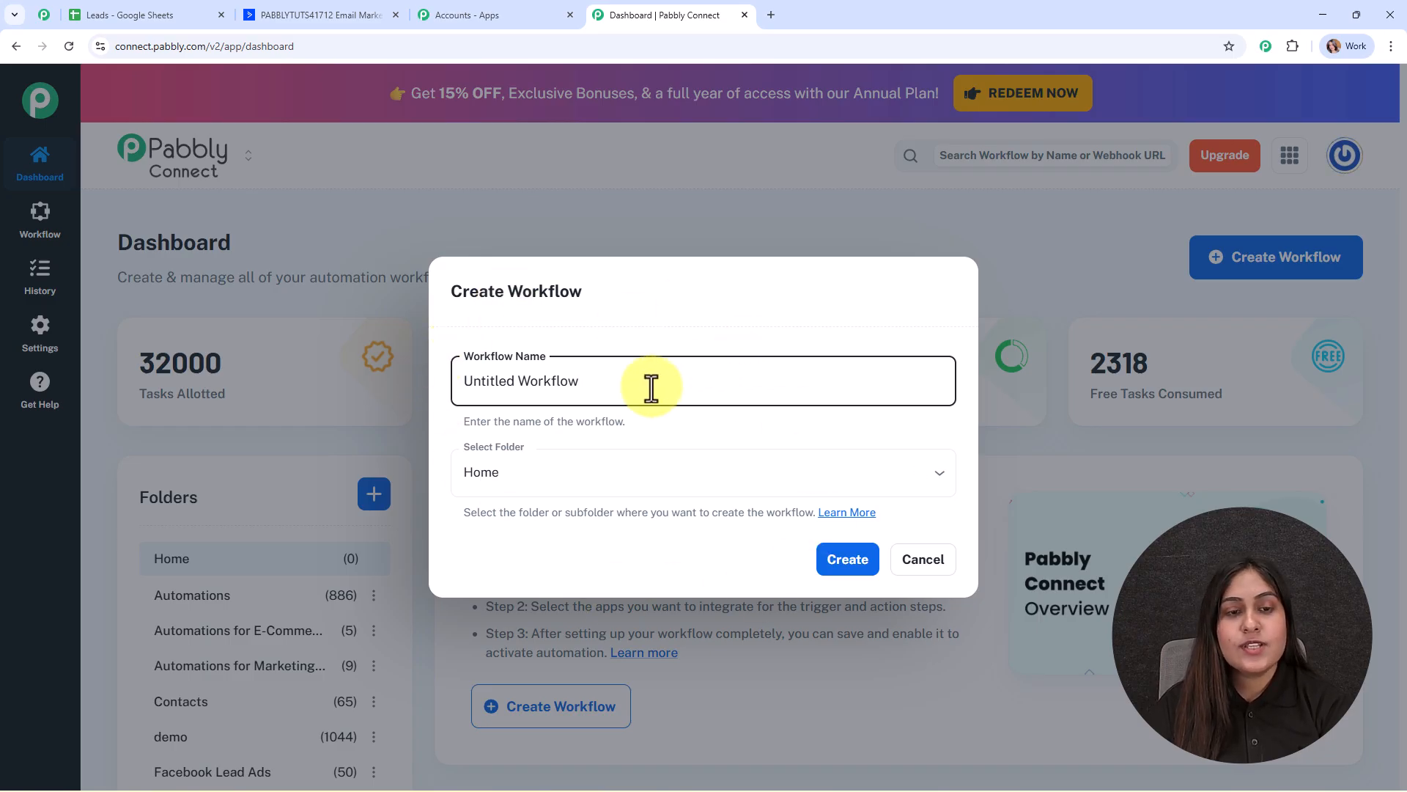
pyautogui.moveTo(650, 386); pyautogui.dragTo(390, 371)
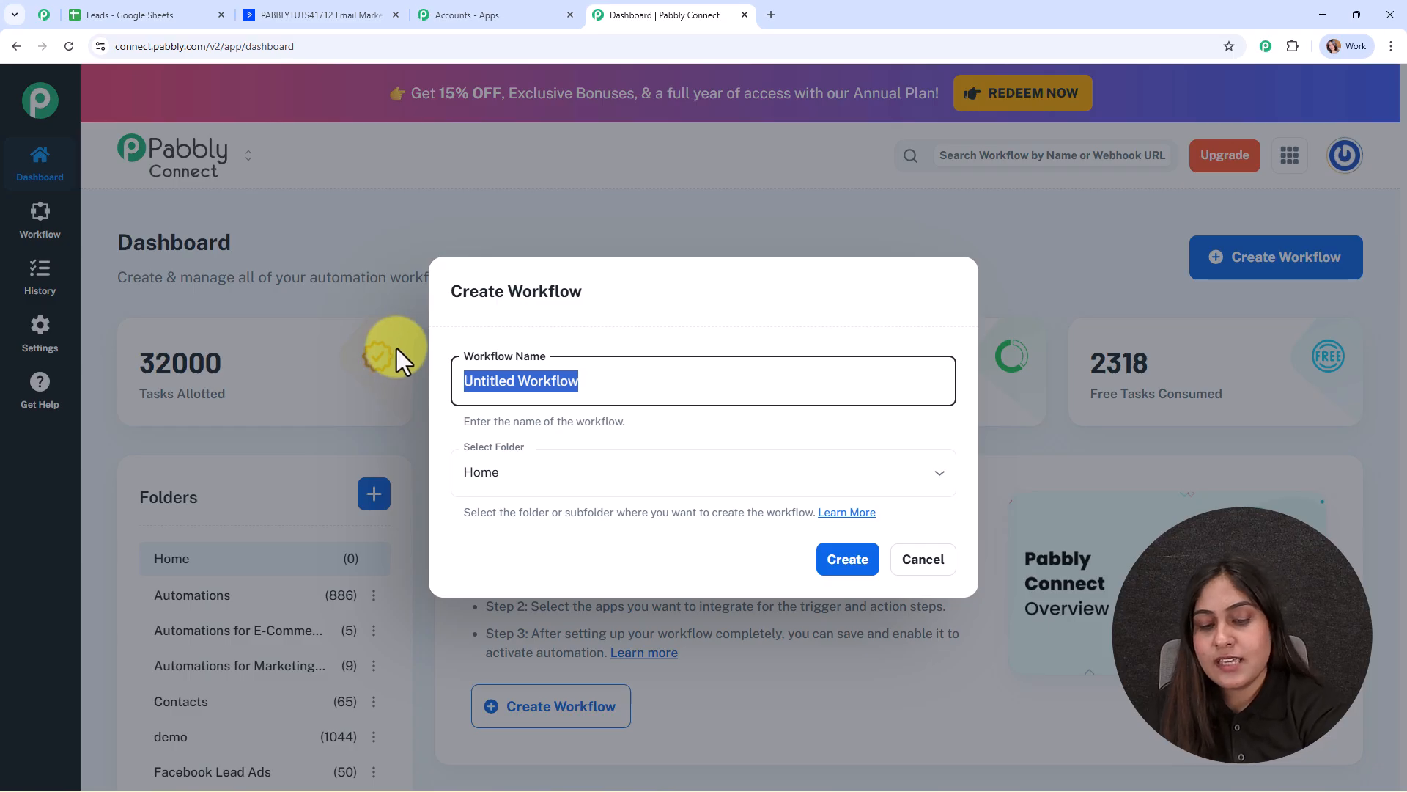
pyautogui.write('Add New Subscribers to ActiveCampaign from Google Sheets')
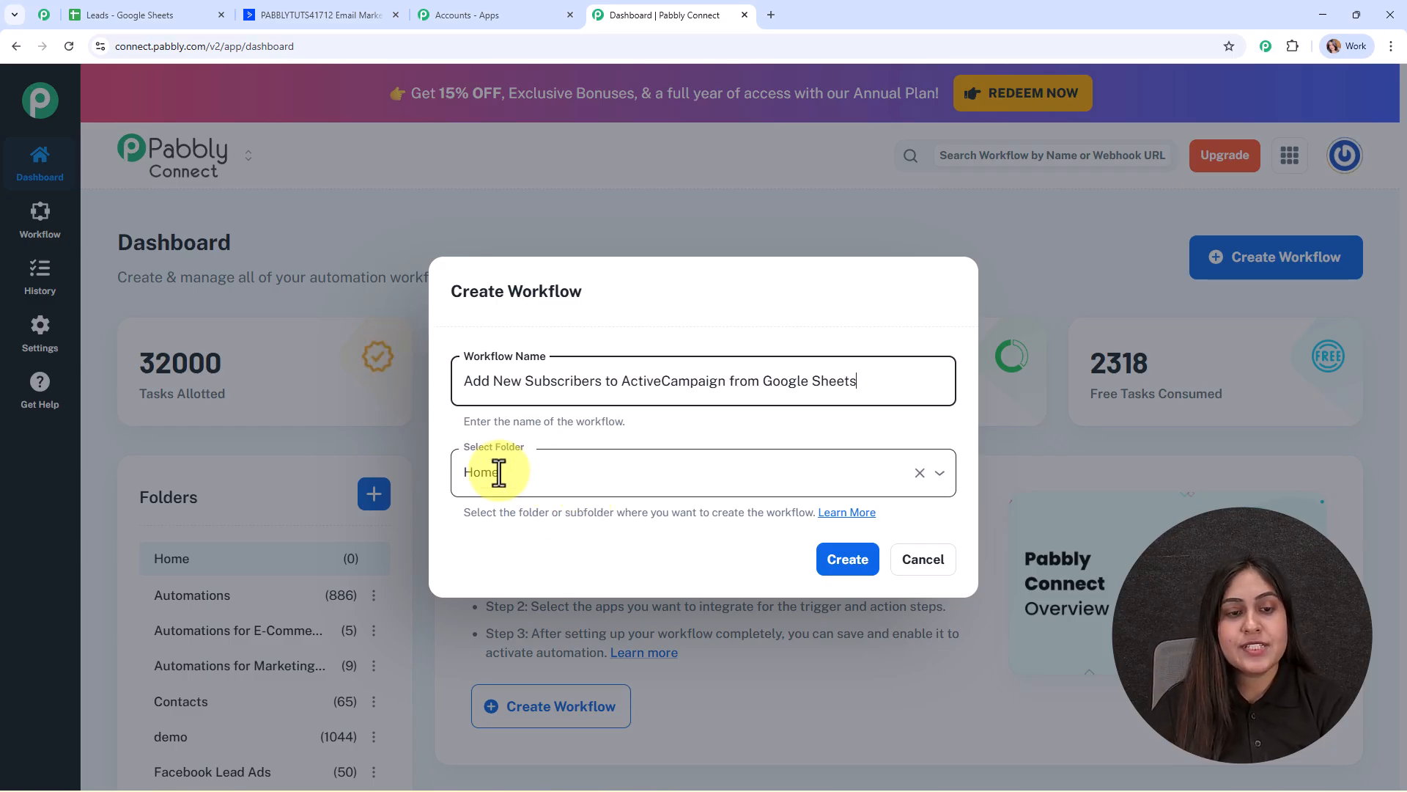
pyautogui.click(628, 472)
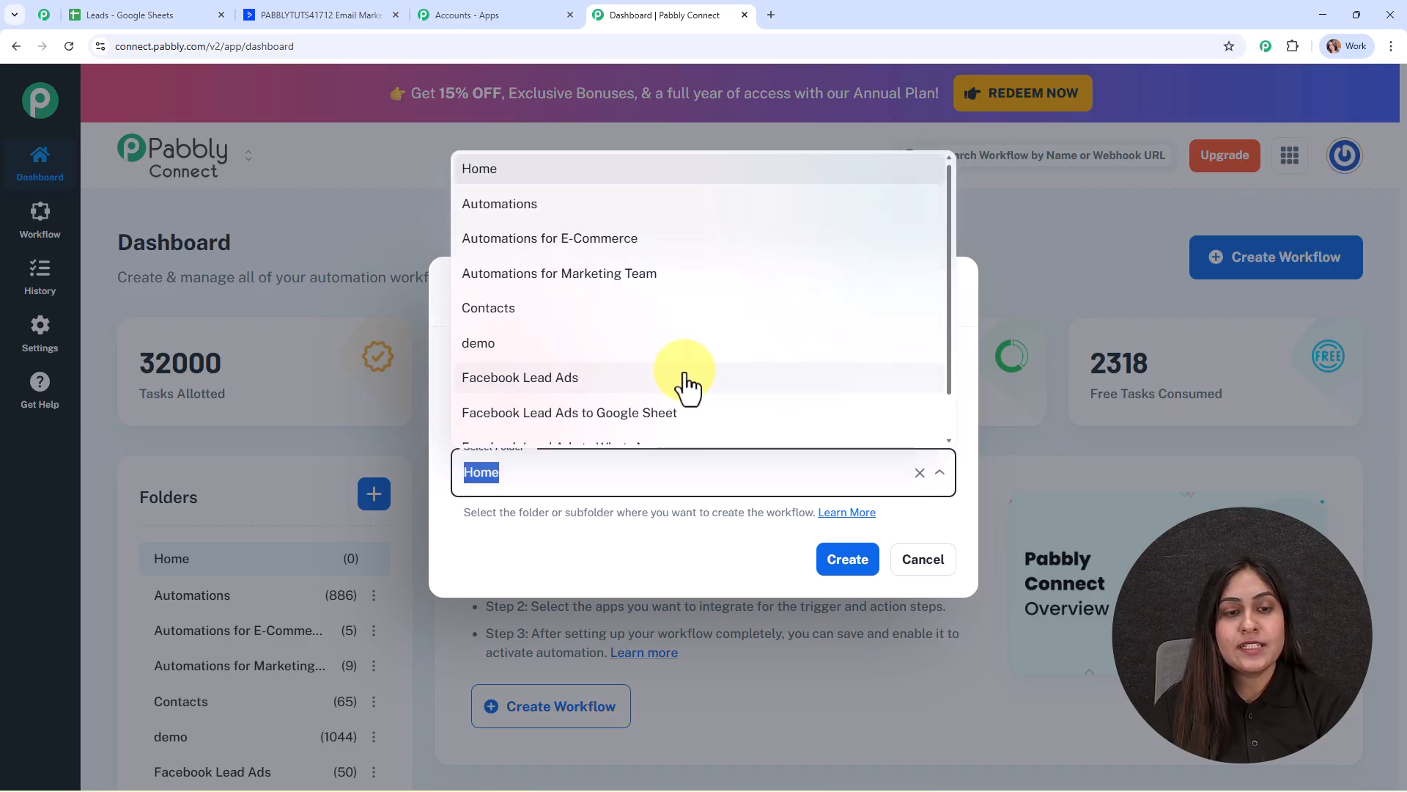
pyautogui.scroll(-1, 688, 389)
pyautogui.scroll(1, 688, 388)
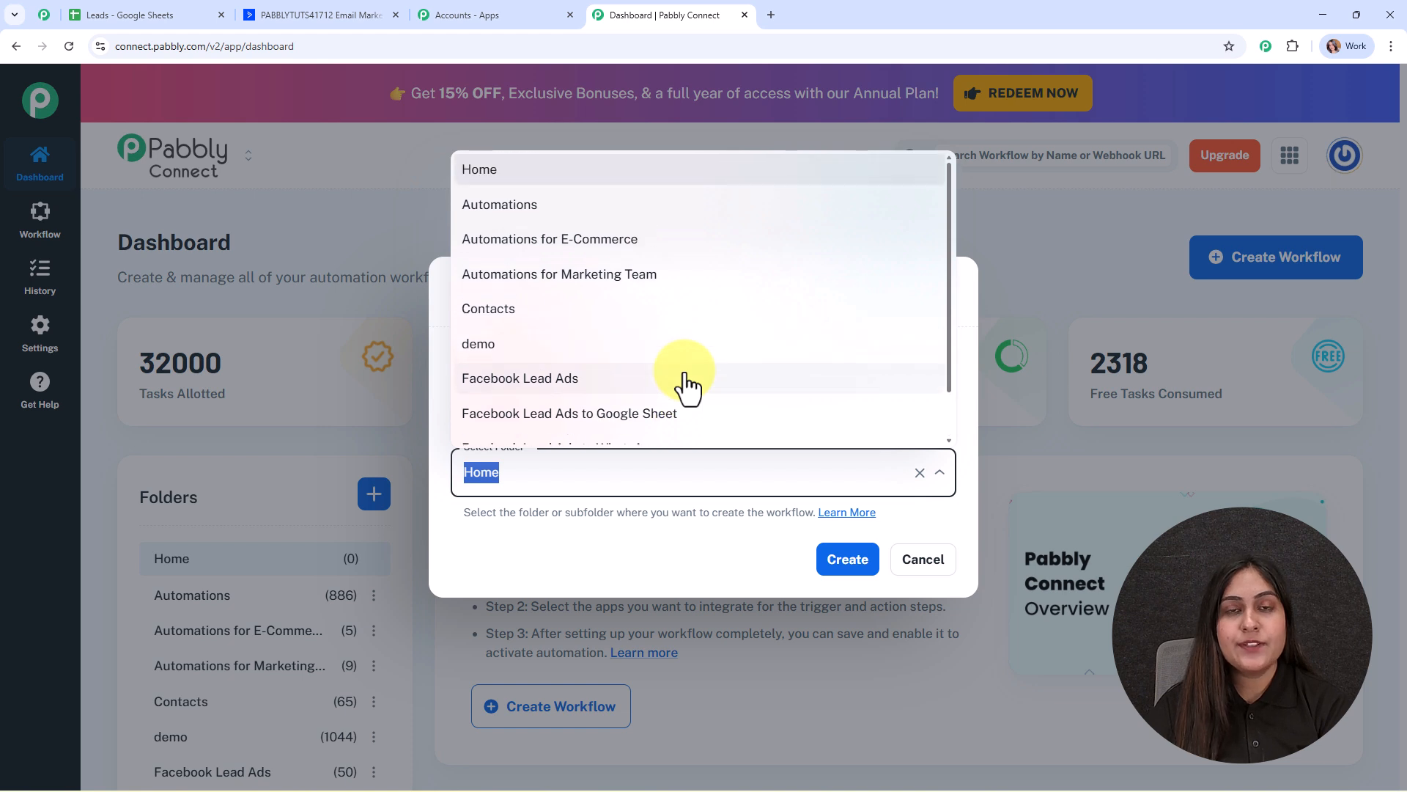
pyautogui.click(493, 205)
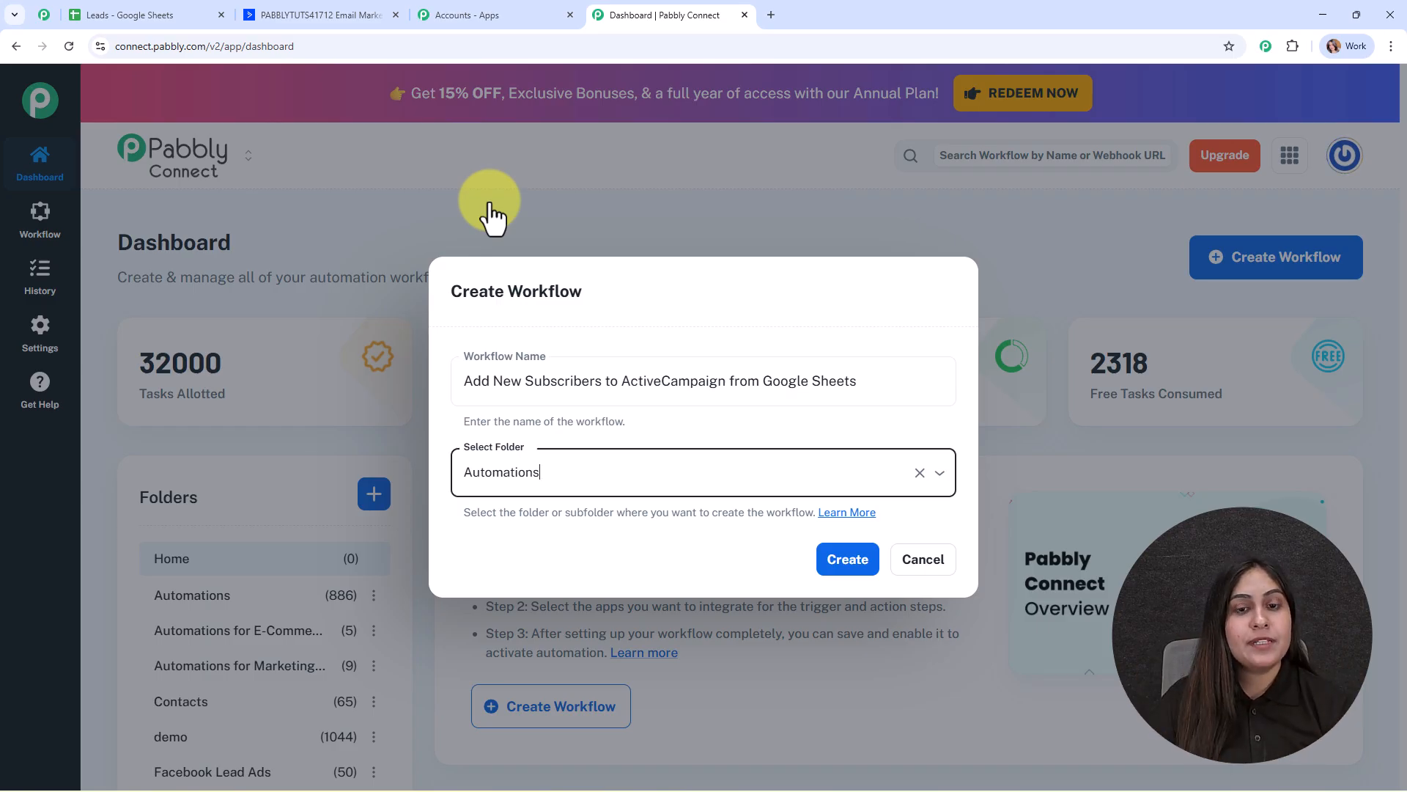
pyautogui.click(868, 513)
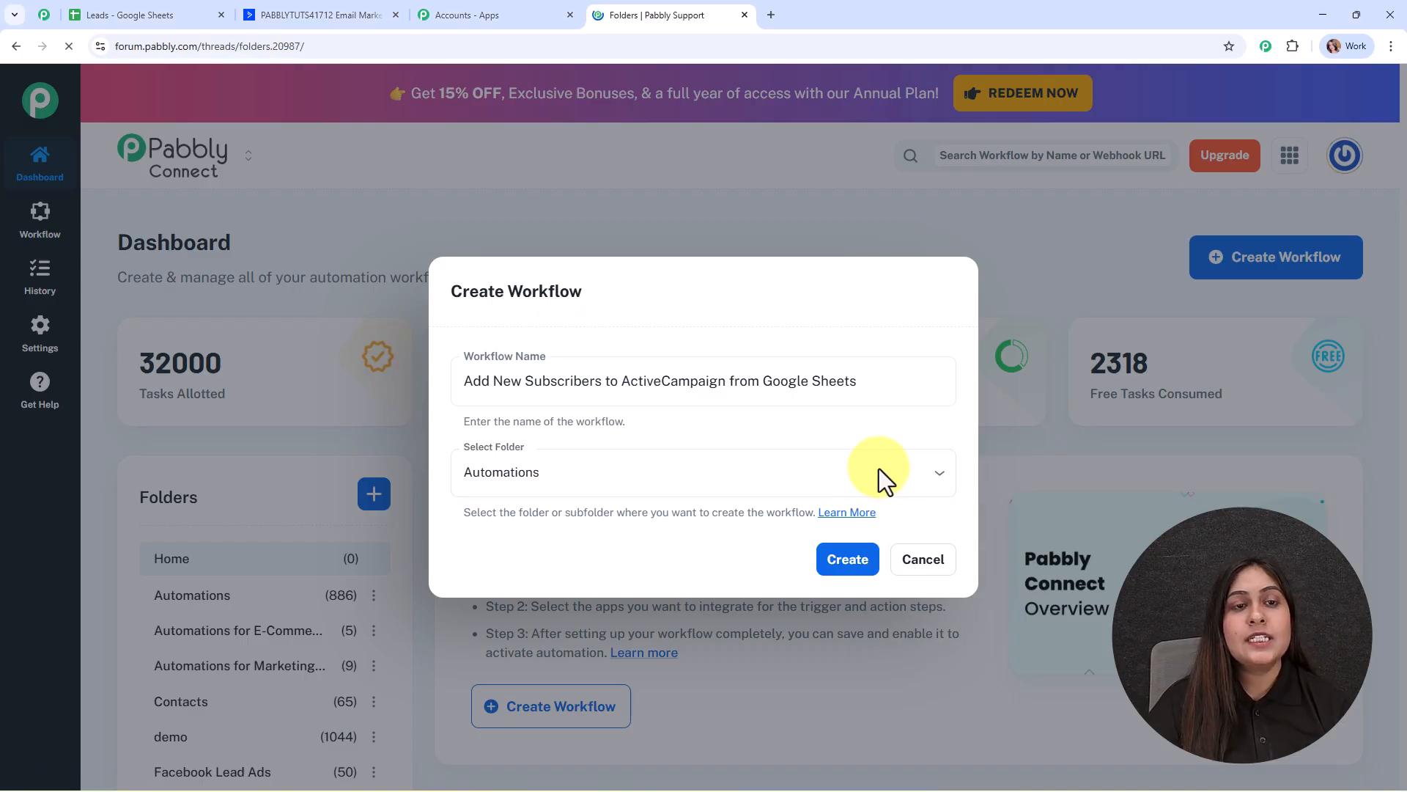
# Skim the folders forum article, go back to the form, and create the workflow.
pyautogui.scroll(-10, 569, 433)
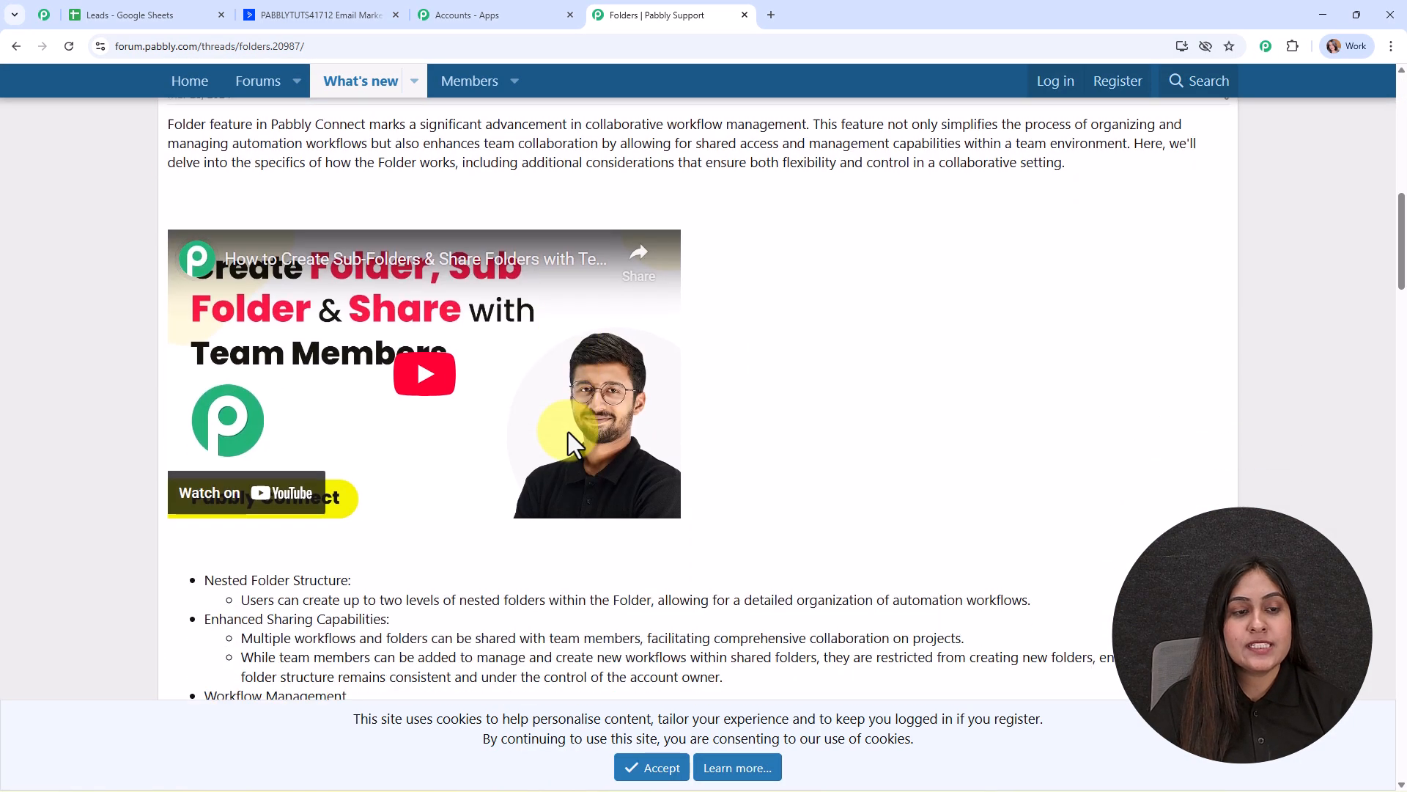
pyautogui.scroll(-15, 480, 468)
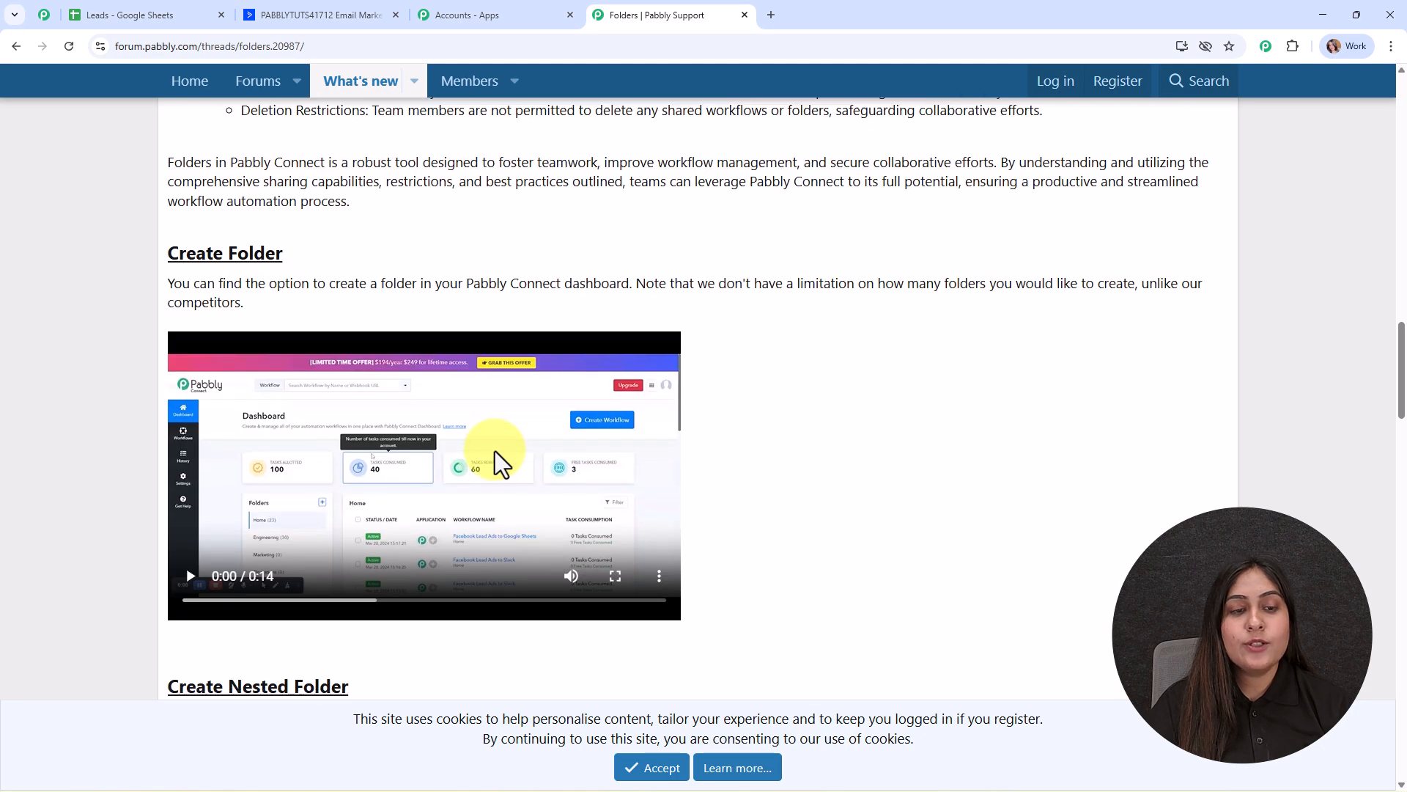
pyautogui.scroll(-1, 534, 471)
pyautogui.scroll(3, 542, 484)
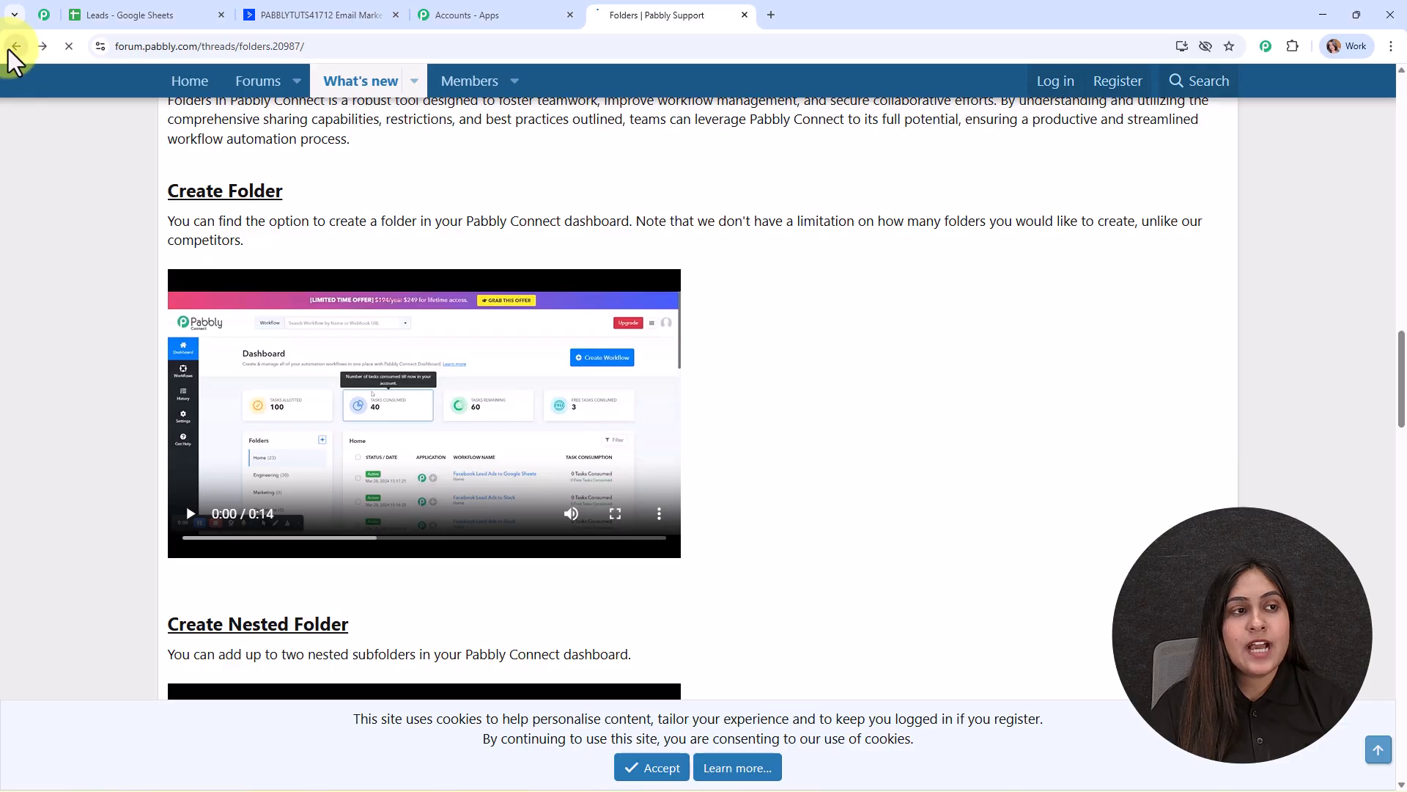
pyautogui.click(14, 46)
pyautogui.click(850, 572)
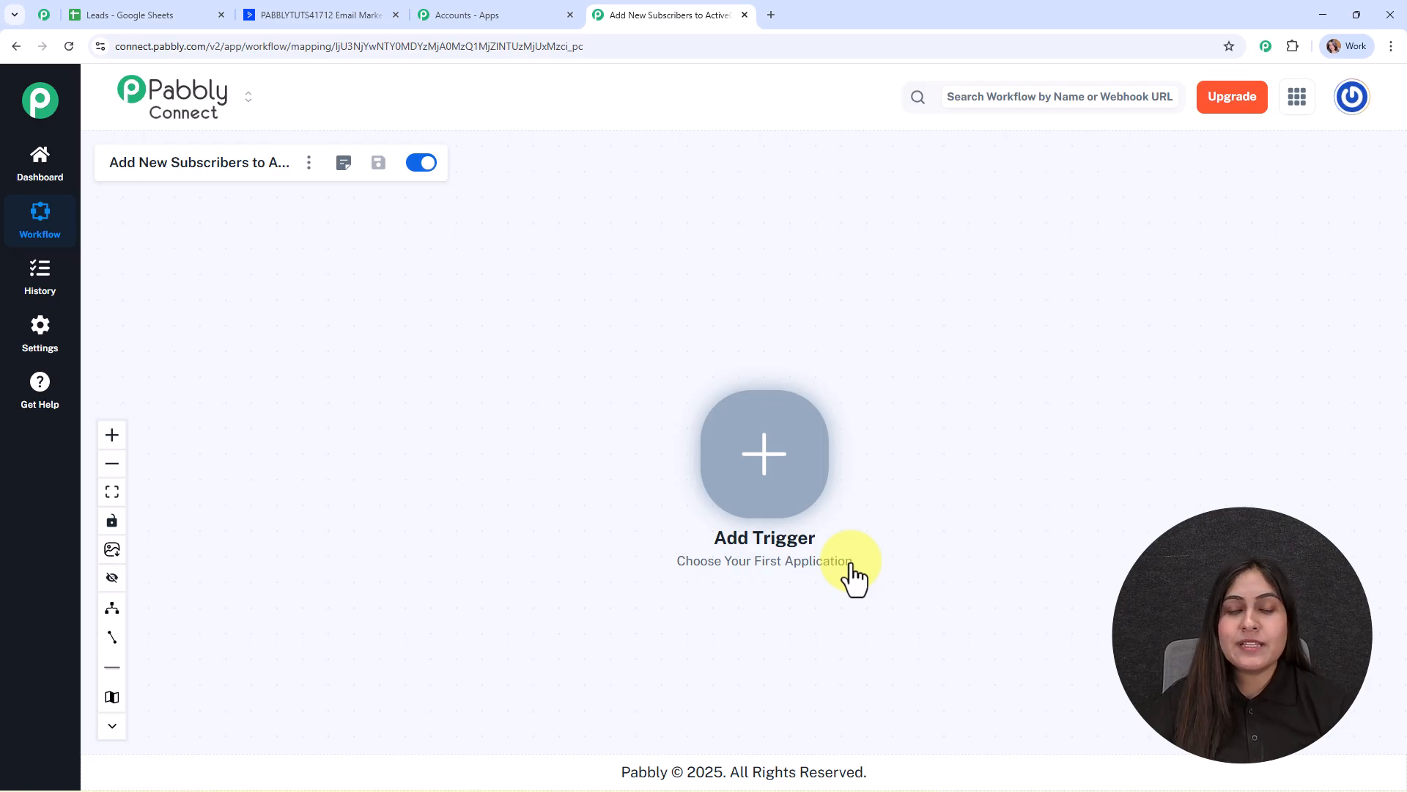
# Set the trigger to Google Sheets' New or Updated Spreadsheet Row event and connect it.
pyautogui.click(778, 467)
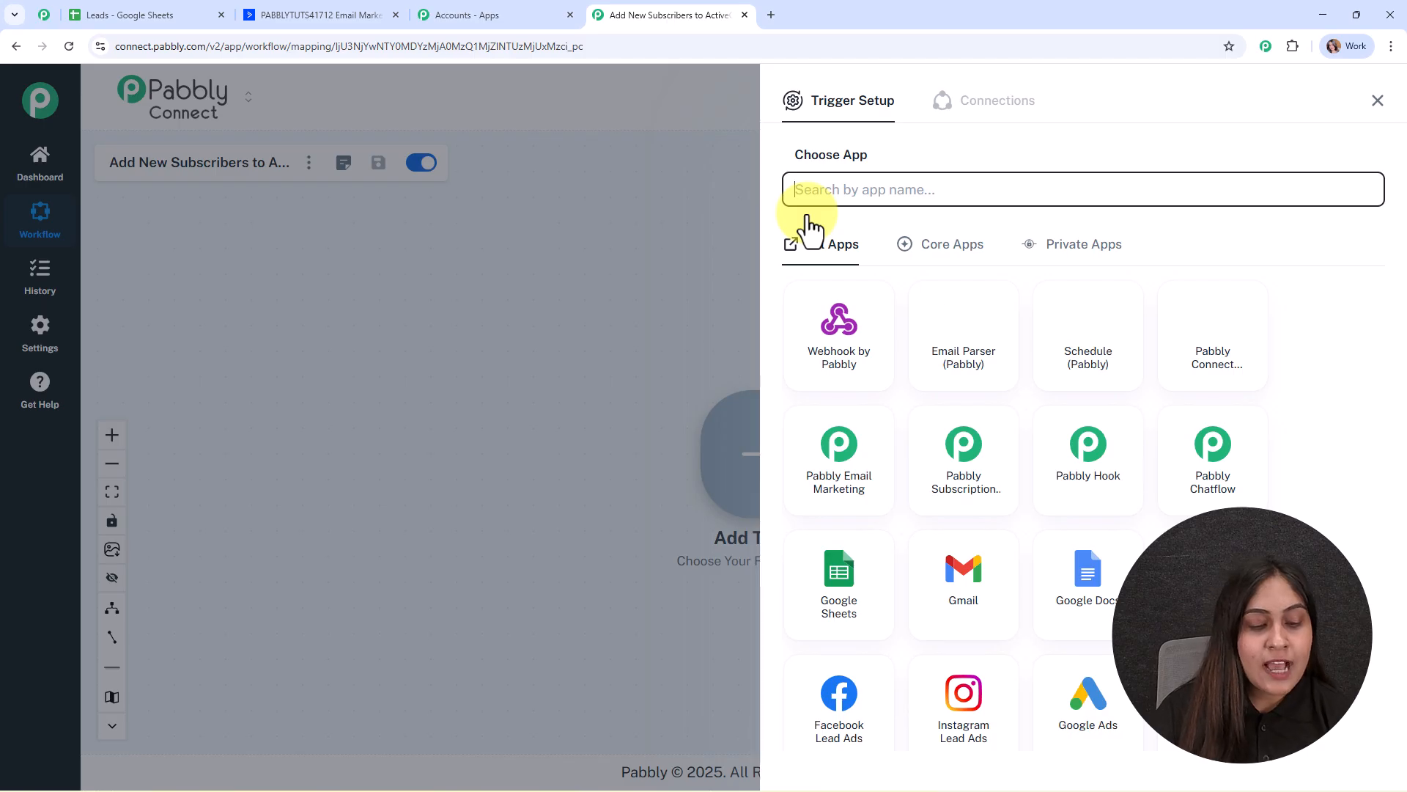
pyautogui.write('goog')
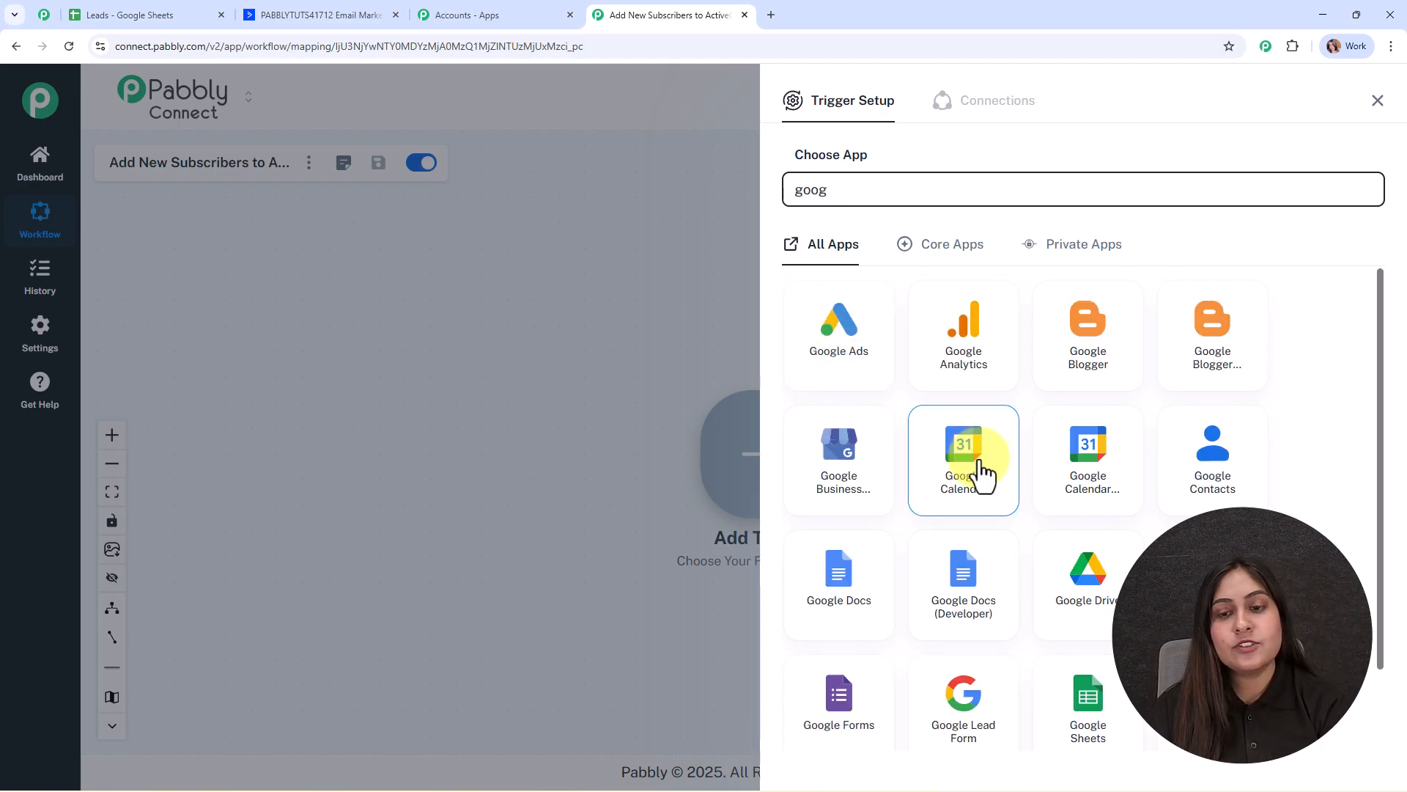
pyautogui.click(1085, 729)
pyautogui.click(889, 270)
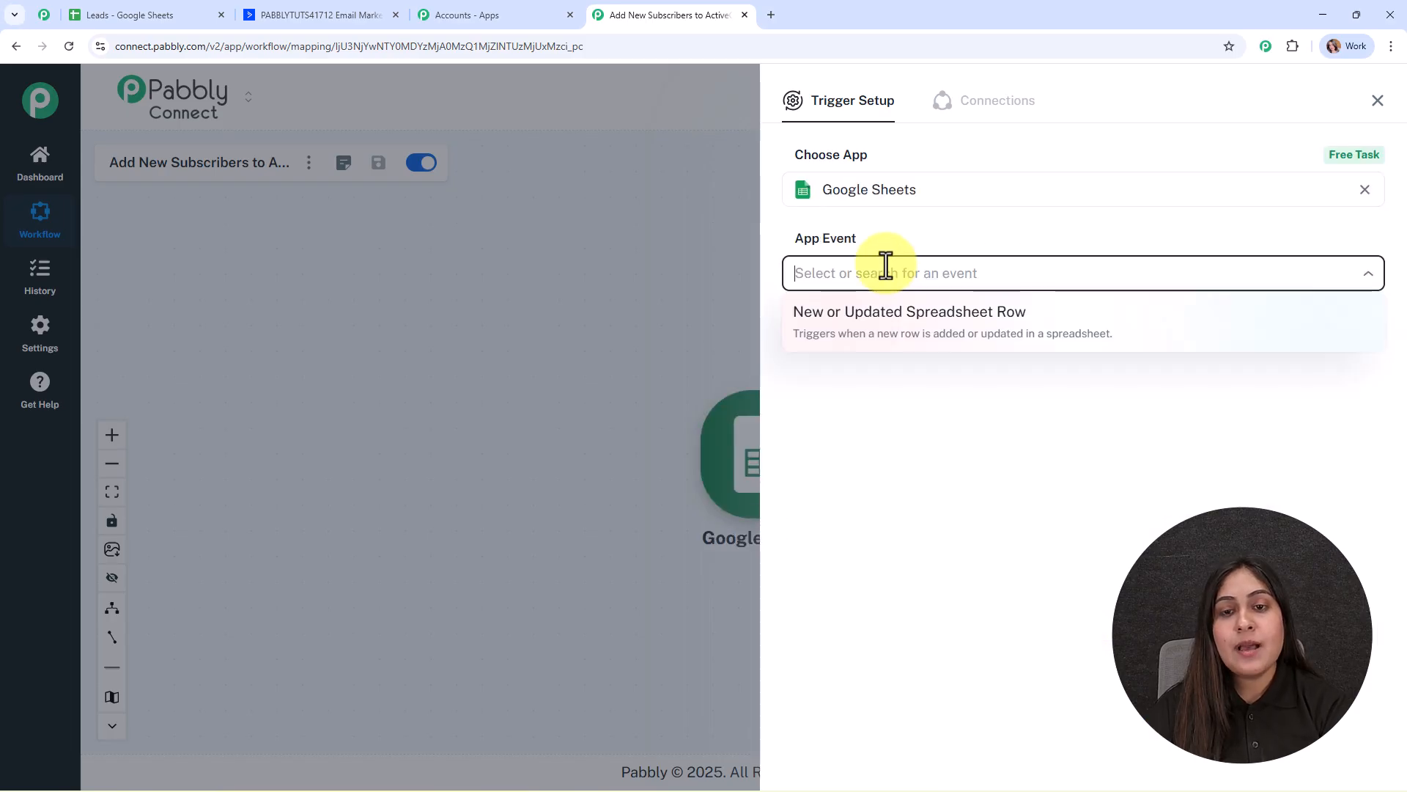
pyautogui.click(895, 323)
pyautogui.click(824, 330)
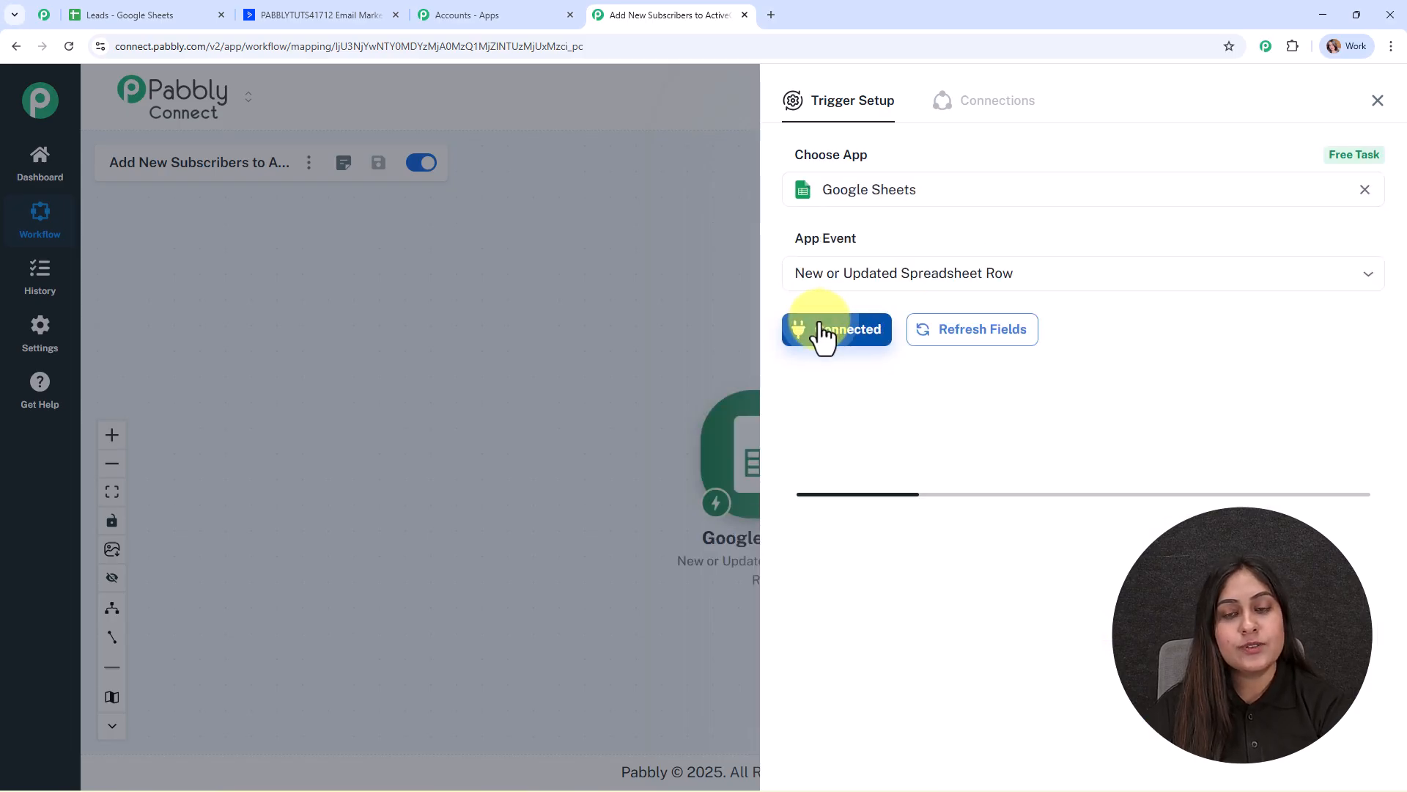
pyautogui.scroll(-3, 1226, 248)
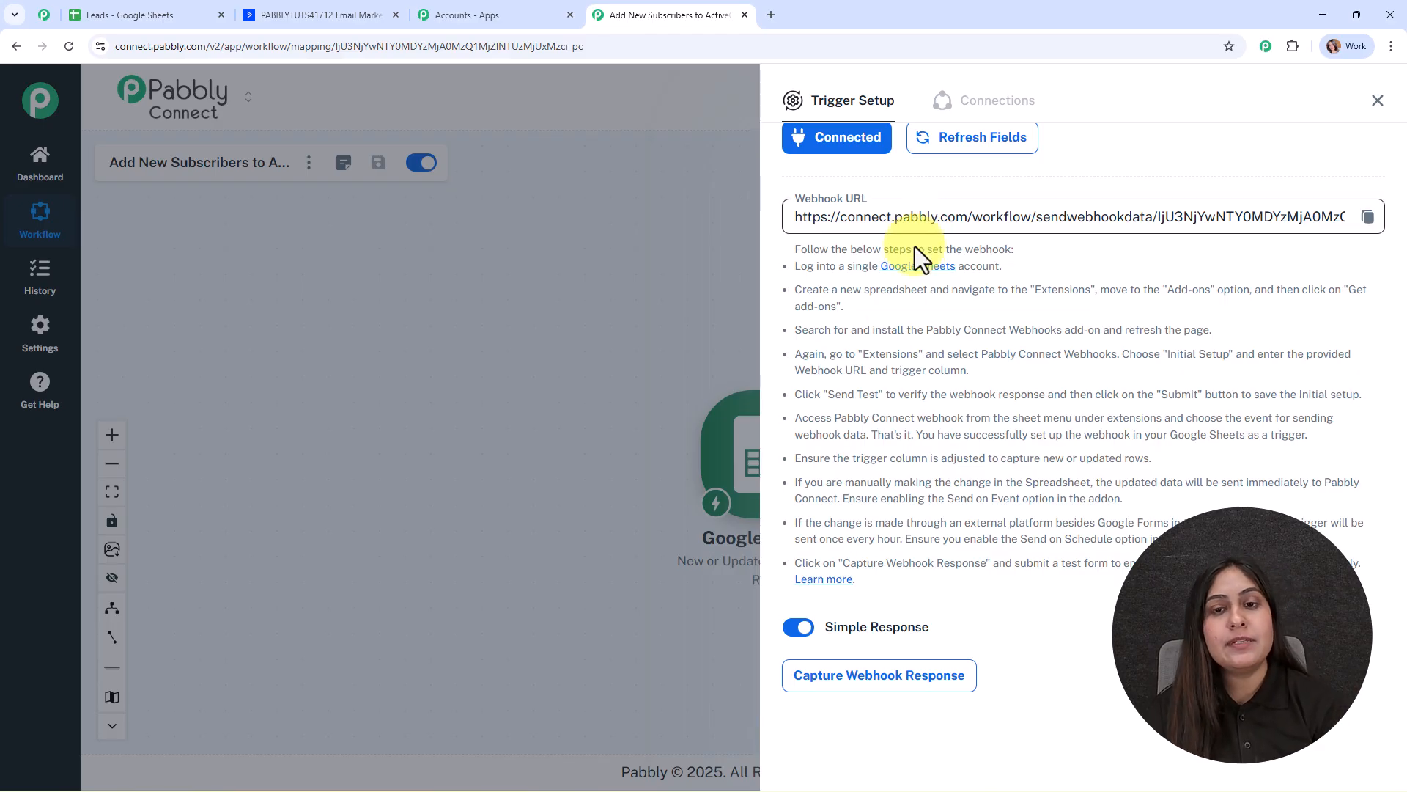
# Copy the trigger's webhook URL and switch to the Leads spreadsheet.
pyautogui.moveTo(792, 264); pyautogui.dragTo(1396, 574)
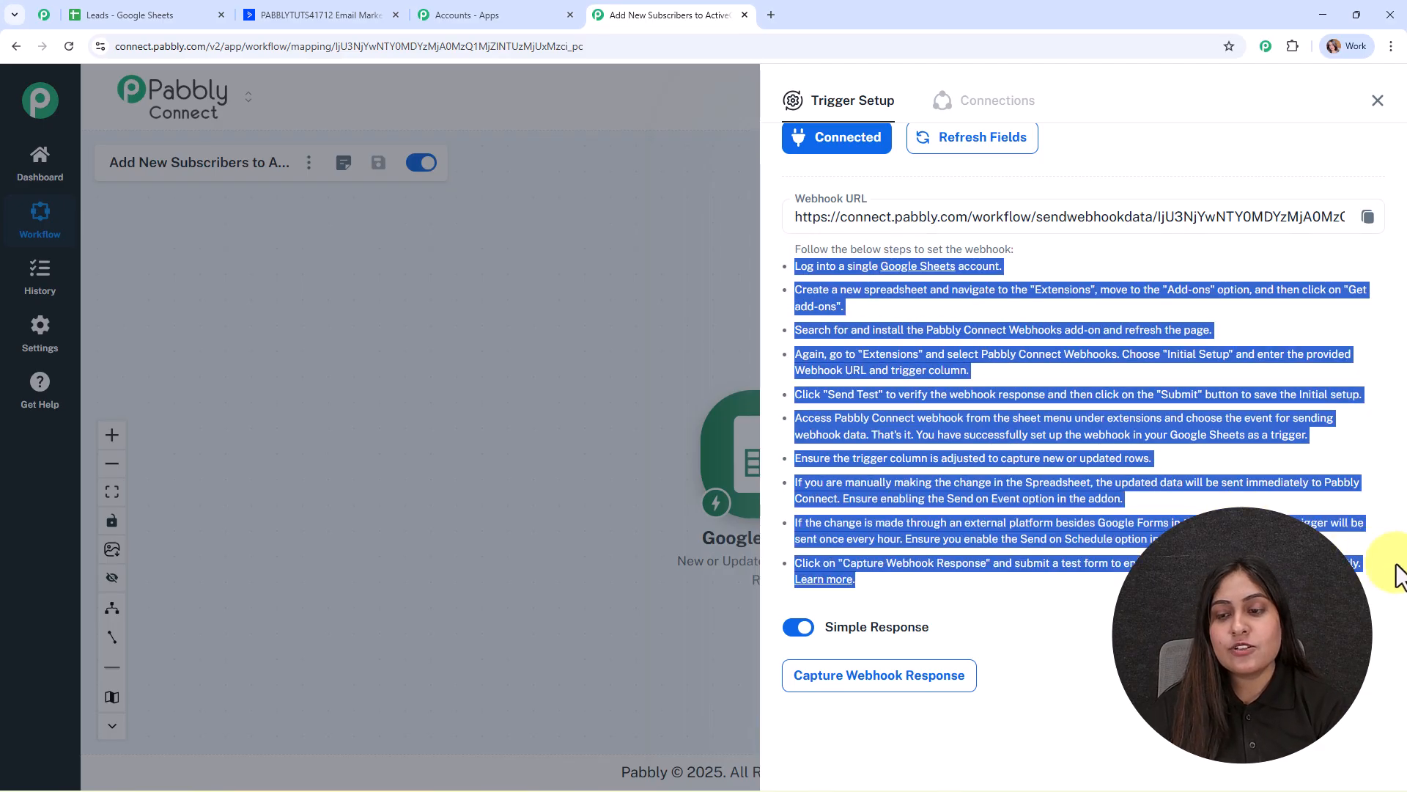
pyautogui.click(1367, 216)
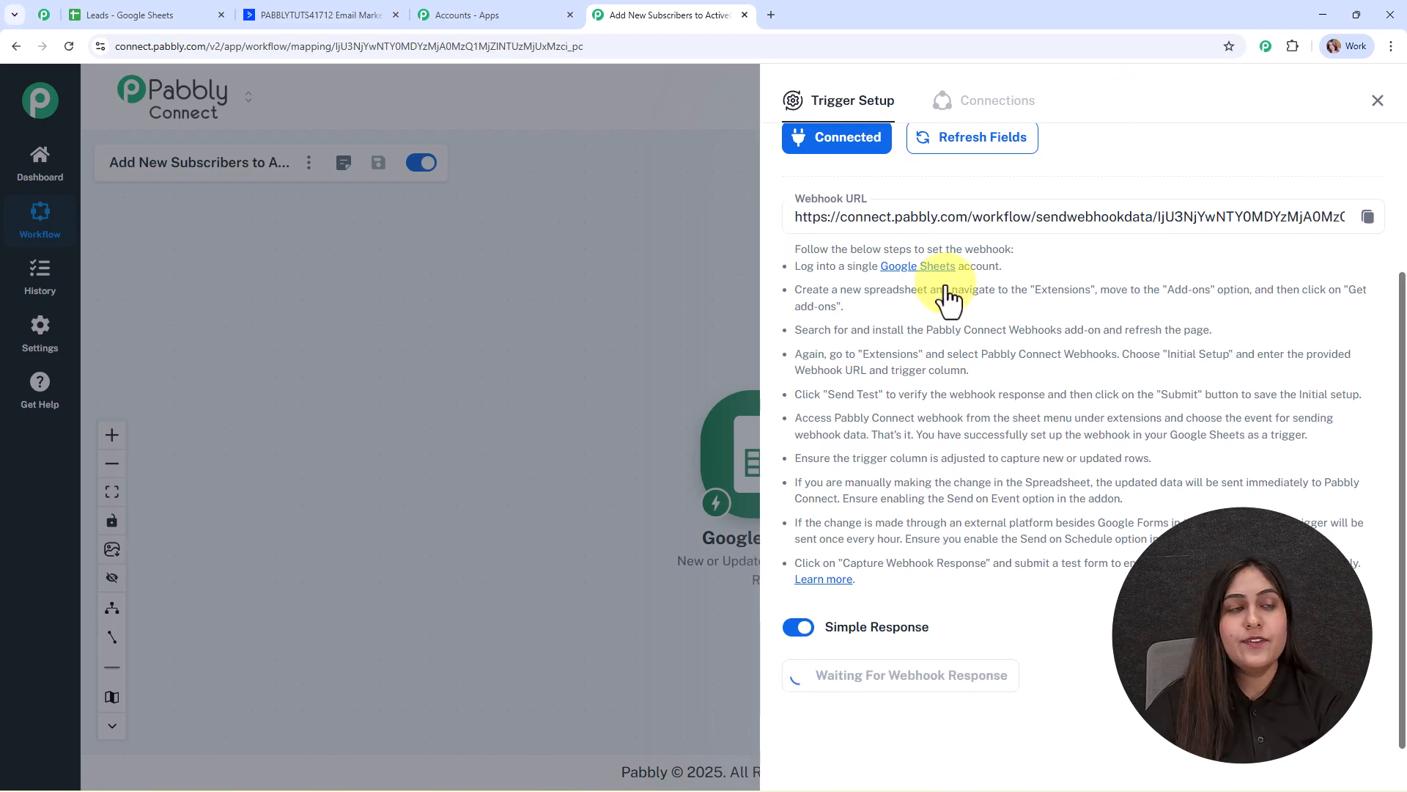
pyautogui.click(165, 15)
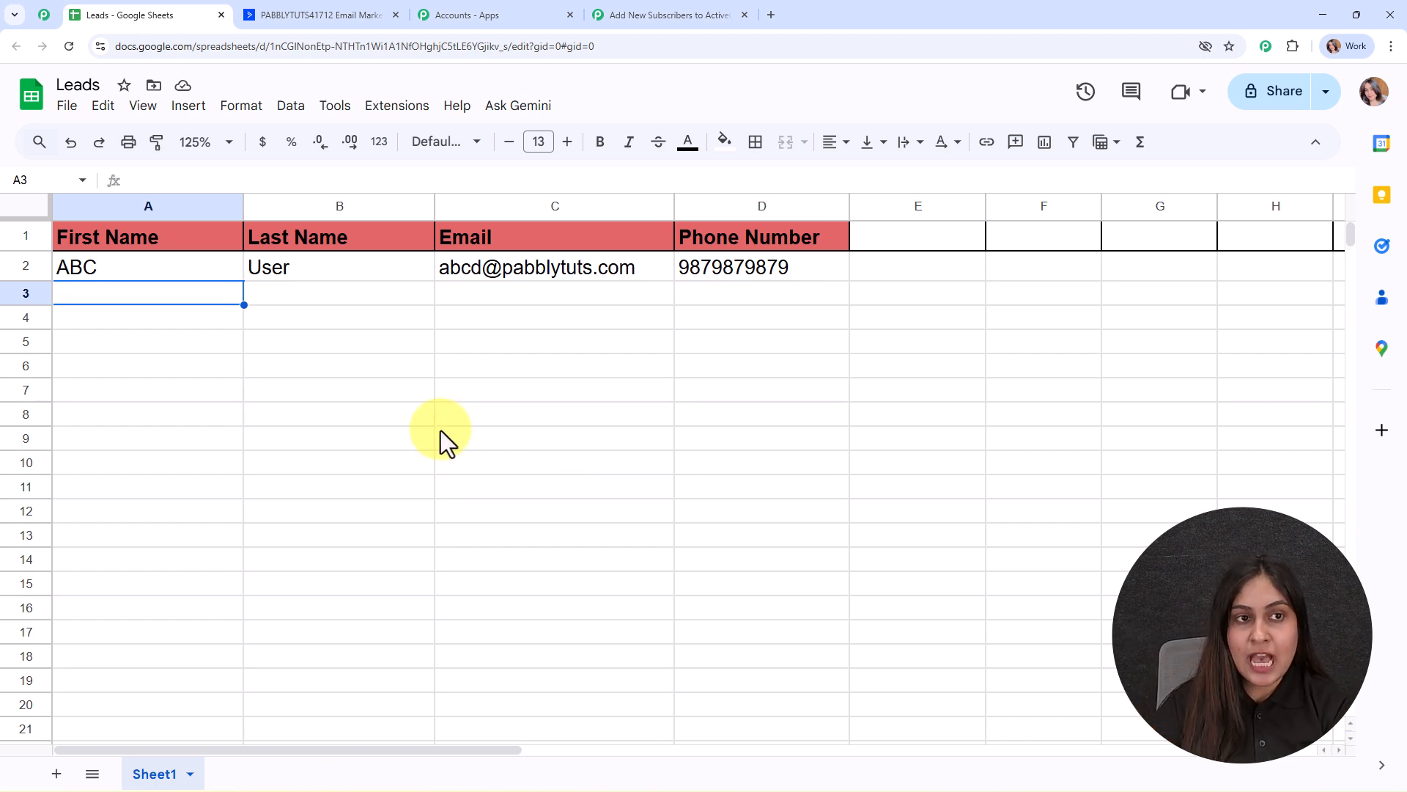
pyautogui.click(396, 110)
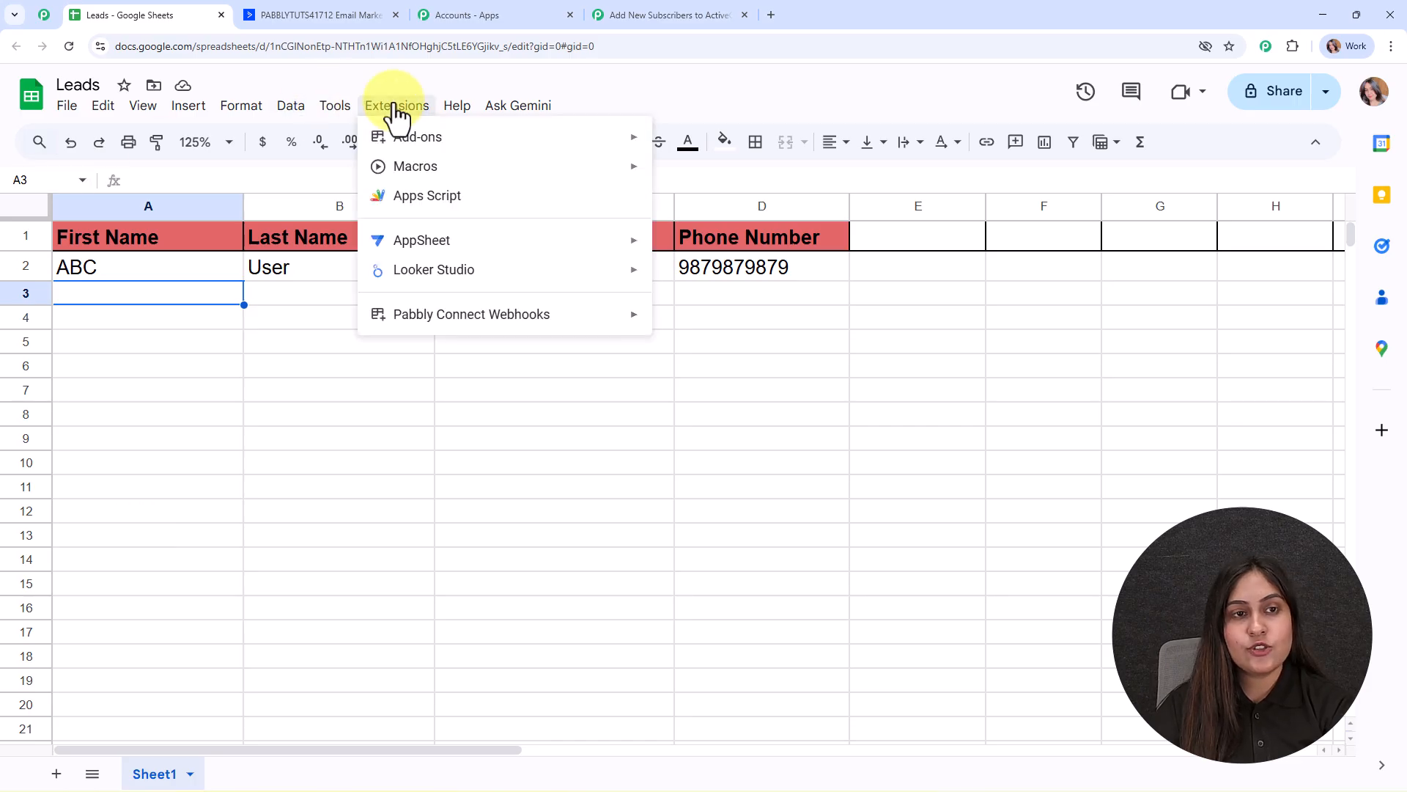
pyautogui.moveTo(434, 152)
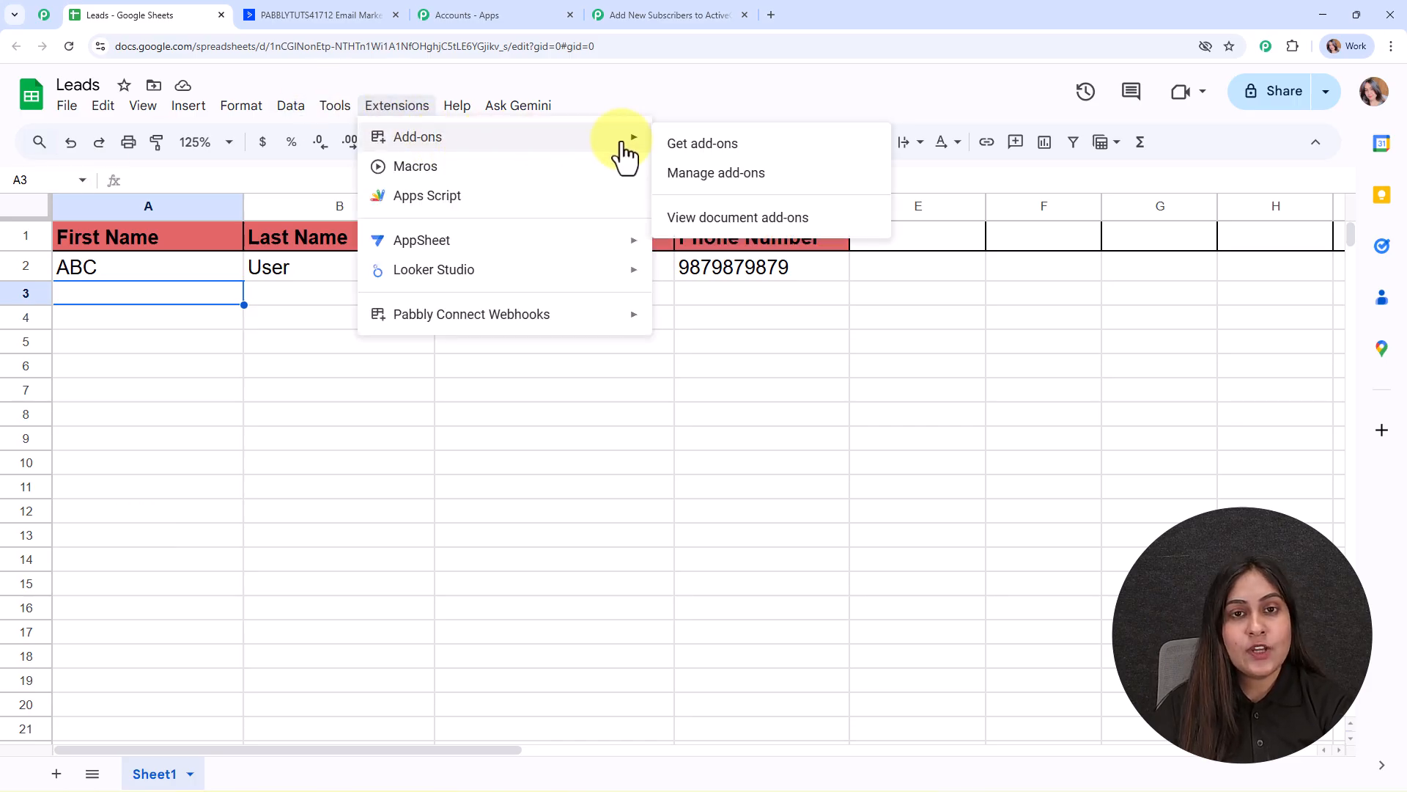
pyautogui.click(754, 147)
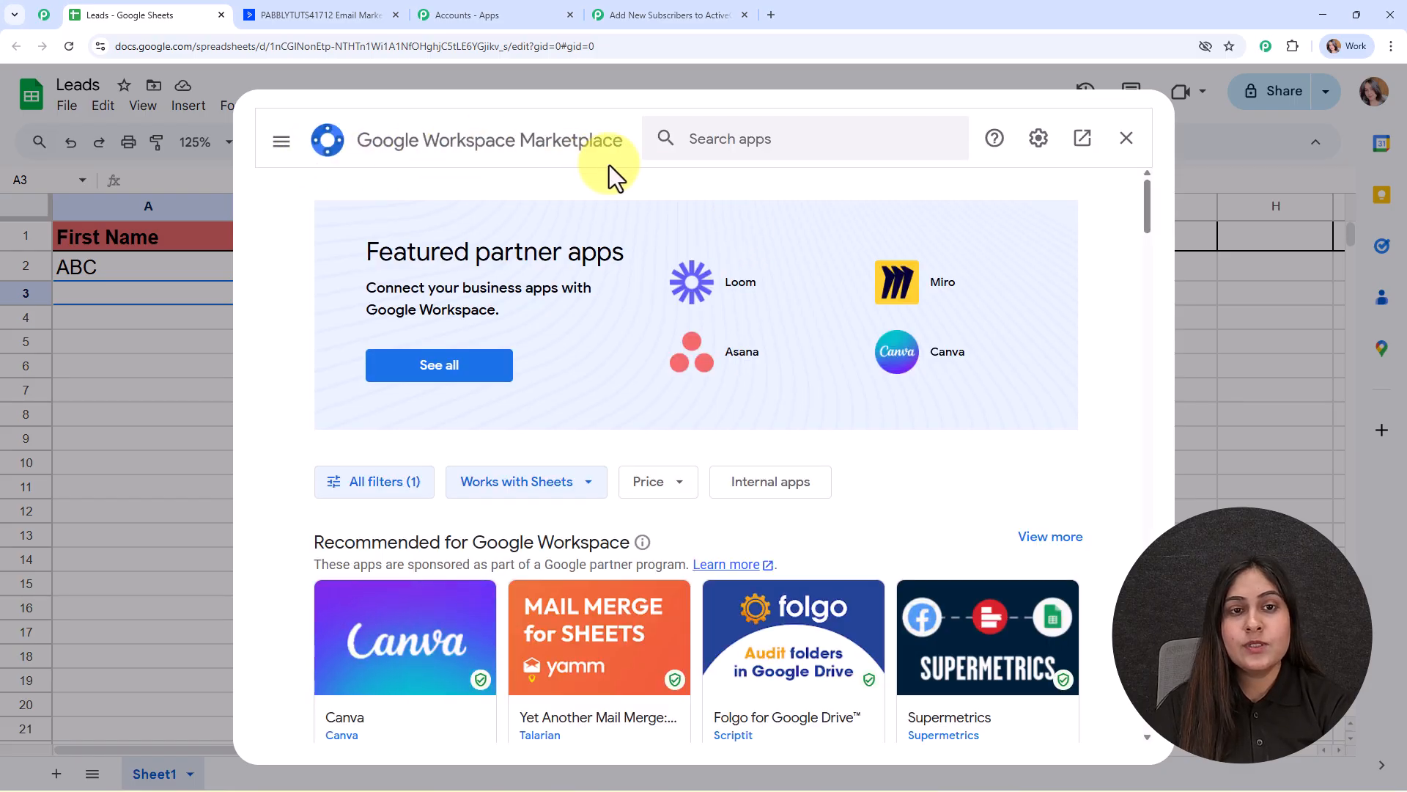
pyautogui.click(738, 145)
pyautogui.write('p')
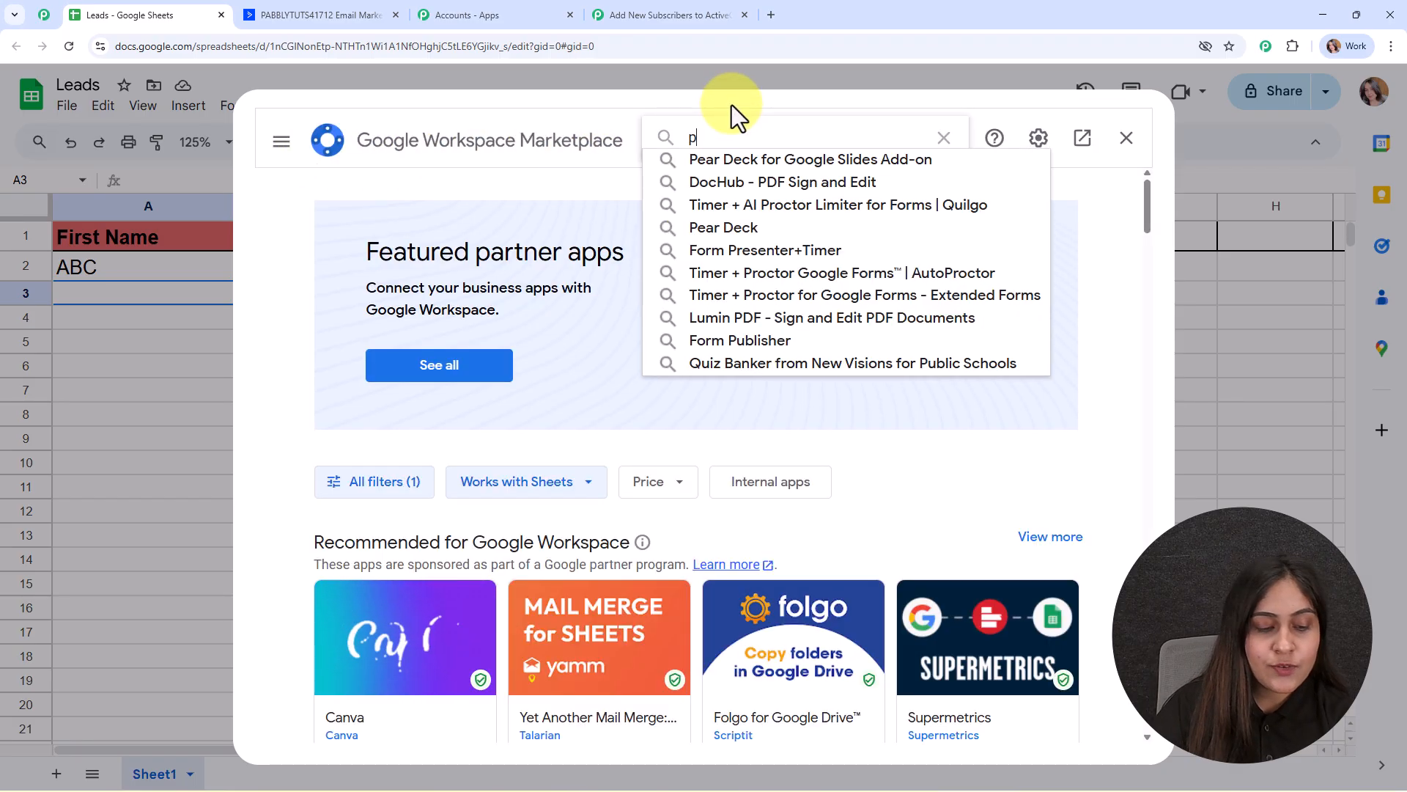
pyautogui.write('abbl')
pyautogui.click(742, 157)
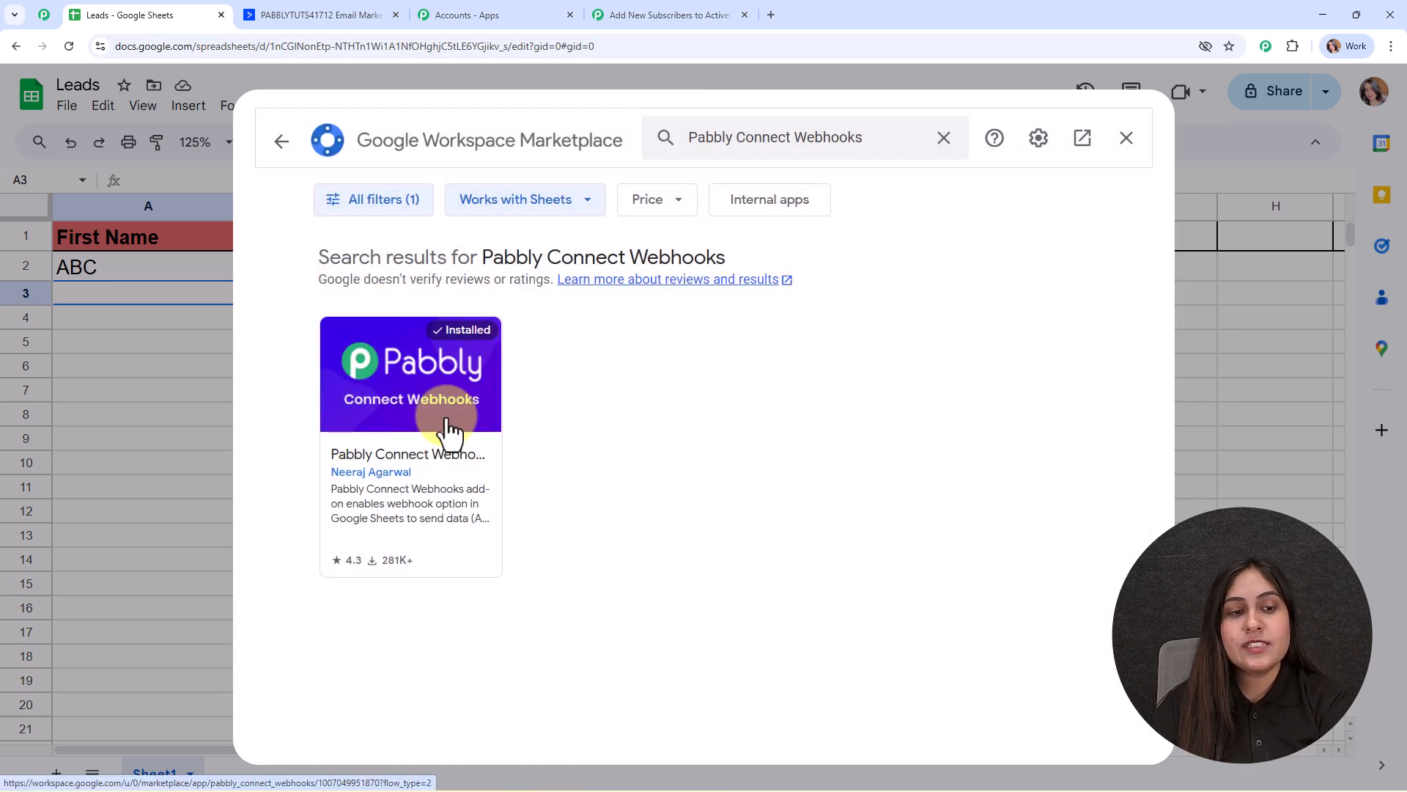
pyautogui.click(446, 433)
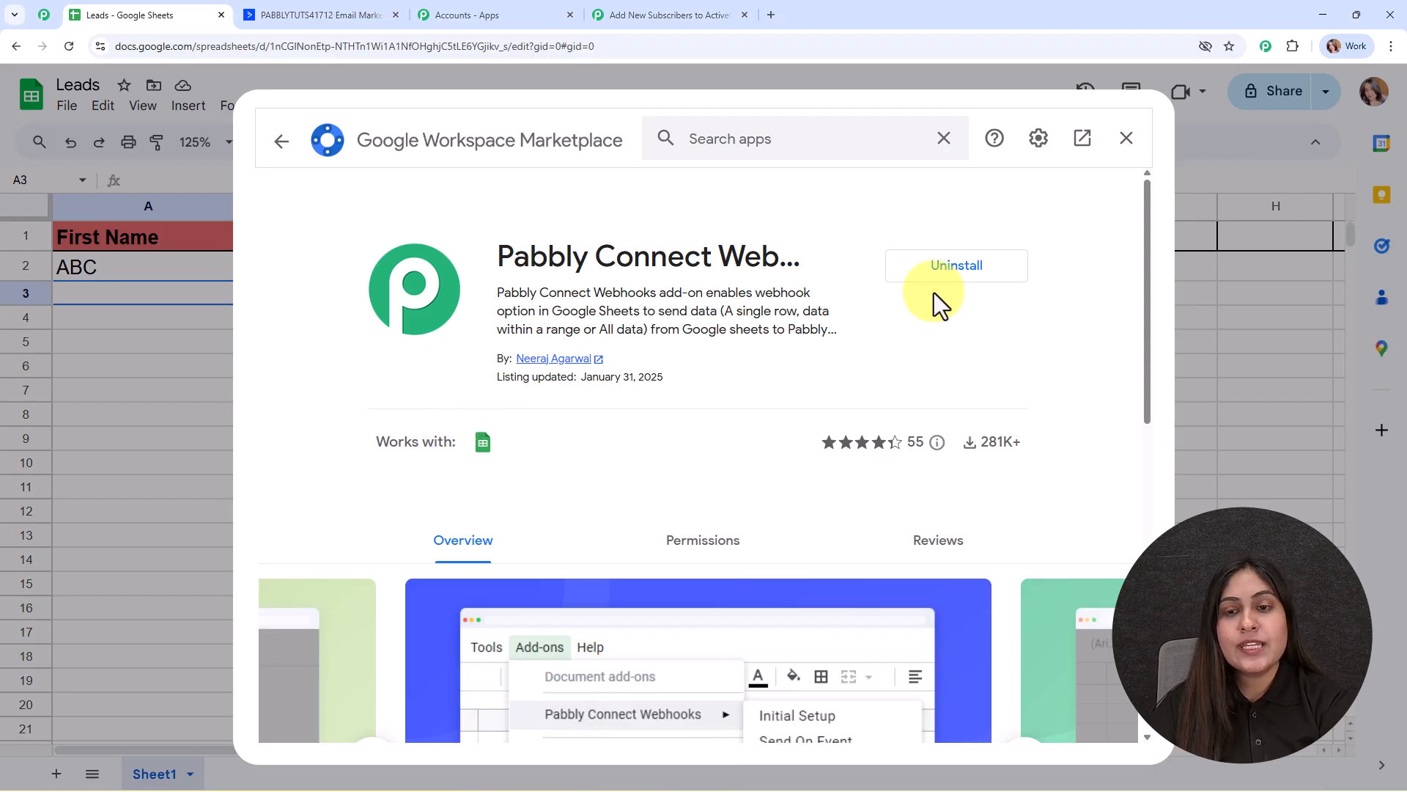
pyautogui.click(283, 150)
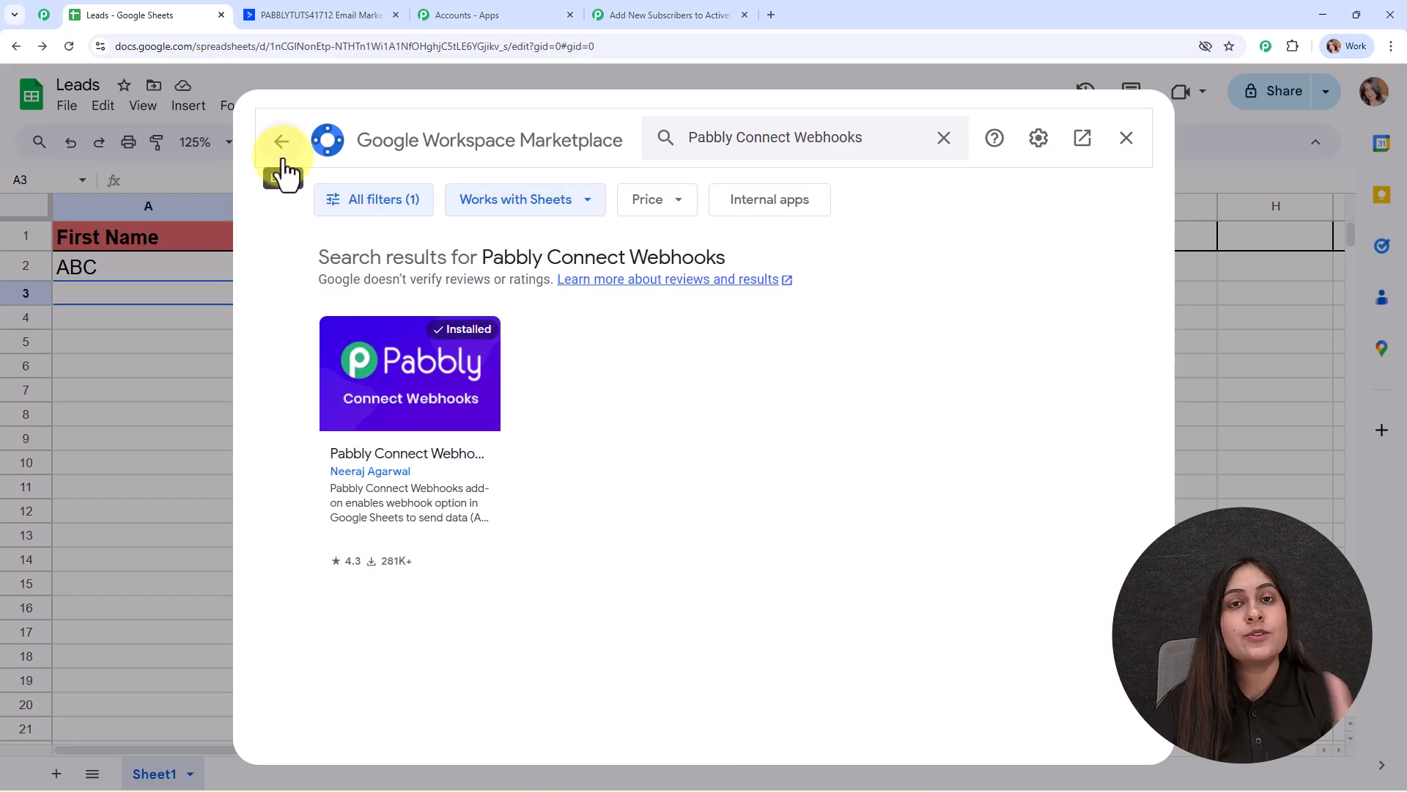
pyautogui.click(1126, 141)
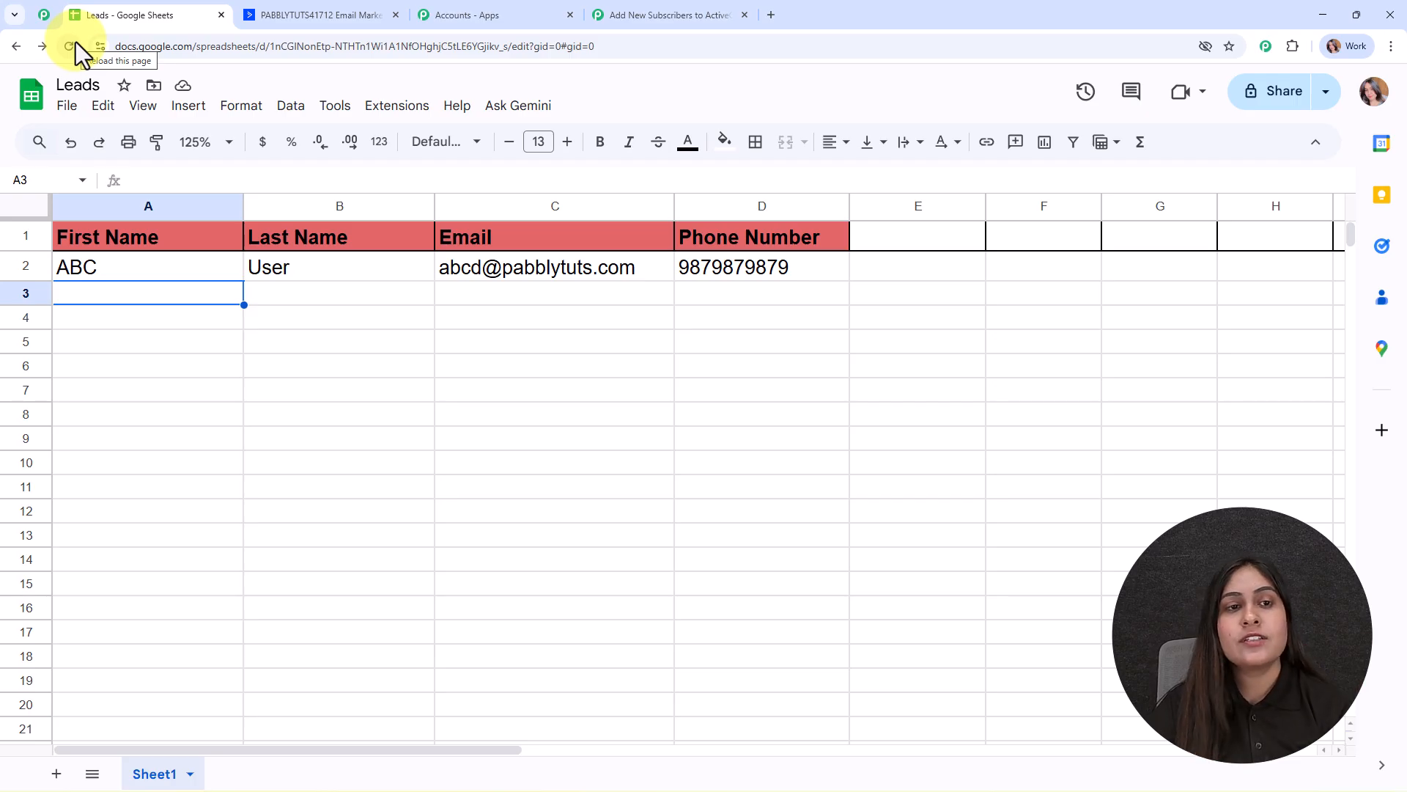
# Paste the copied webhook URL into the Pabbly Connect Webhooks Initial Setup for Sheet1.
pyautogui.click(399, 107)
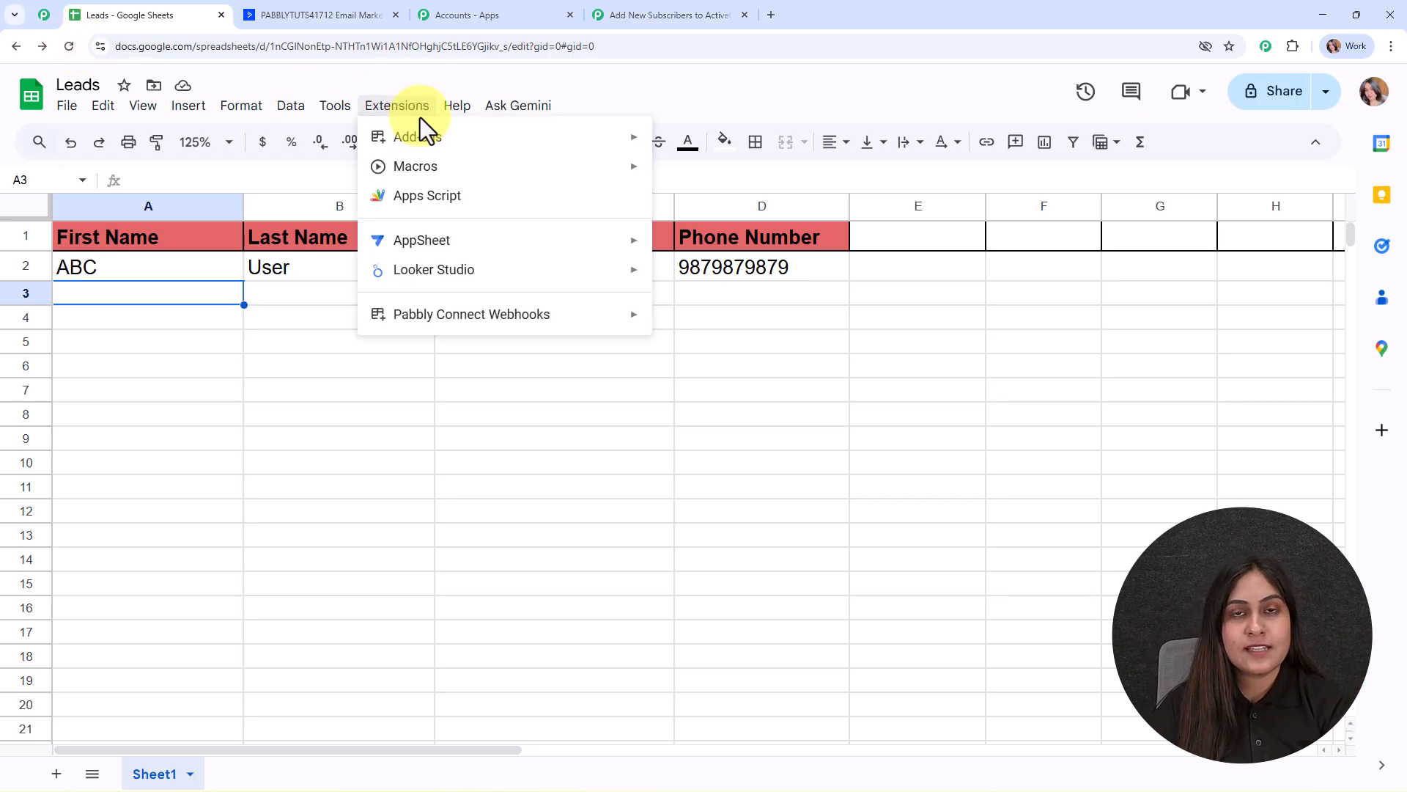
pyautogui.moveTo(483, 330)
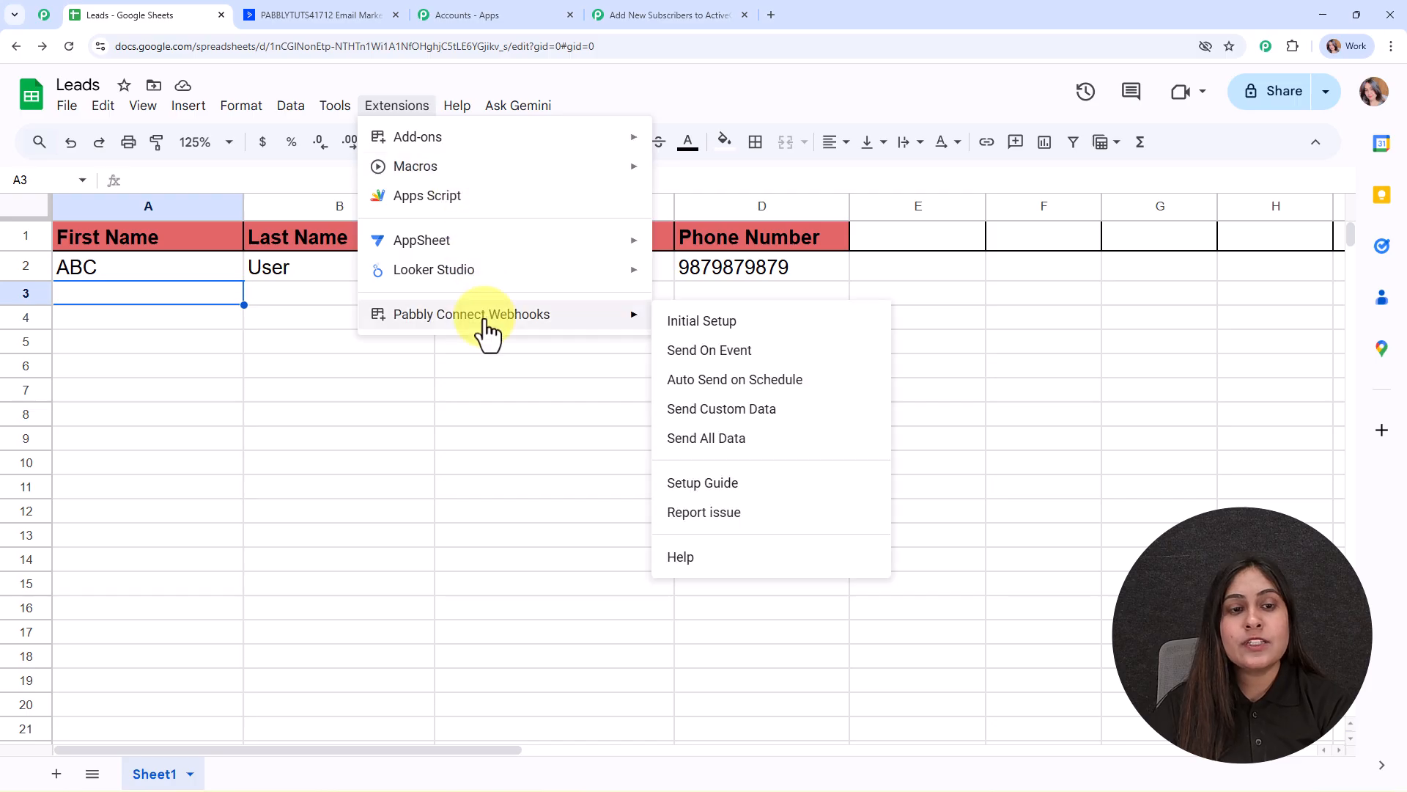
pyautogui.click(711, 323)
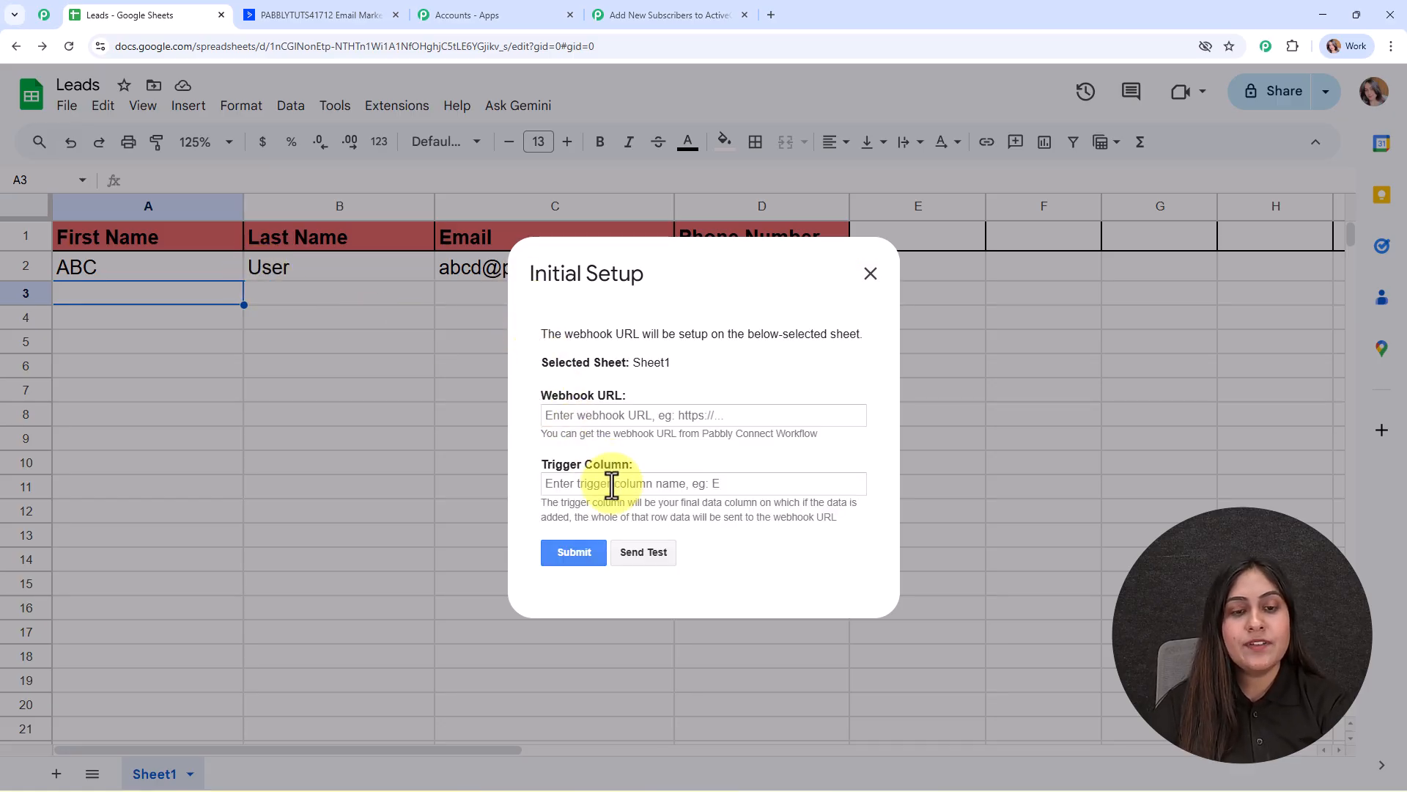
pyautogui.click(619, 419)
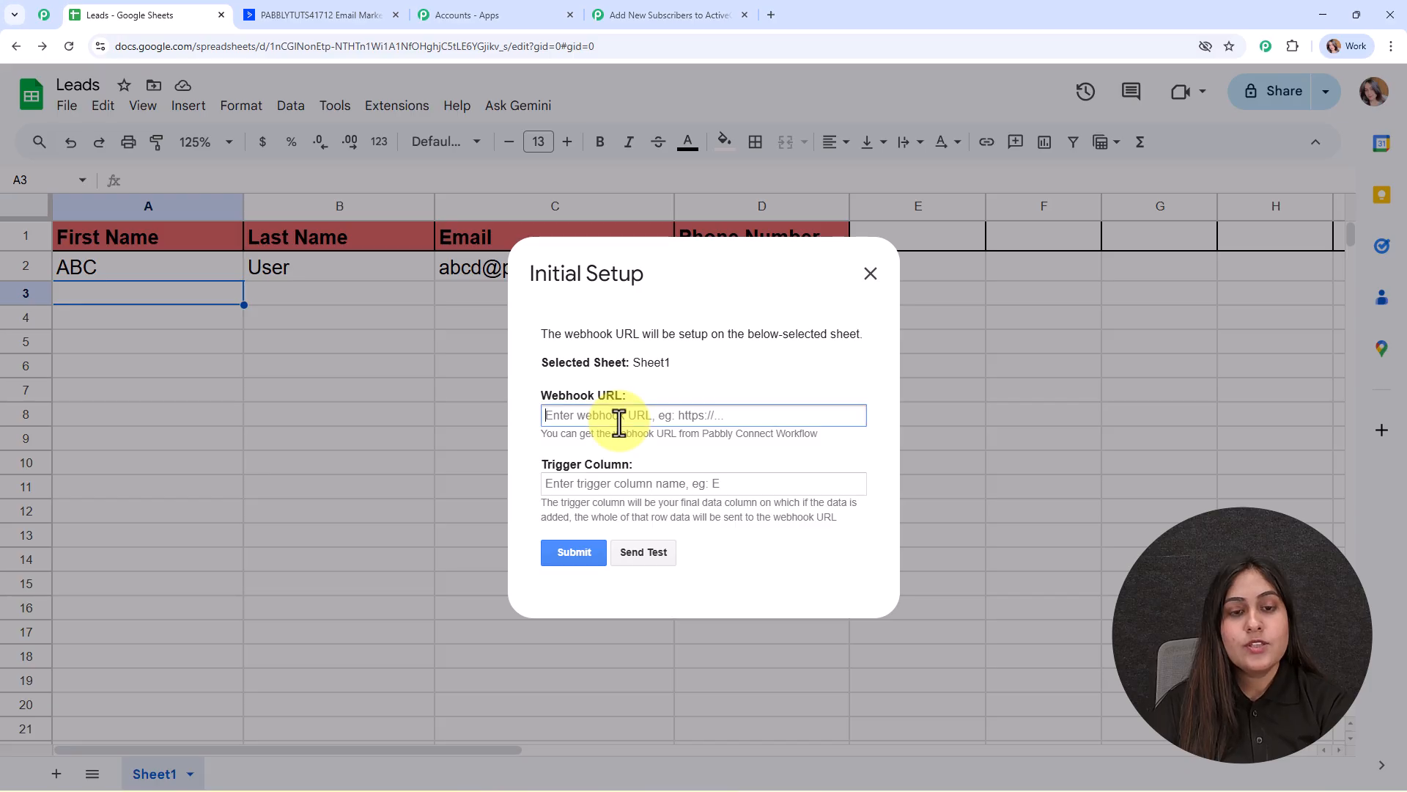
pyautogui.hotkey('ctrl', 'v')
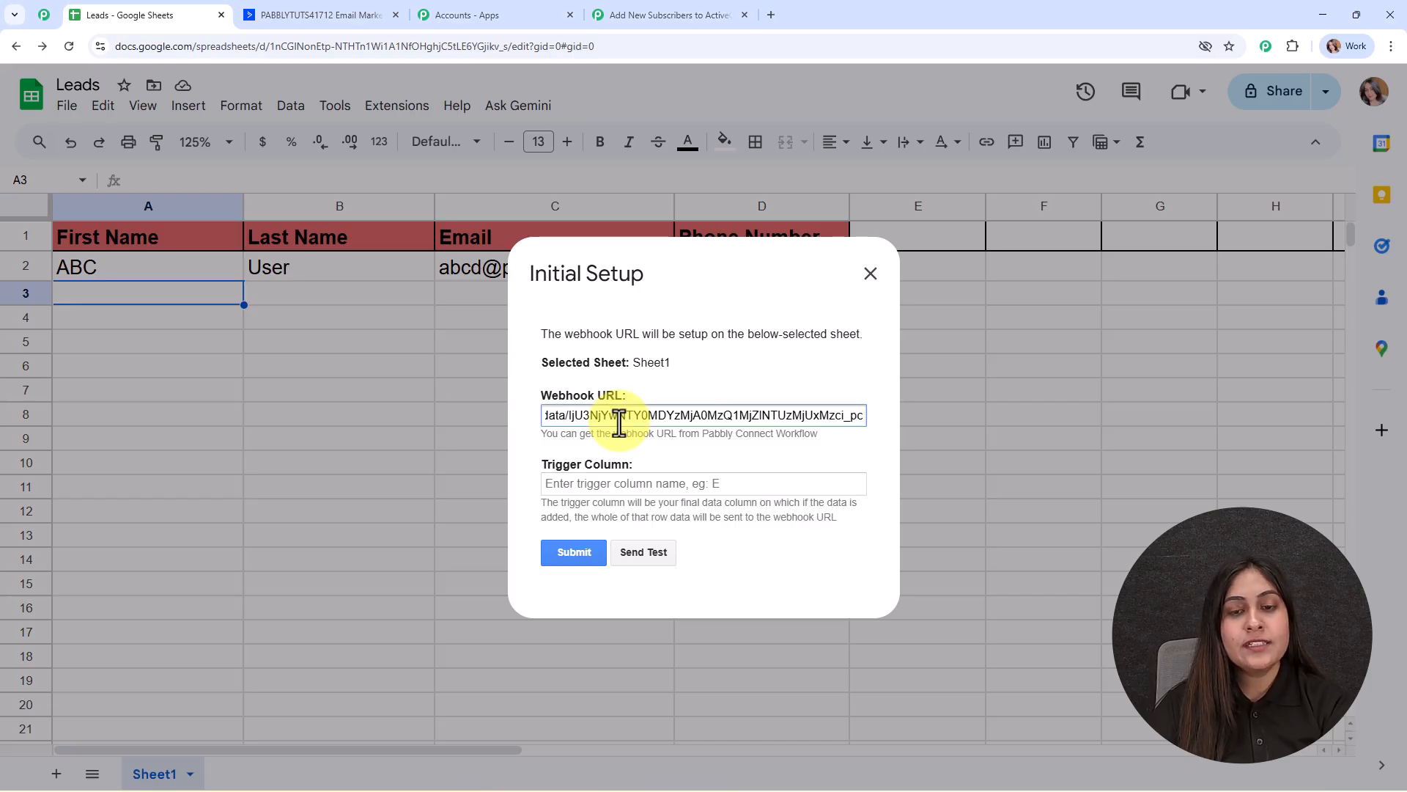
pyautogui.click(644, 450)
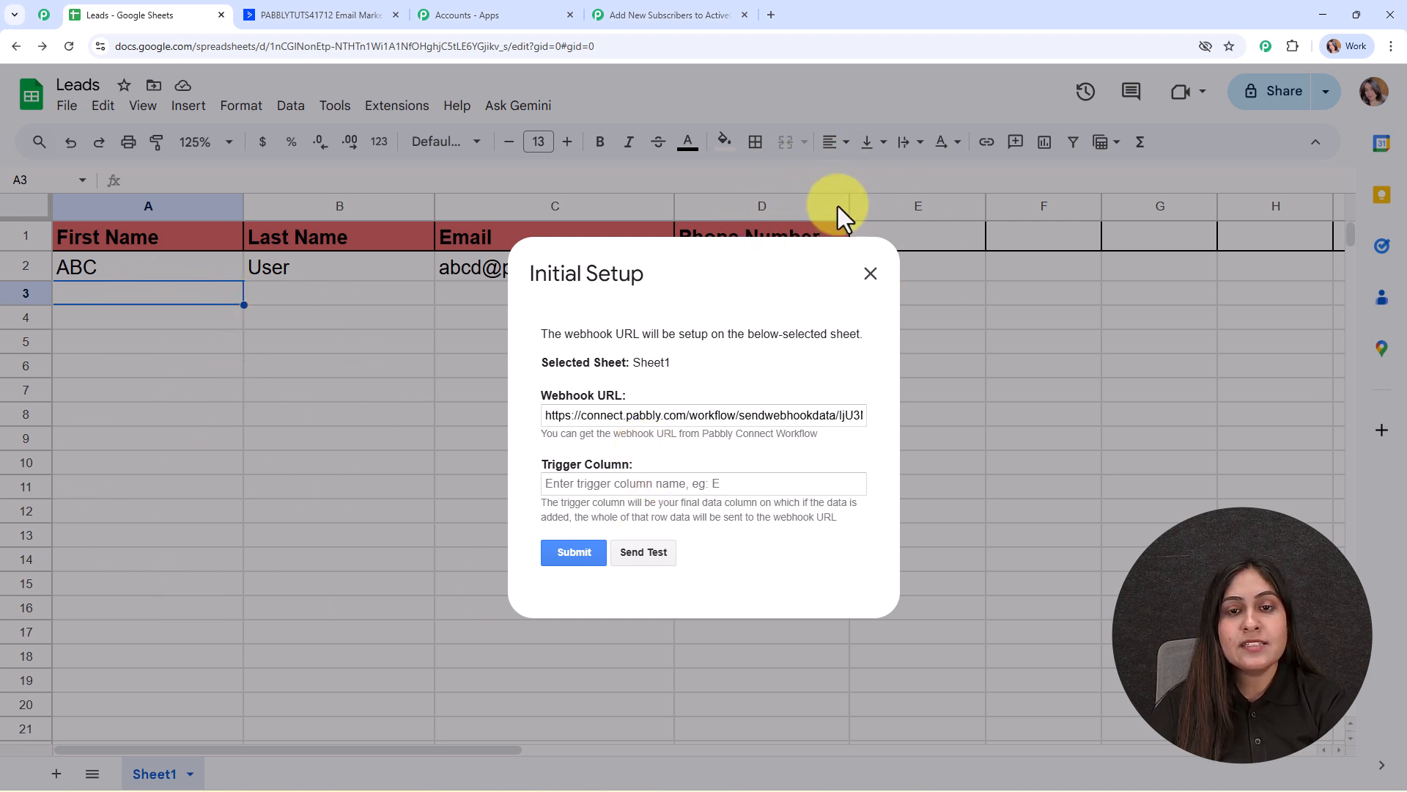
pyautogui.click(703, 478)
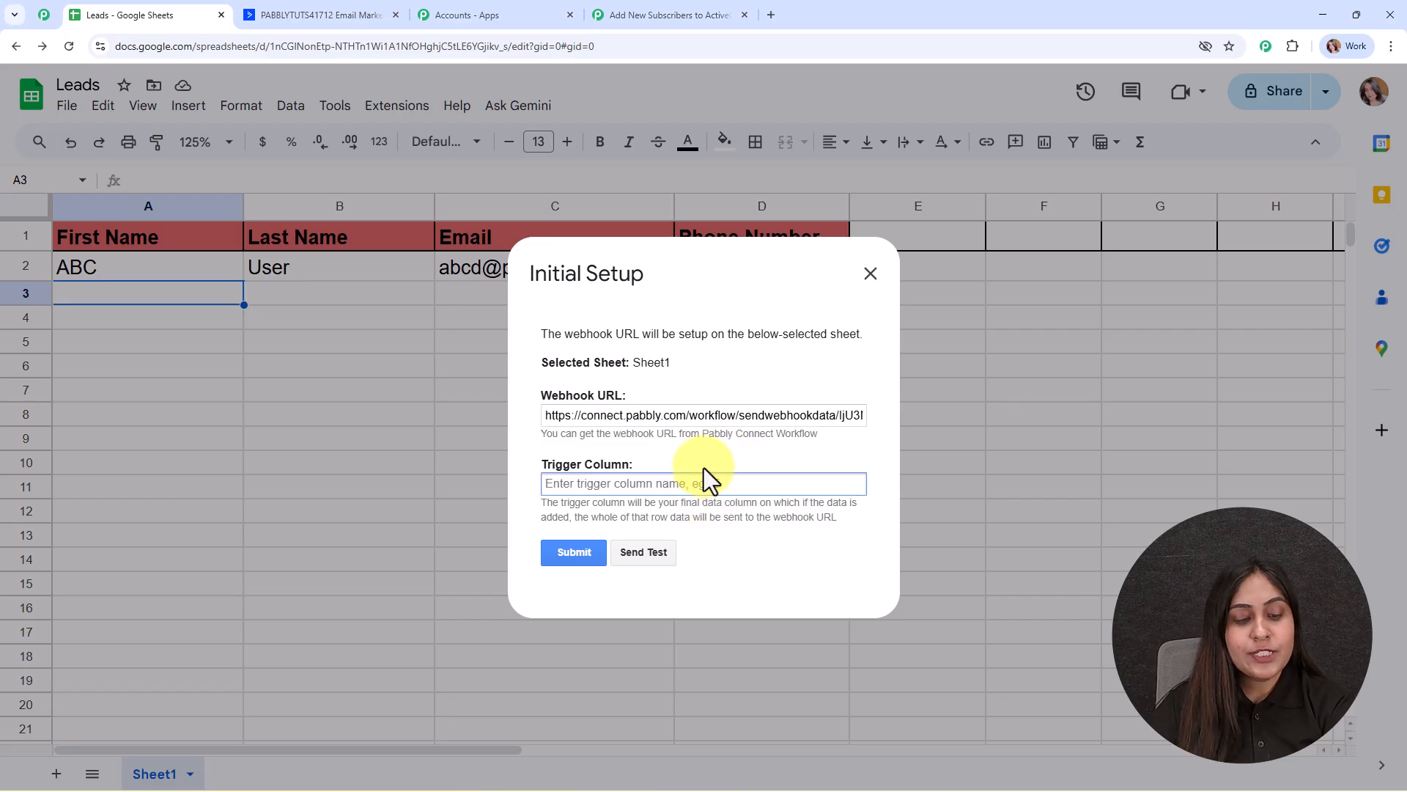
# Save the setup with trigger column D, send the row 2 test data, and close it.
pyautogui.write('D')
pyautogui.click(586, 554)
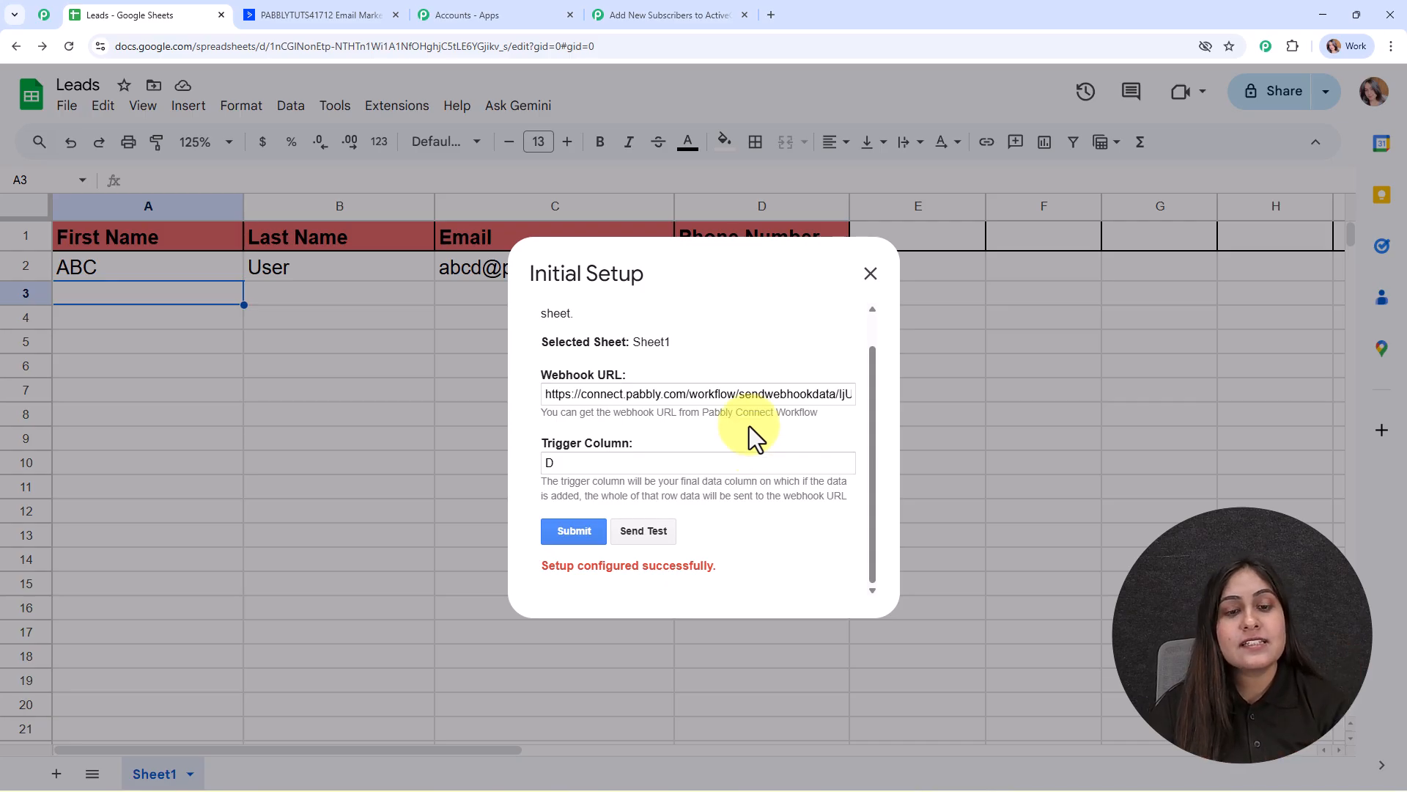
pyautogui.click(659, 529)
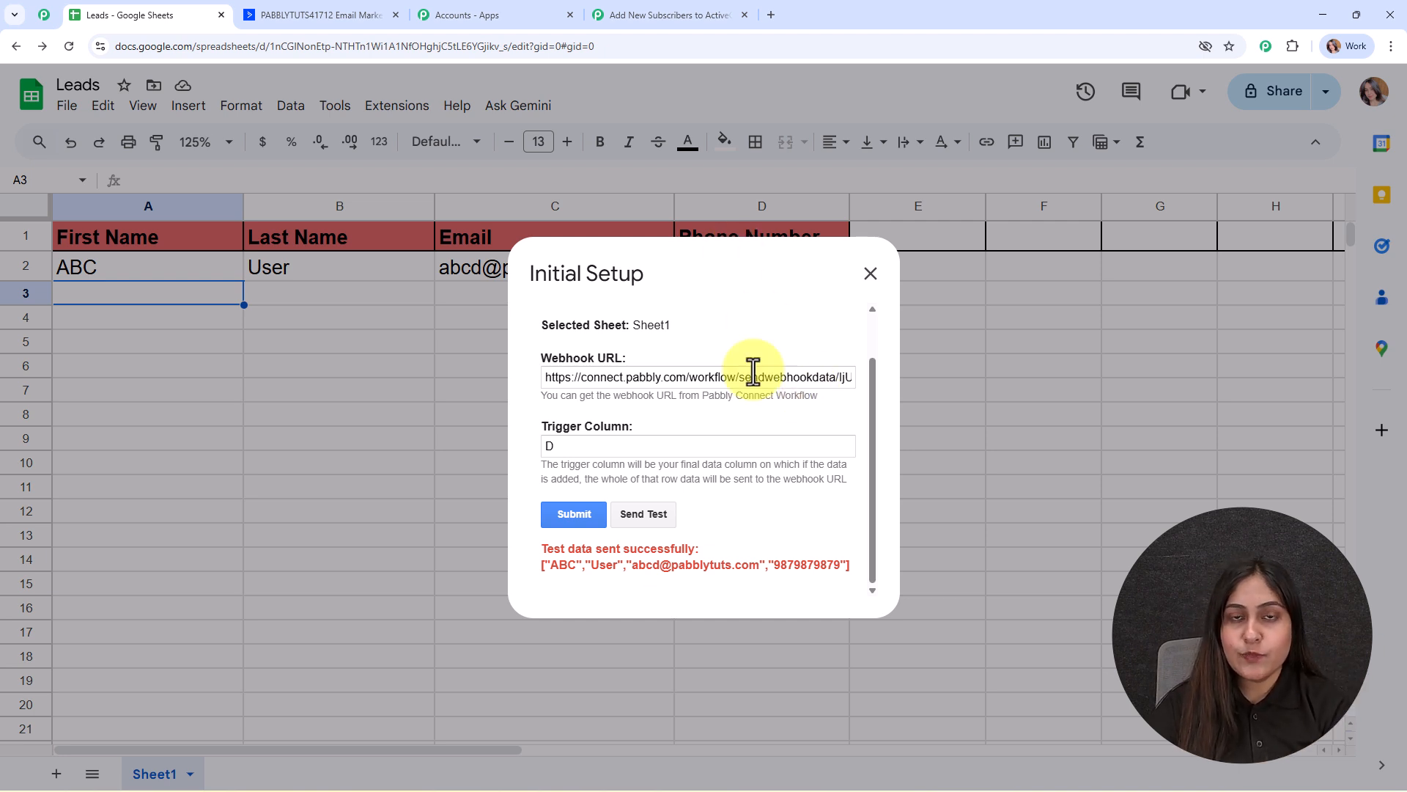
pyautogui.click(871, 274)
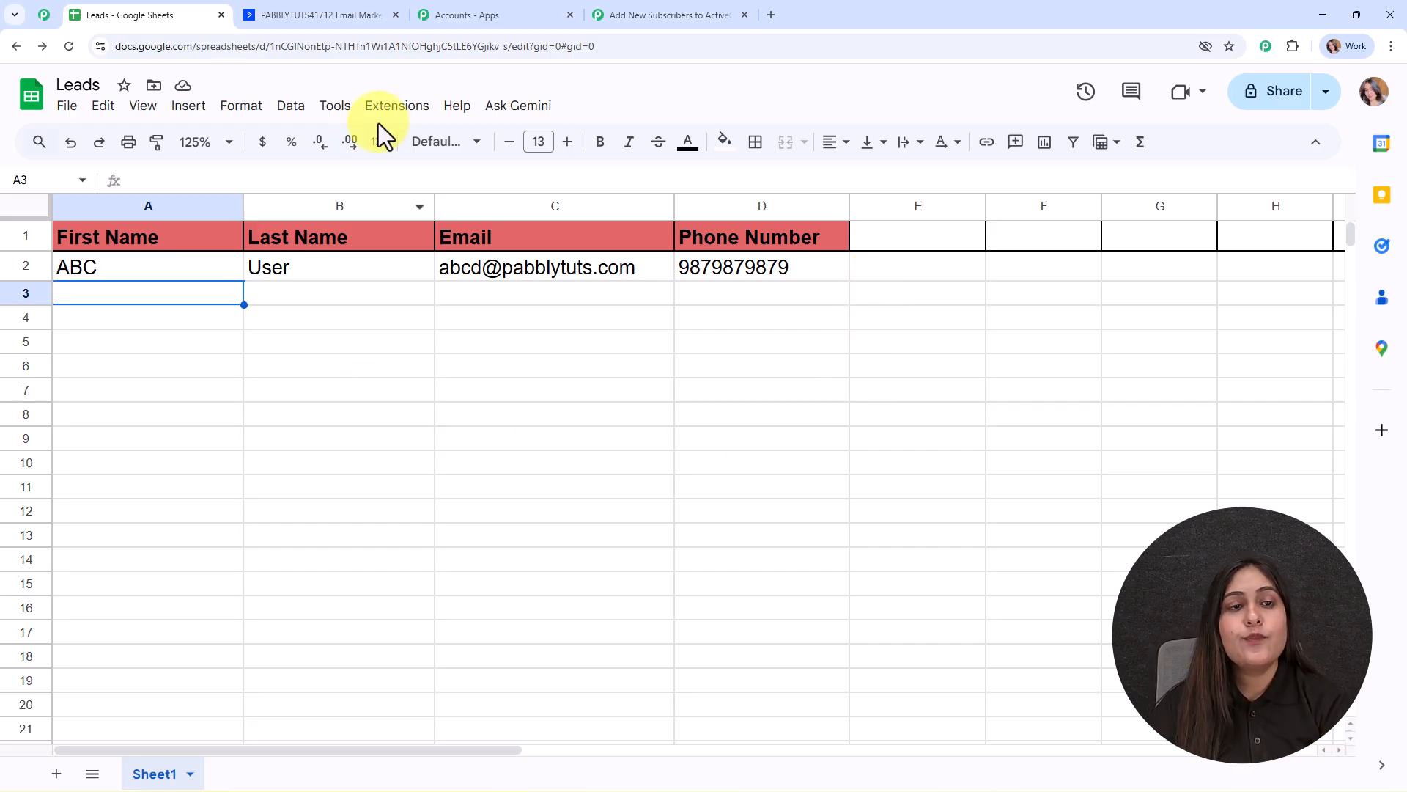
# Enable Send On Event in the Pabbly Connect Webhooks add-on and confirm it's checked.
pyautogui.click(394, 110)
pyautogui.moveTo(456, 323)
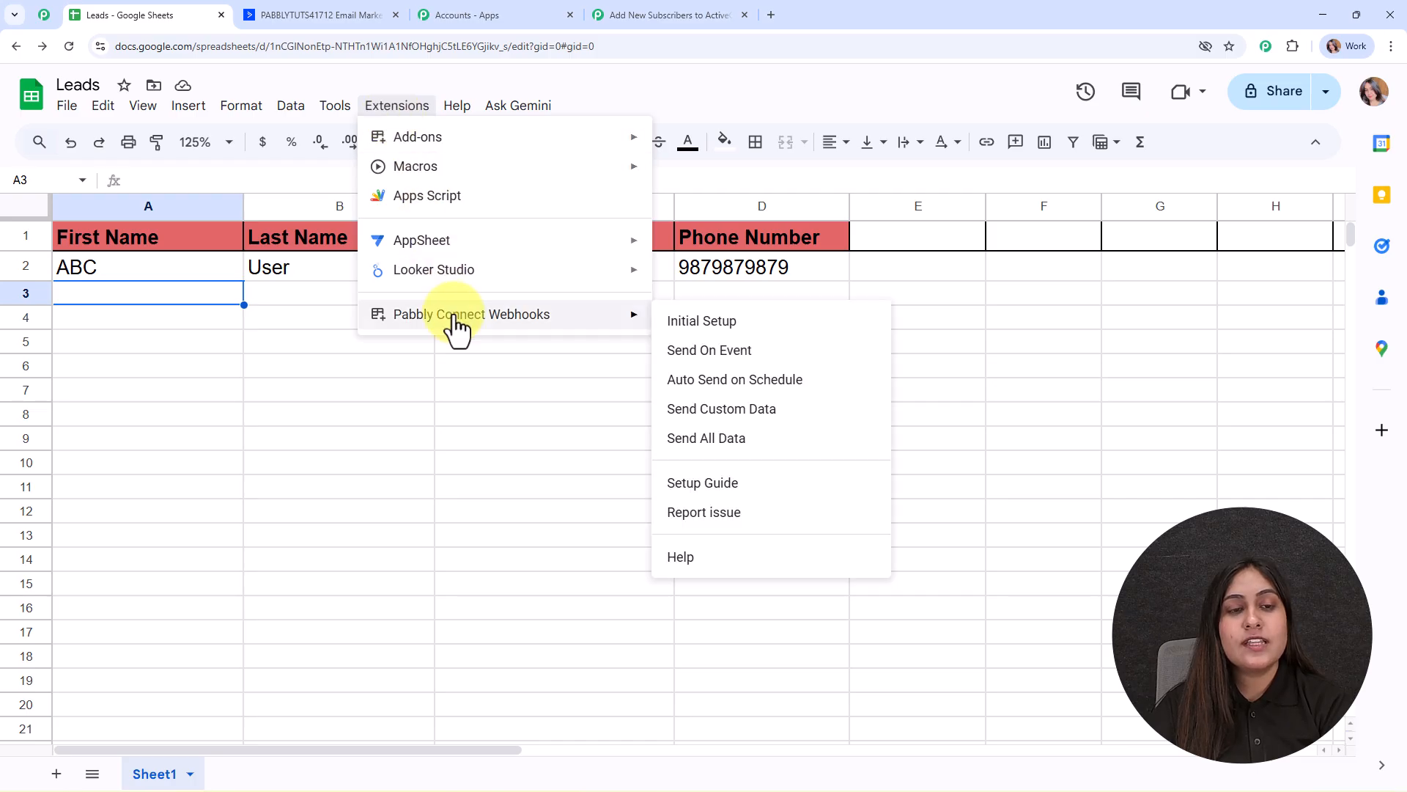
pyautogui.click(742, 363)
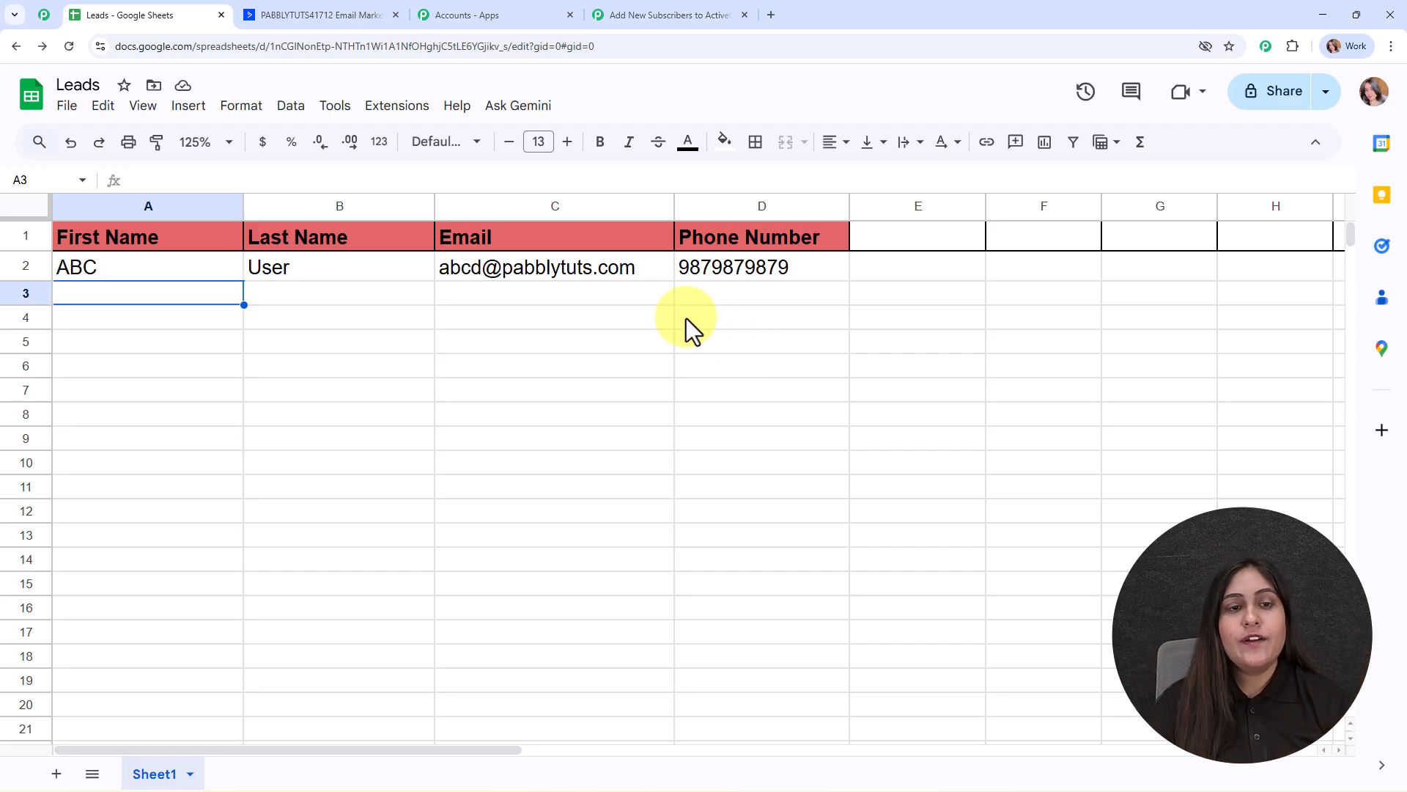
pyautogui.click(407, 106)
pyautogui.moveTo(501, 323)
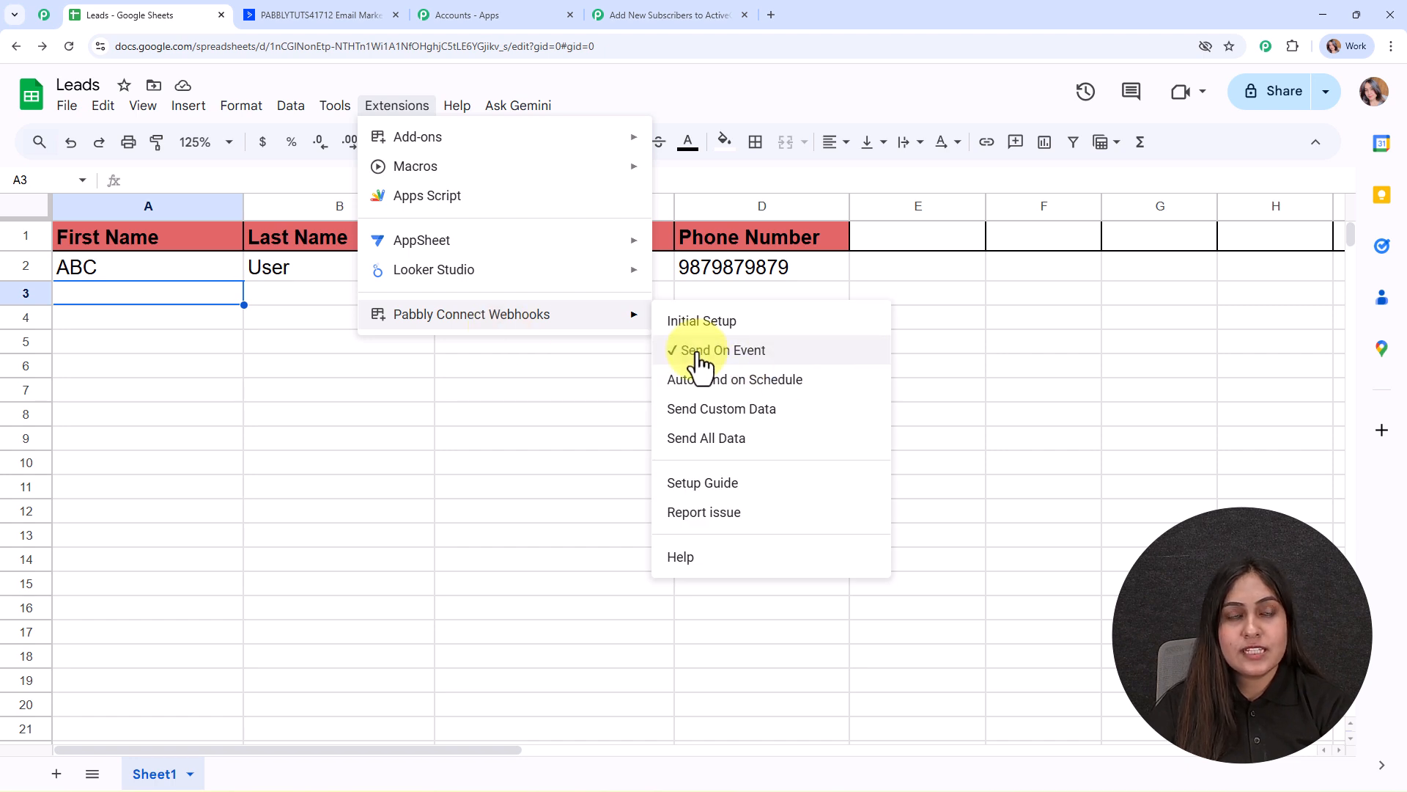
pyautogui.click(154, 291)
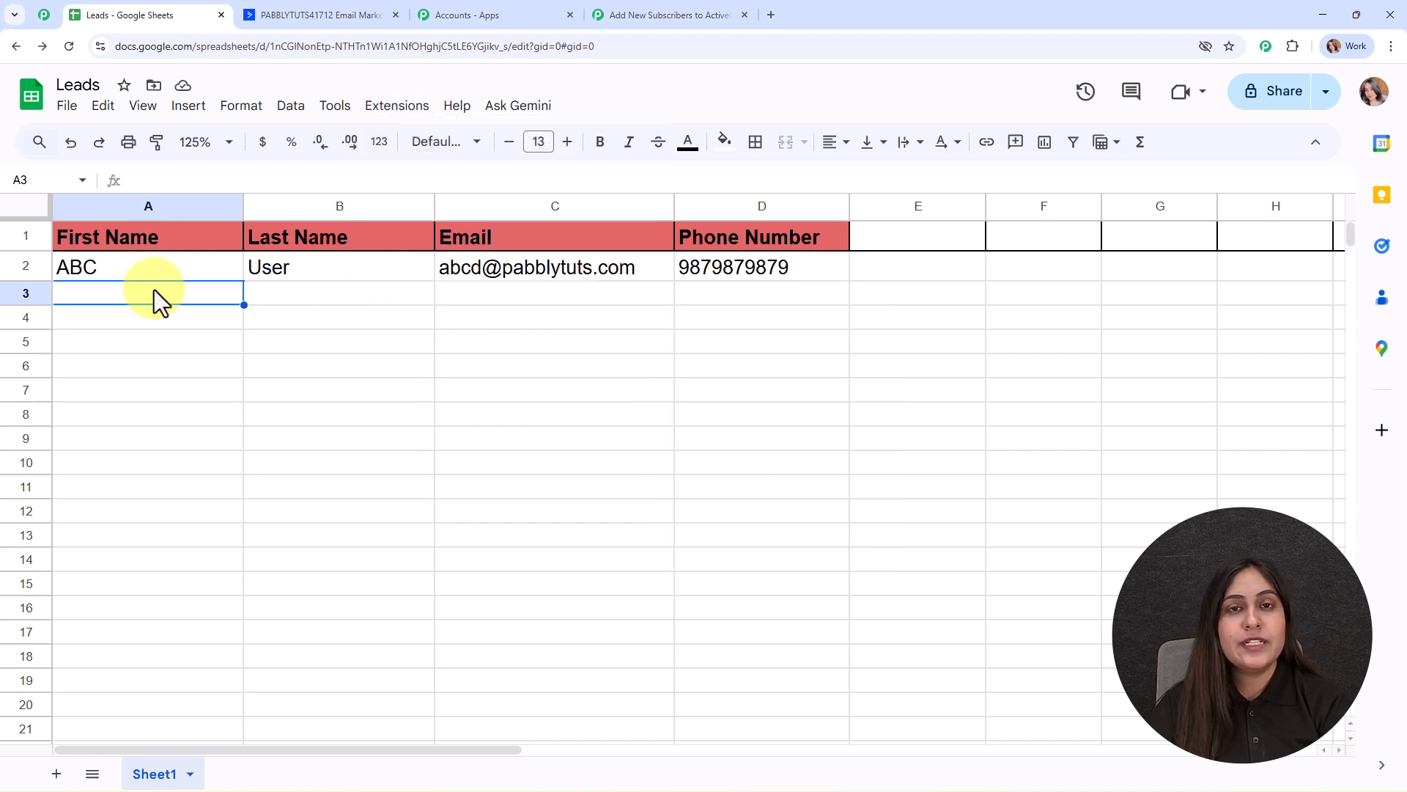
# In Pabbly Connect, close the captured response panel and drag the Google Sheets node up-left.
pyautogui.click(627, 13)
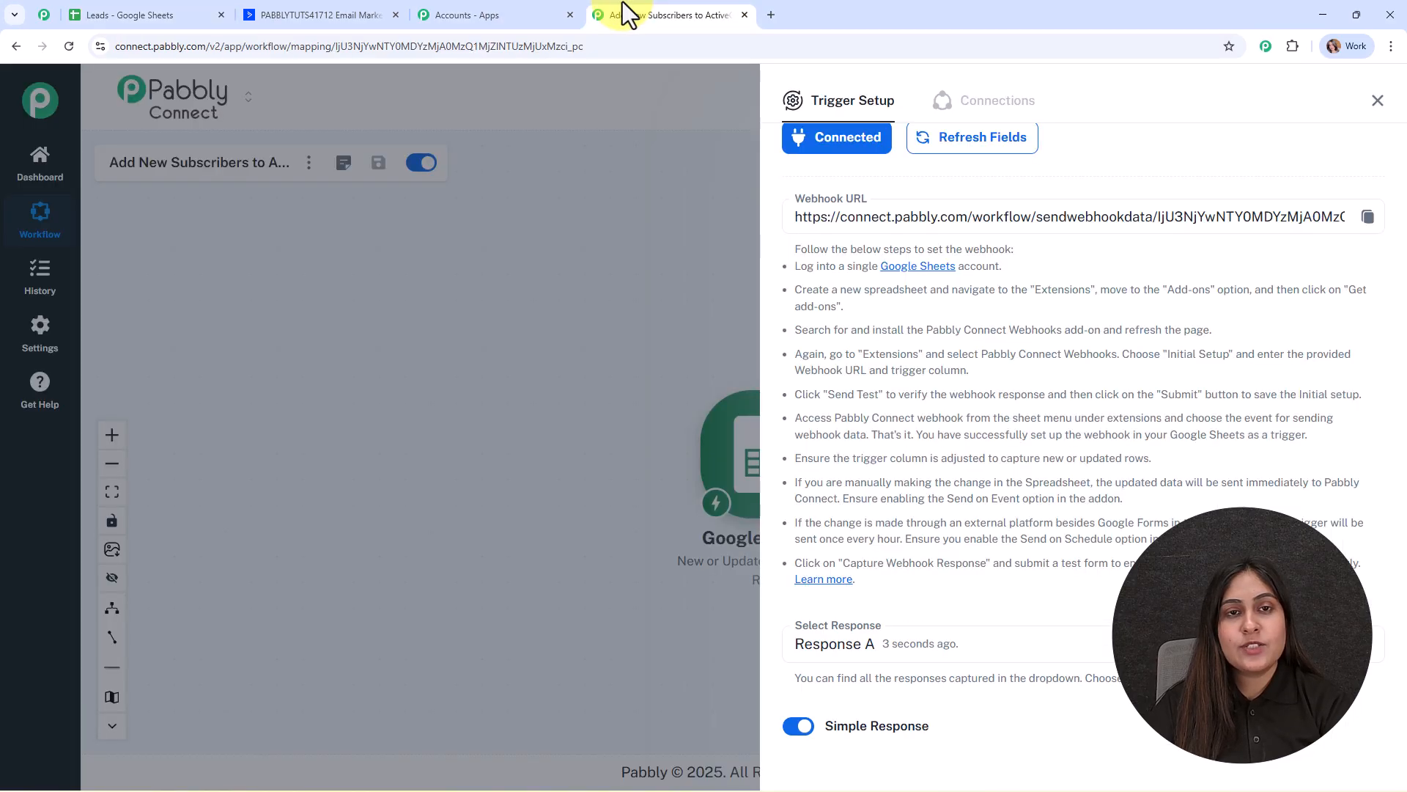
pyautogui.scroll(-8, 901, 371)
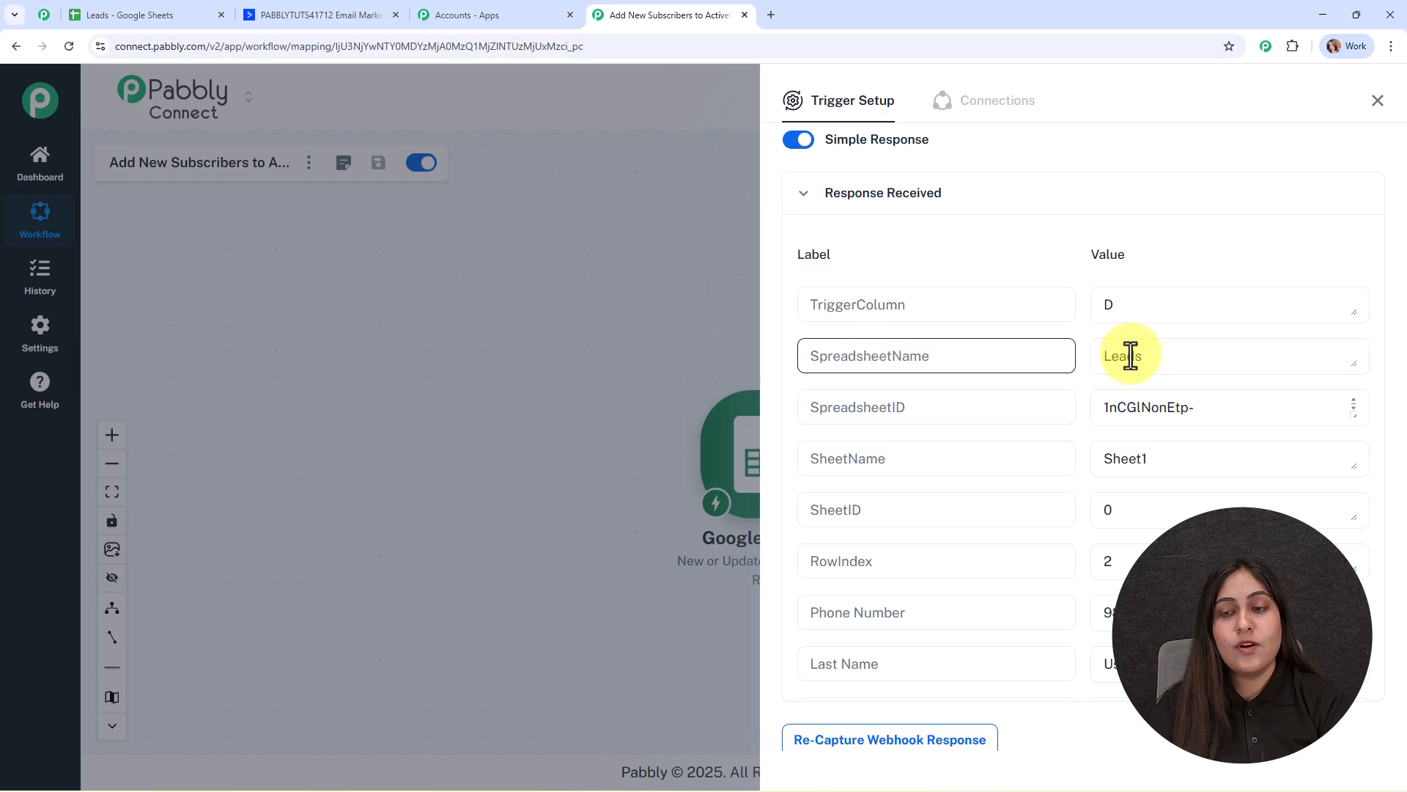
pyautogui.scroll(-3, 1165, 345)
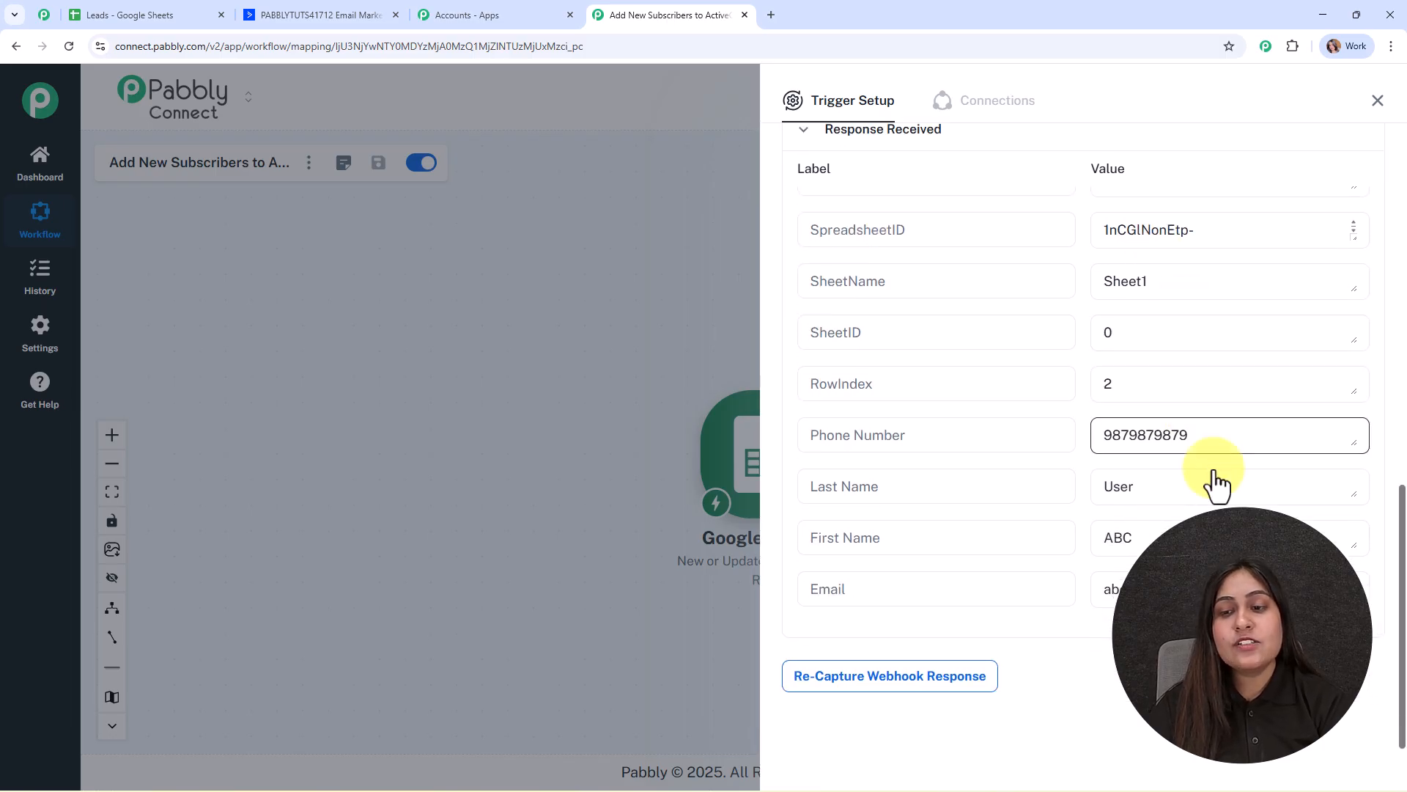
pyautogui.click(1377, 100)
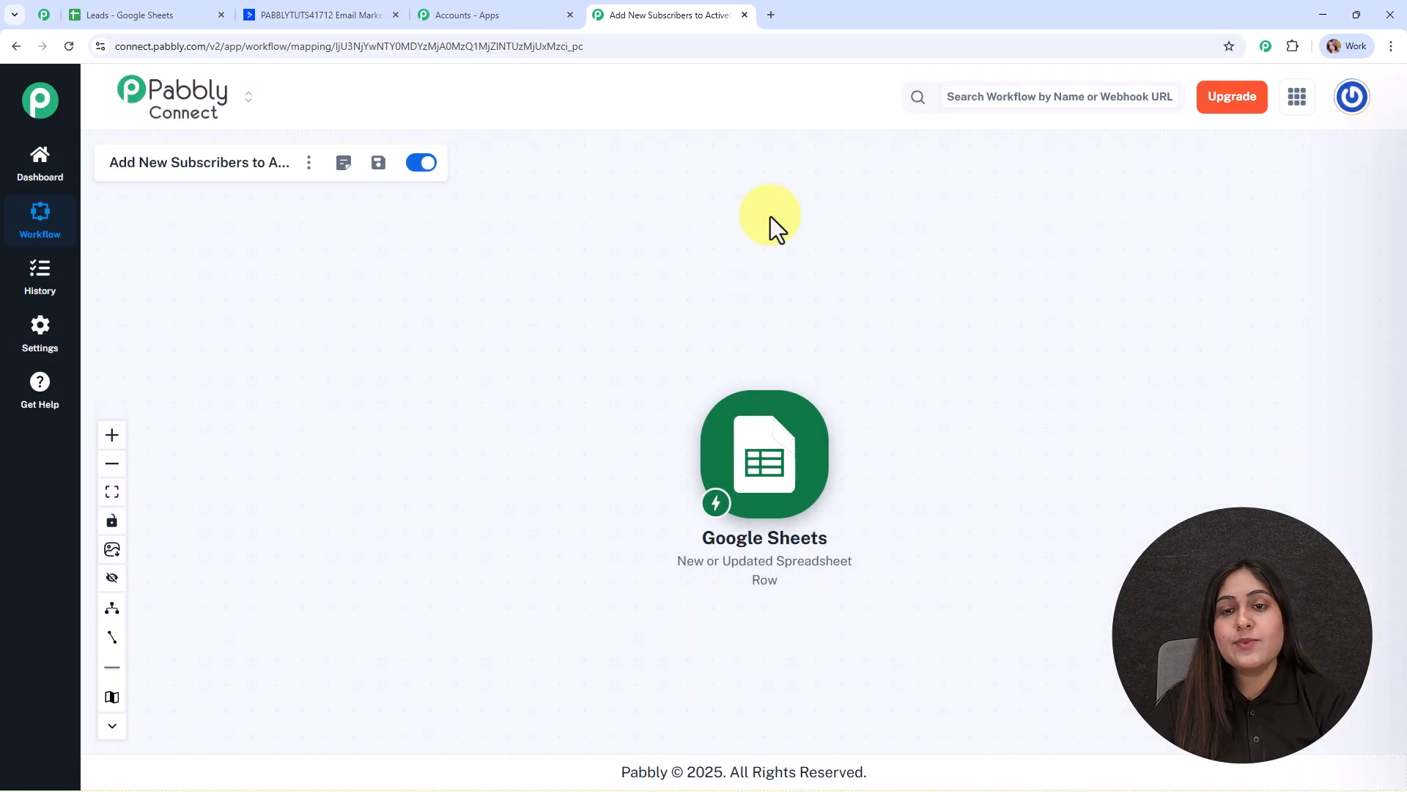
pyautogui.moveTo(789, 503); pyautogui.dragTo(486, 386)
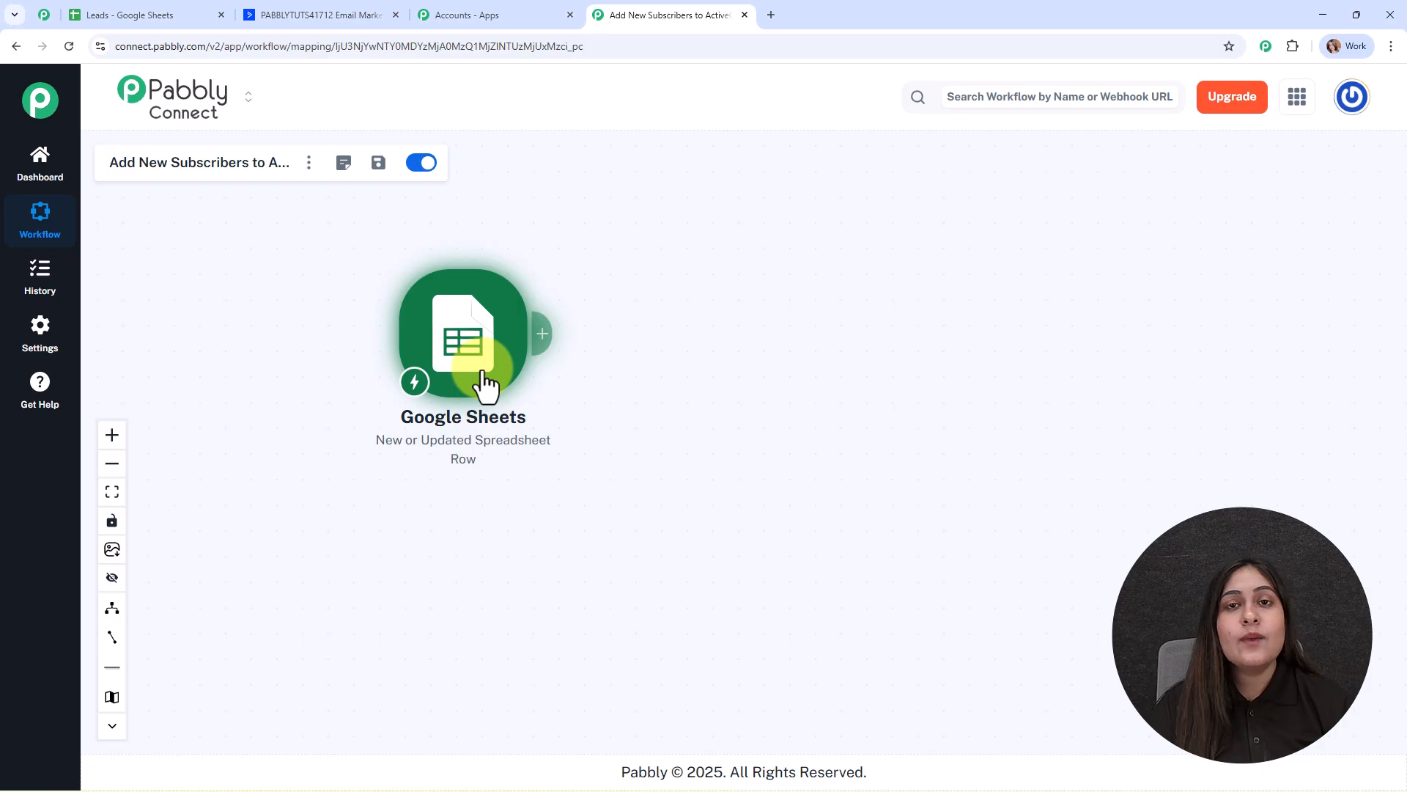
pyautogui.click(251, 12)
# Add an ActiveCampaign 'Create a Contact' action after the Google Sheets trigger.
pyautogui.click(619, 14)
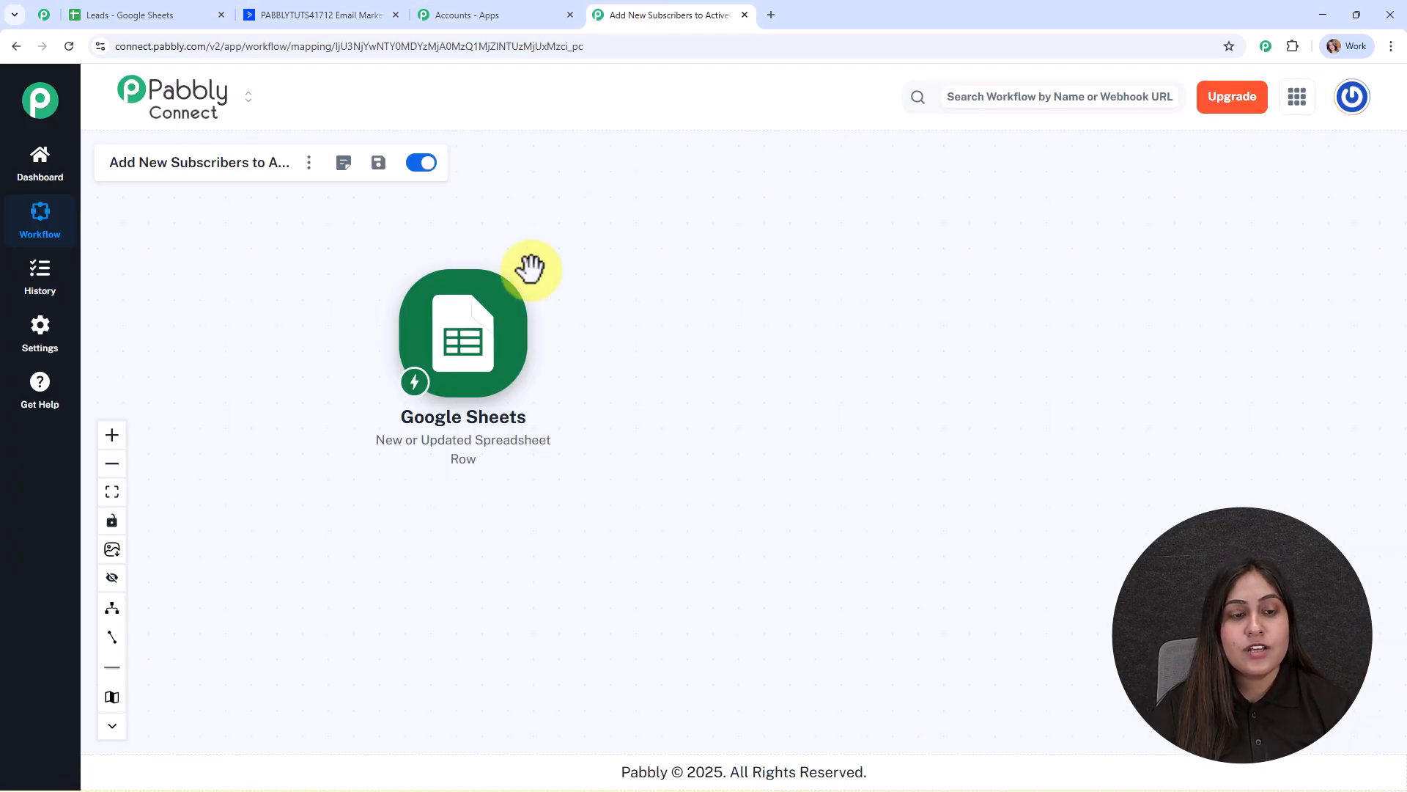
pyautogui.click(546, 332)
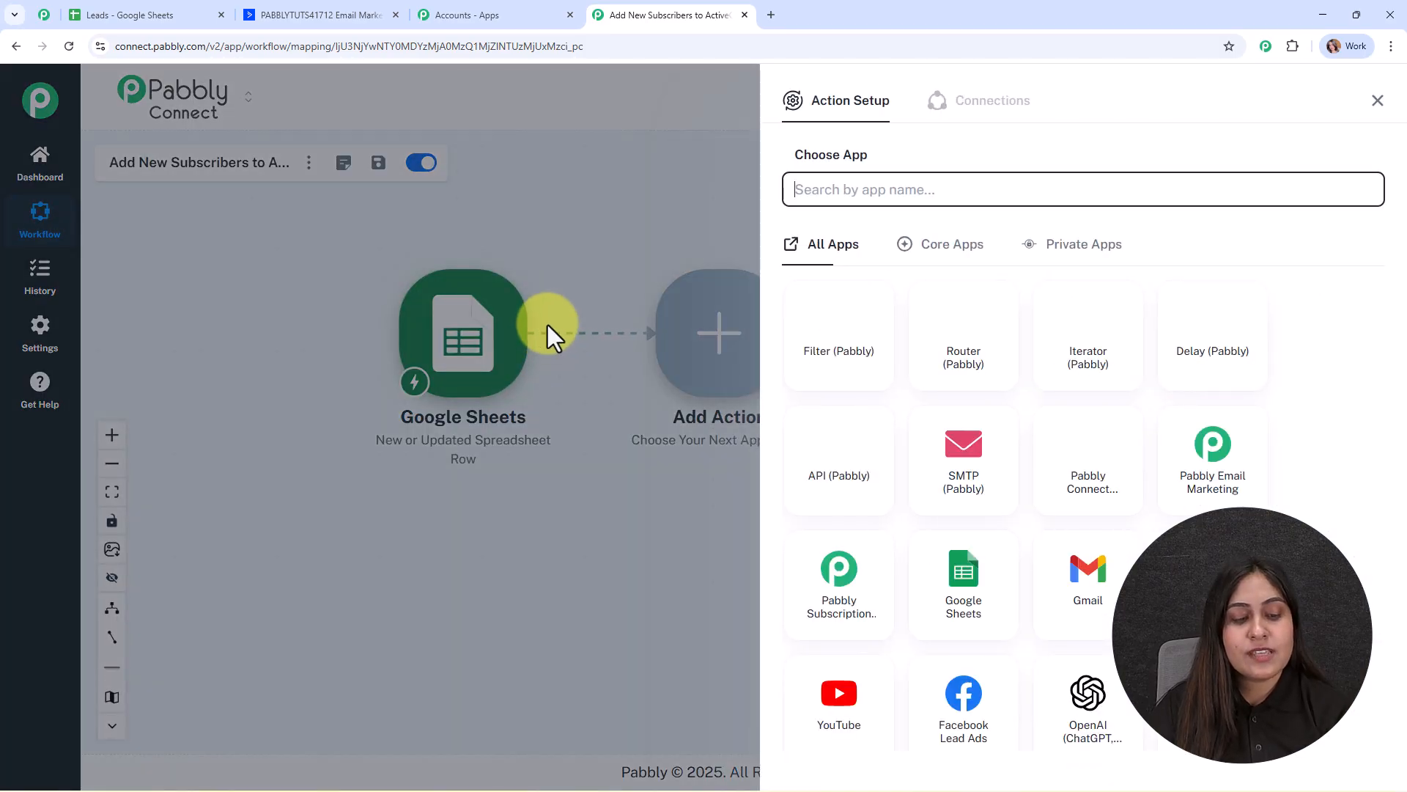
pyautogui.write('acti')
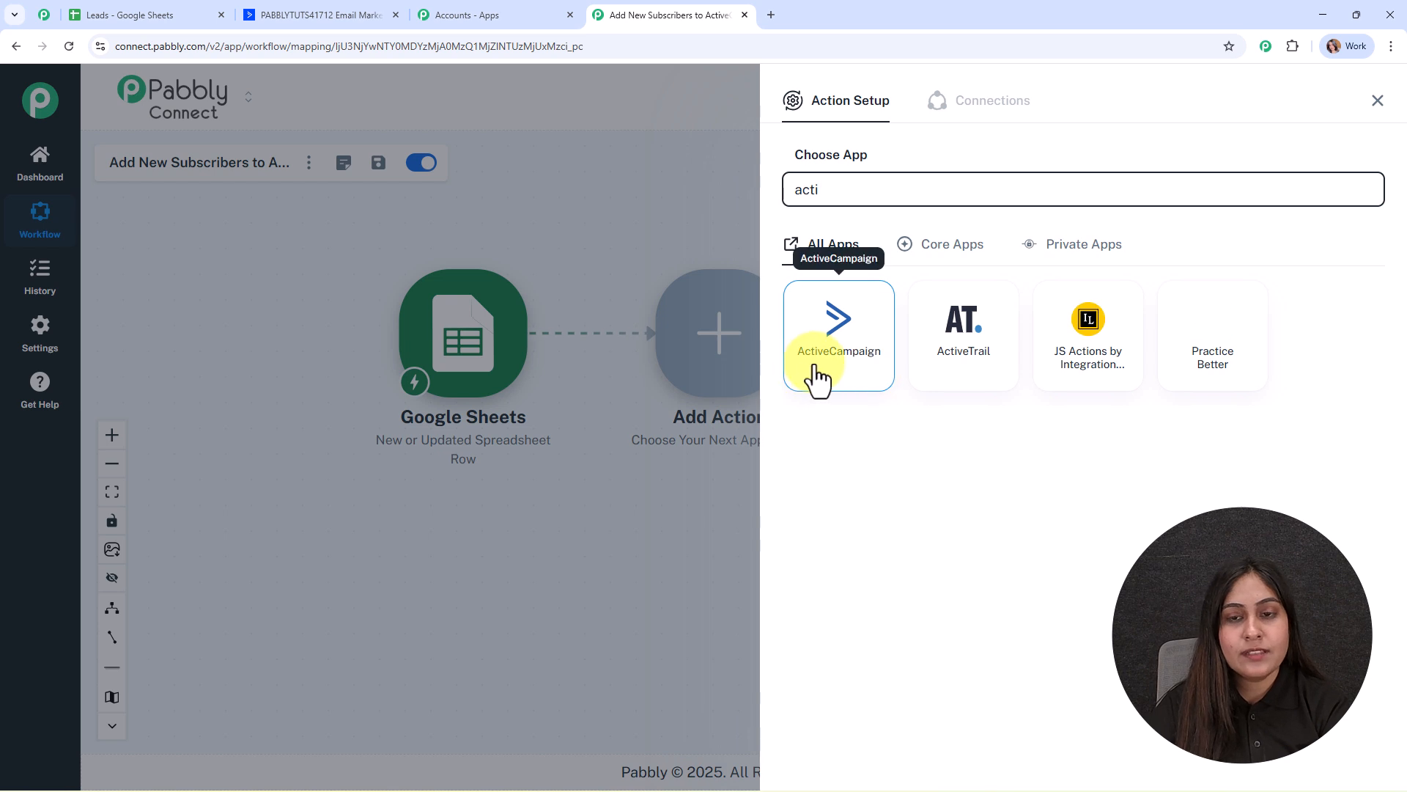
pyautogui.click(819, 357)
pyautogui.click(817, 273)
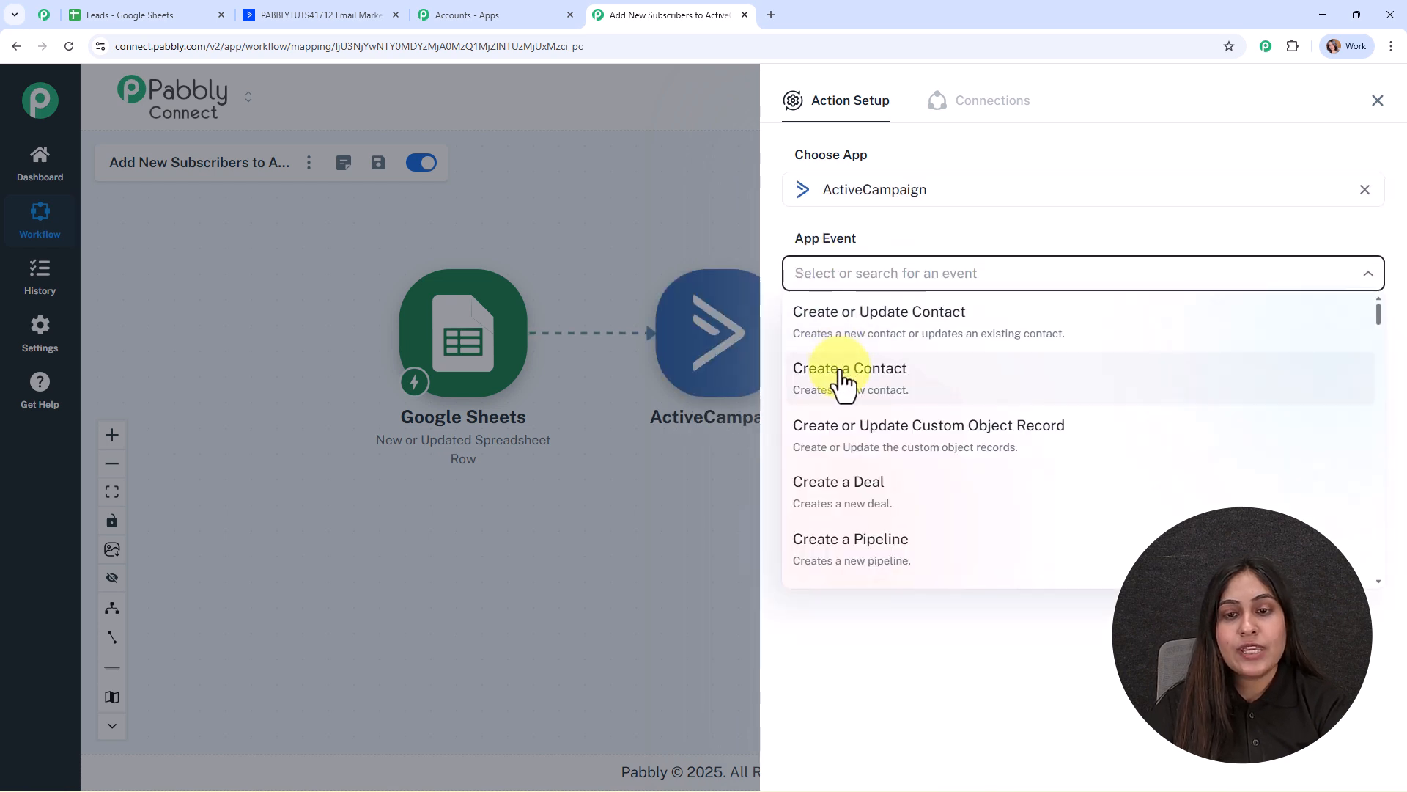
pyautogui.click(842, 386)
# Start a new ActiveCampaign account connection (ActiveCampaign #16).
pyautogui.click(824, 351)
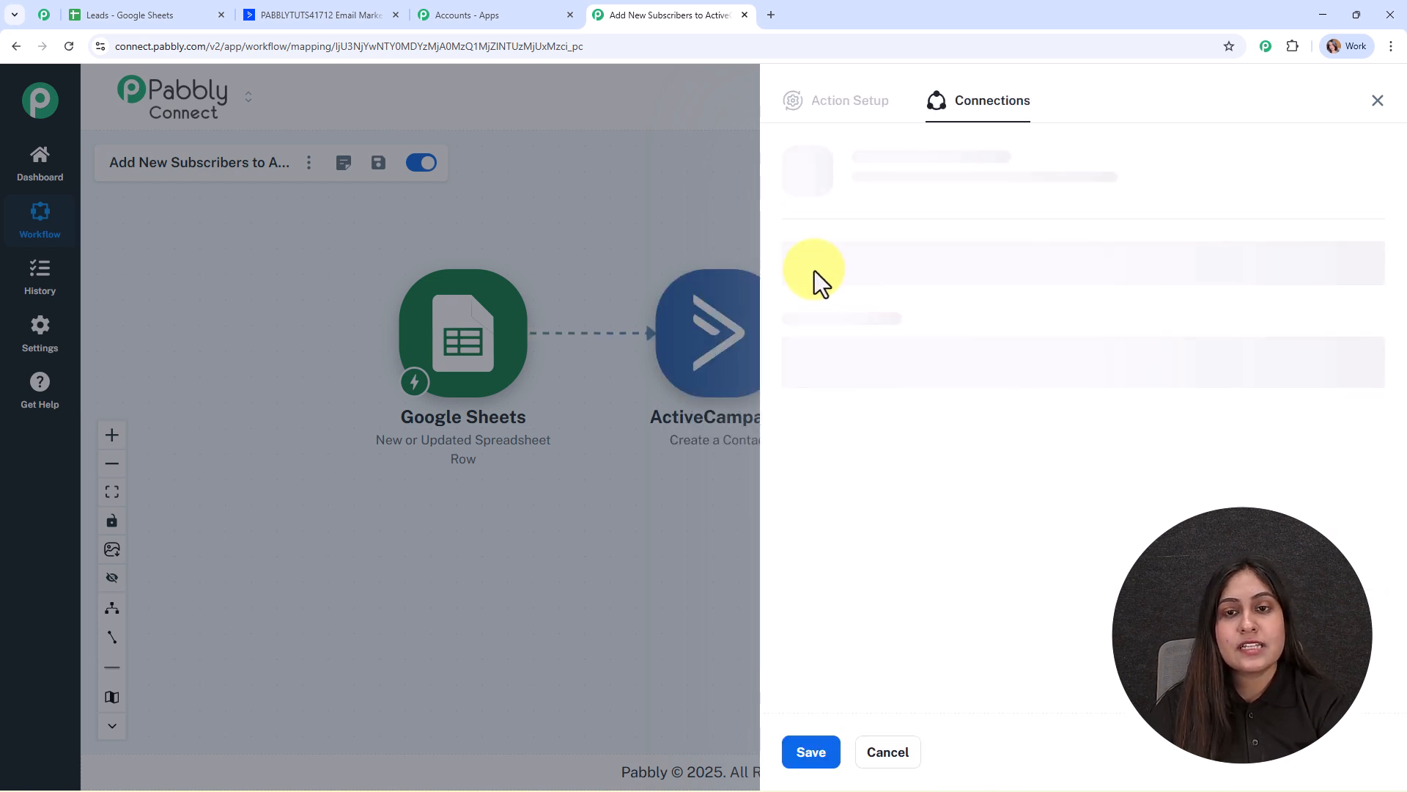
pyautogui.click(792, 238)
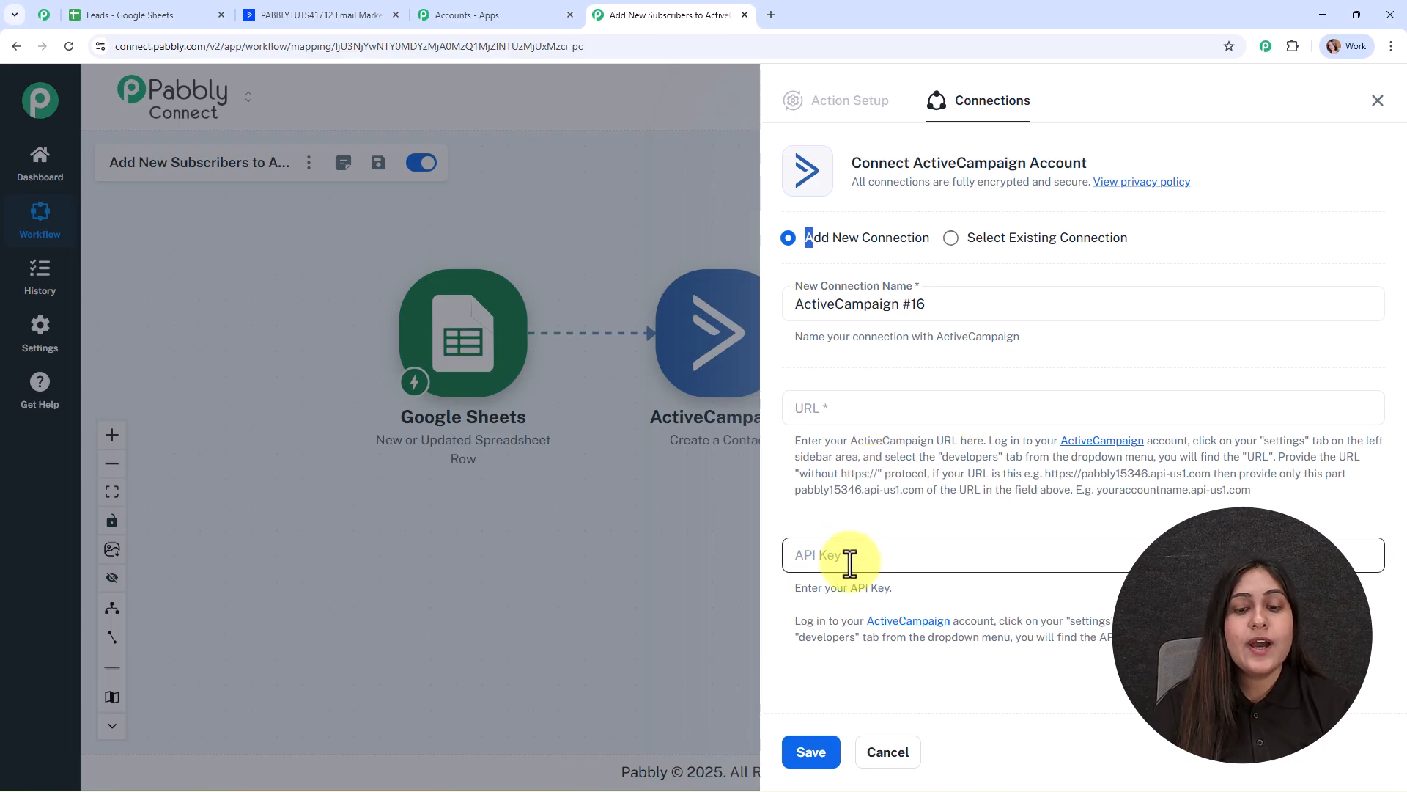
pyautogui.moveTo(794, 444); pyautogui.dragTo(1335, 516)
pyautogui.click(1335, 517)
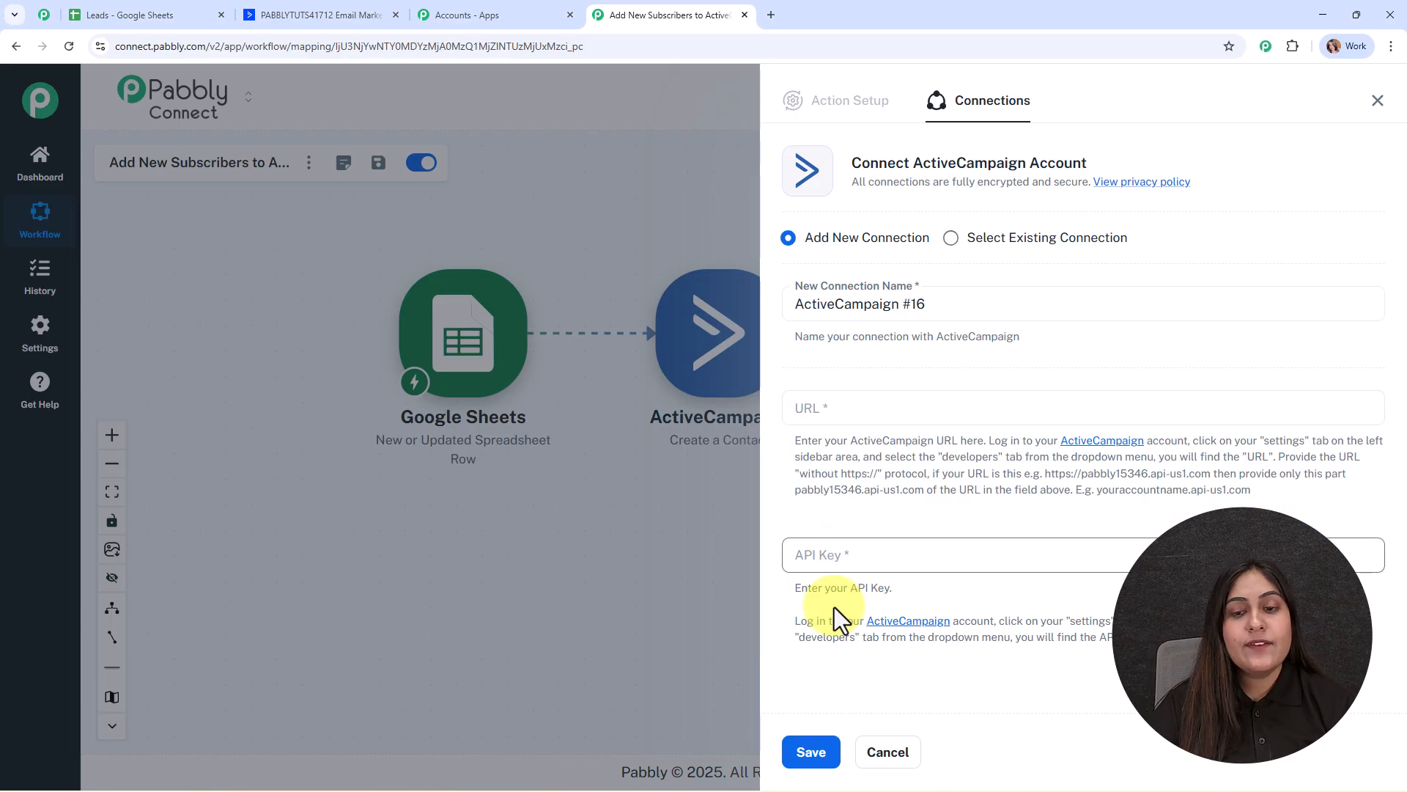
# Go to ActiveCampaign's Settings > Developer page, which shows the API URL and key.
pyautogui.click(352, 13)
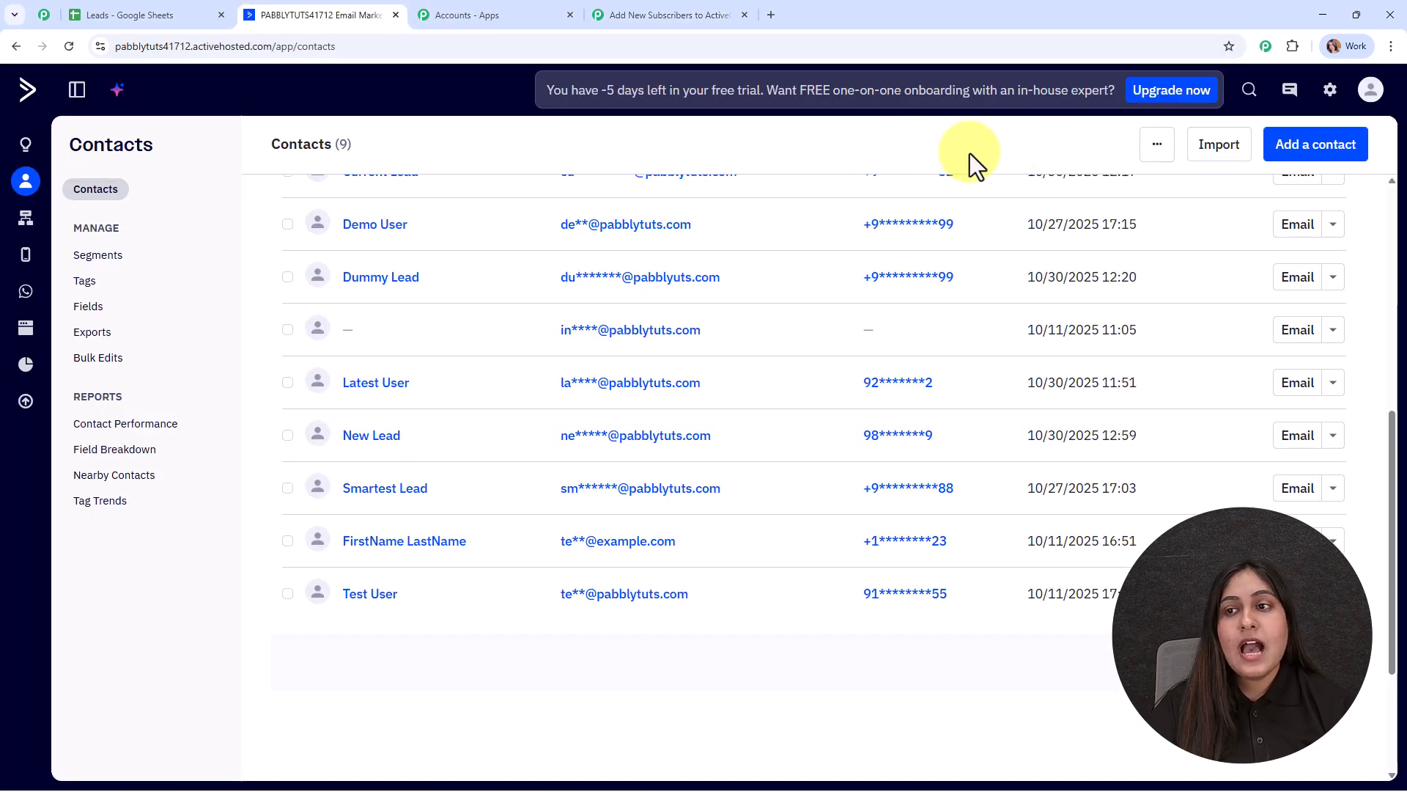
pyautogui.click(1330, 89)
pyautogui.click(105, 349)
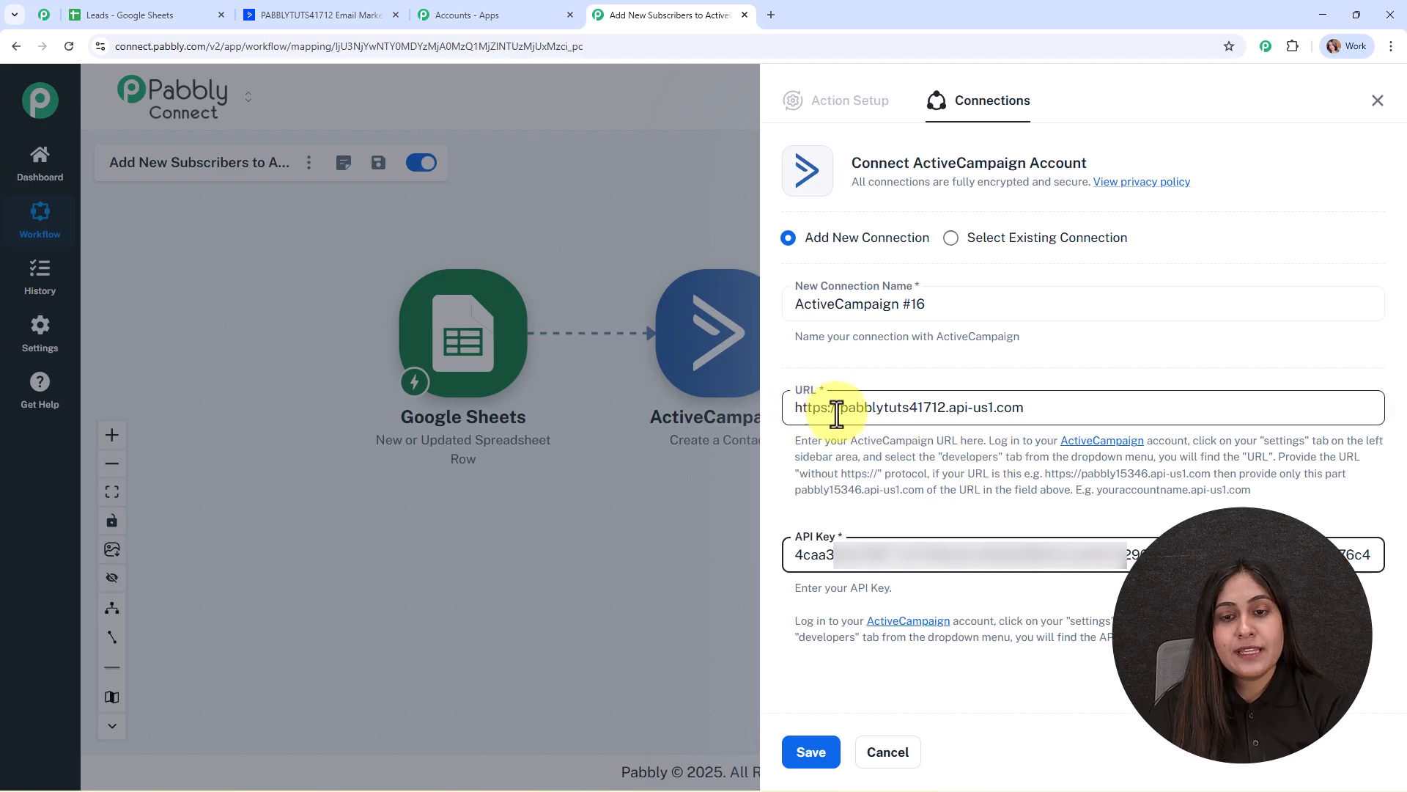
pyautogui.moveTo(840, 407); pyautogui.dragTo(779, 409)
pyautogui.press('BackSpace')
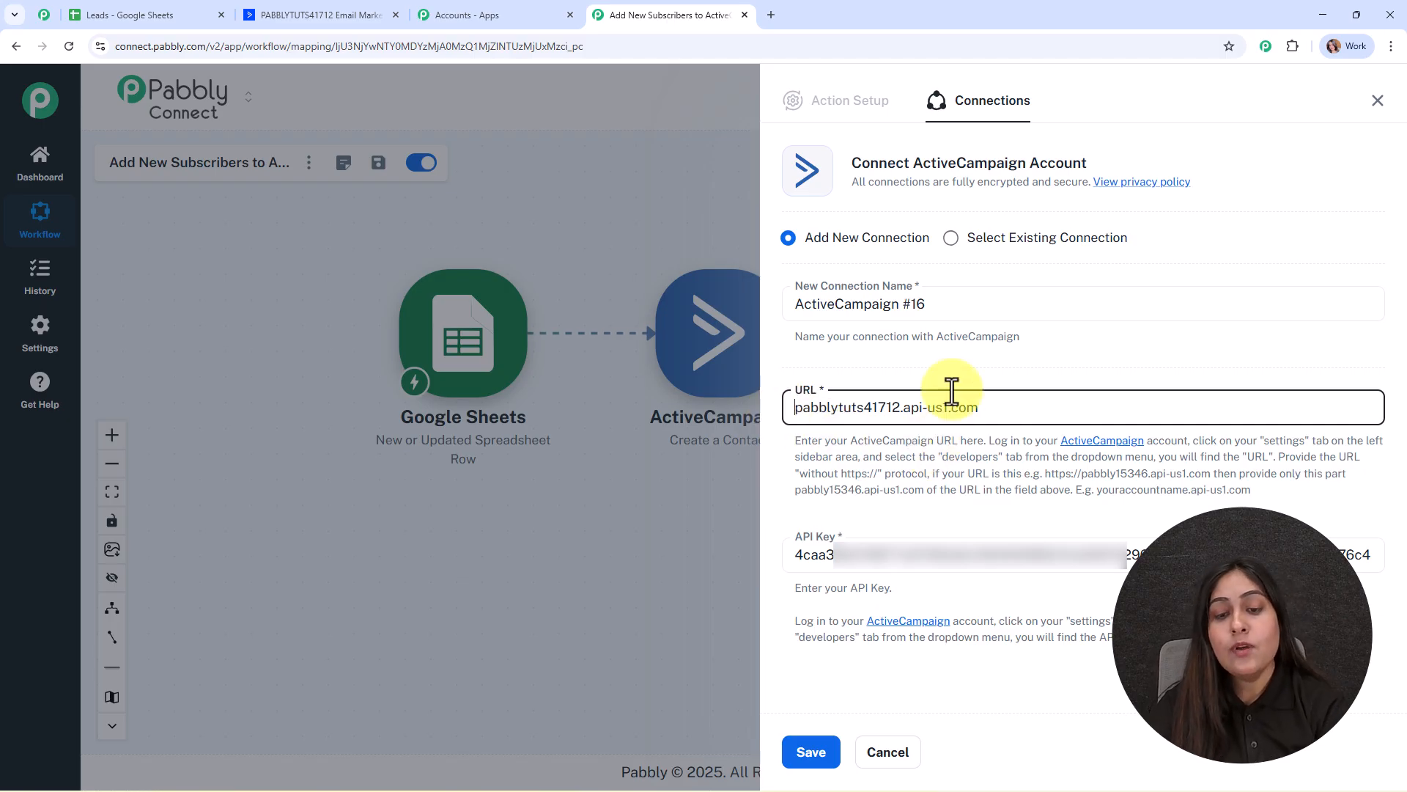
pyautogui.click(810, 761)
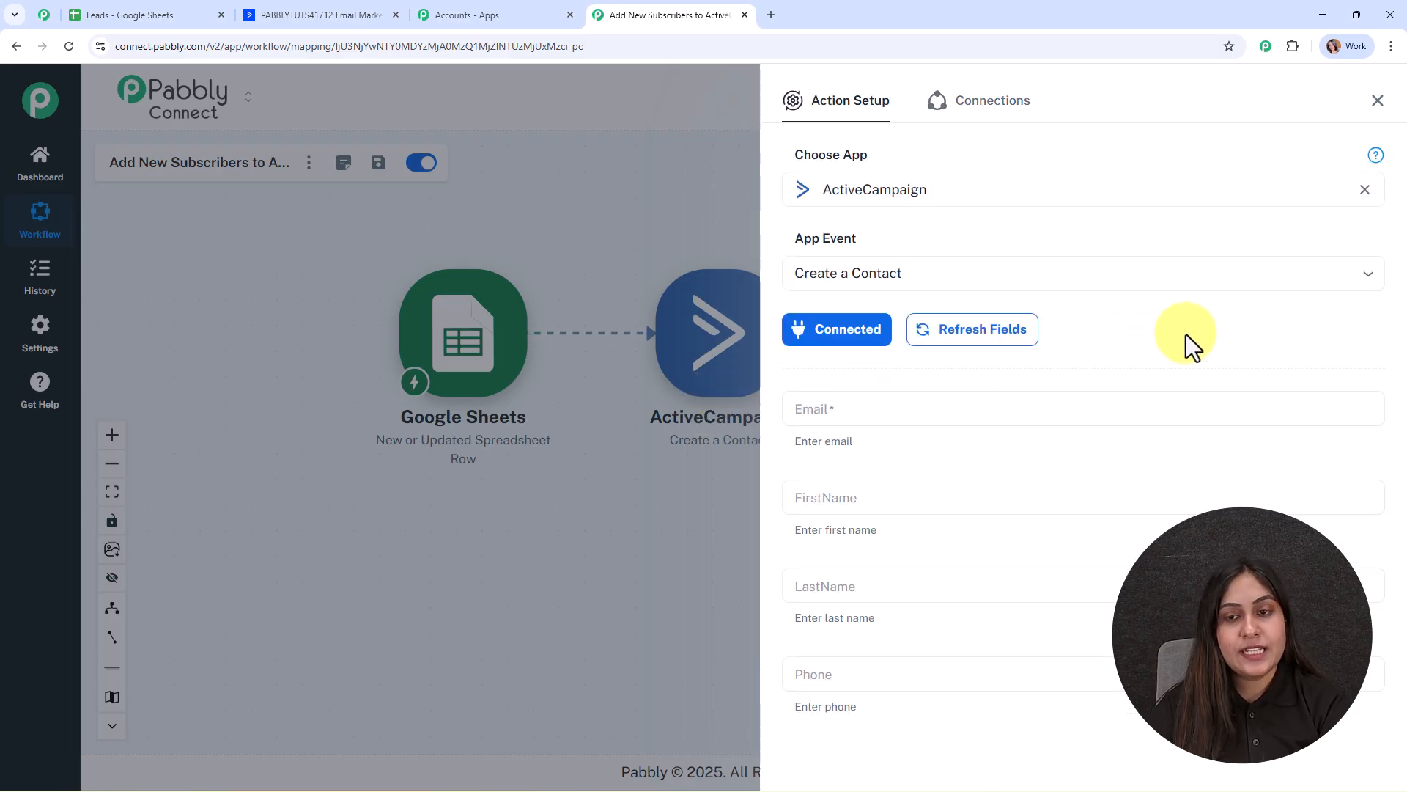
pyautogui.scroll(-3, 1185, 334)
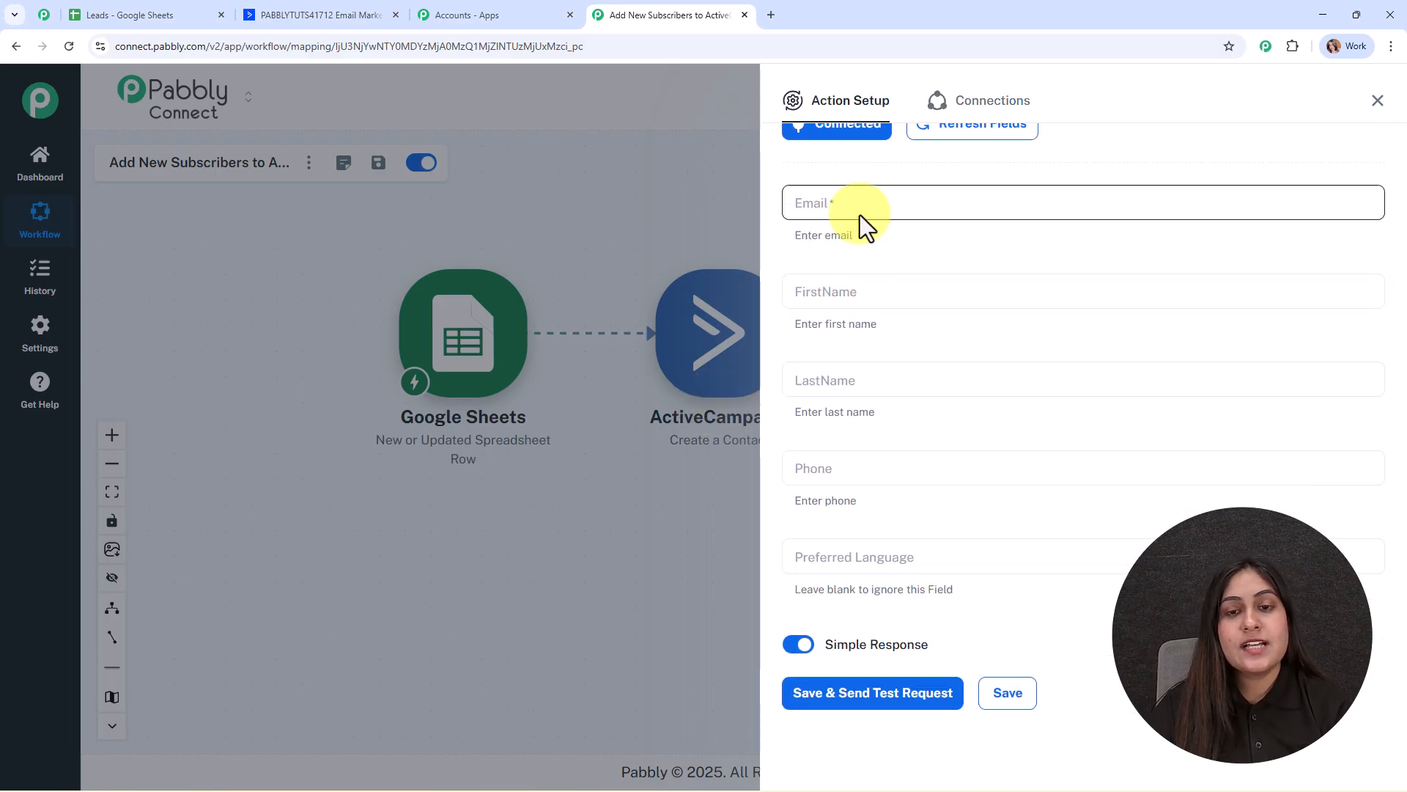
pyautogui.click(822, 200)
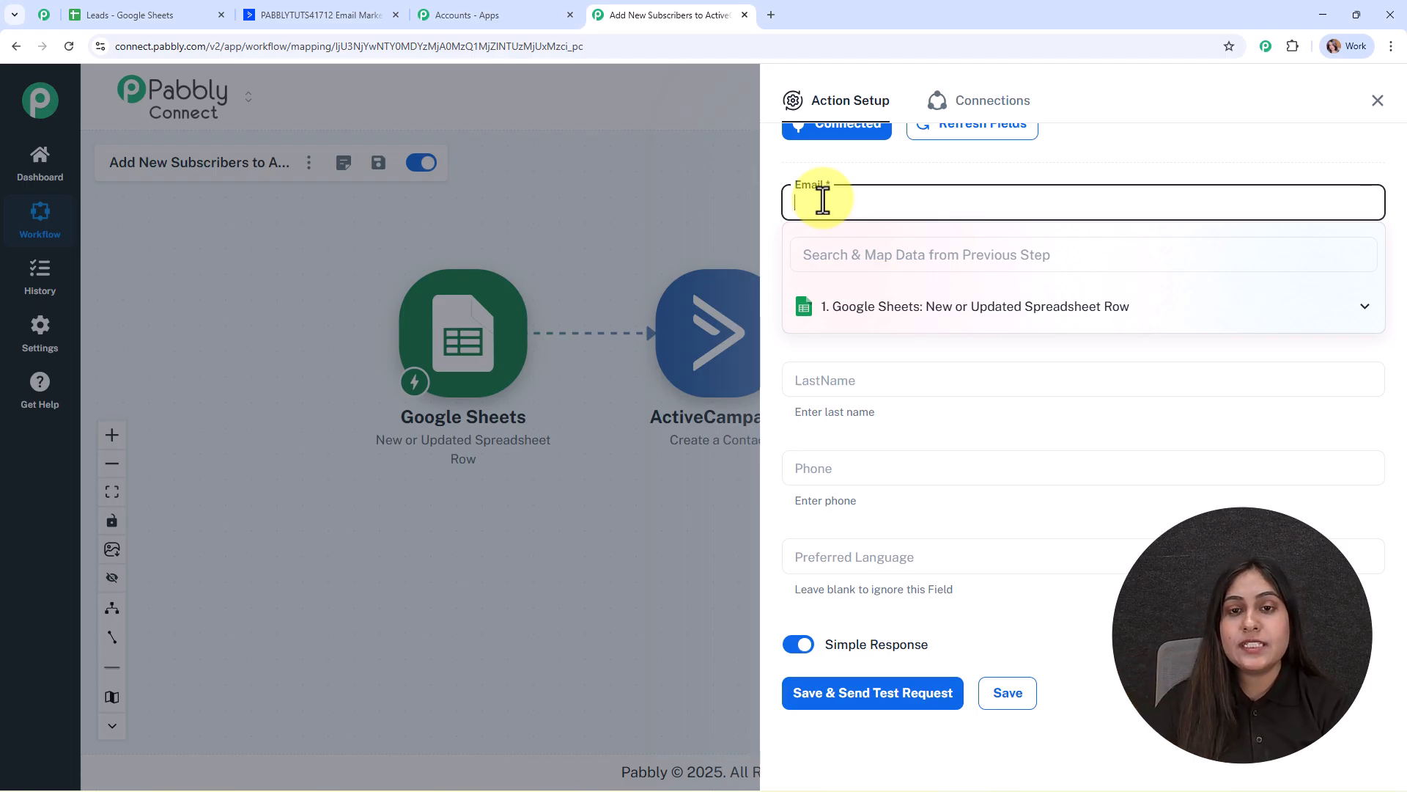
# Map the sheet's Email and First Name into the Email and FirstName fields.
pyautogui.click(913, 250)
pyautogui.write('@')
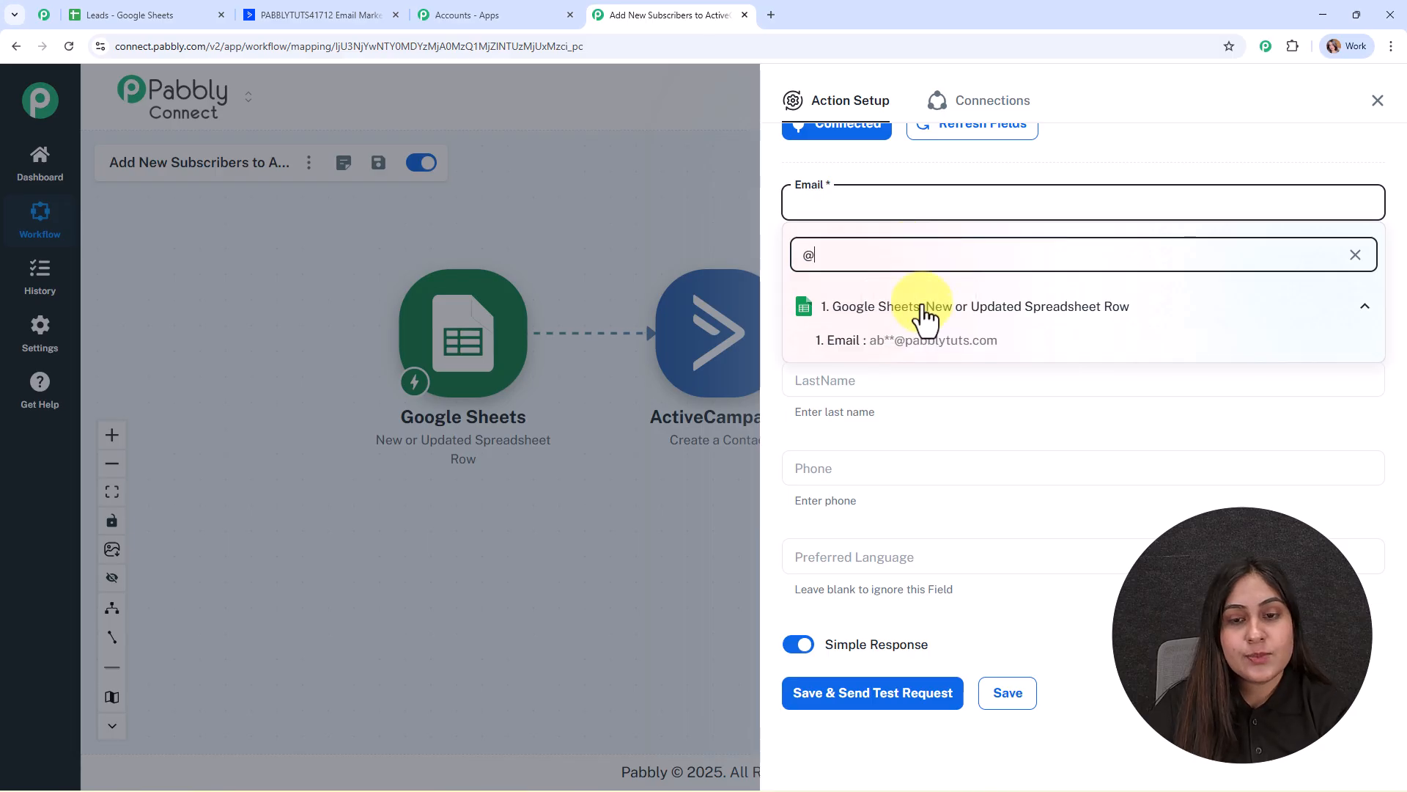
pyautogui.click(928, 341)
pyautogui.click(899, 290)
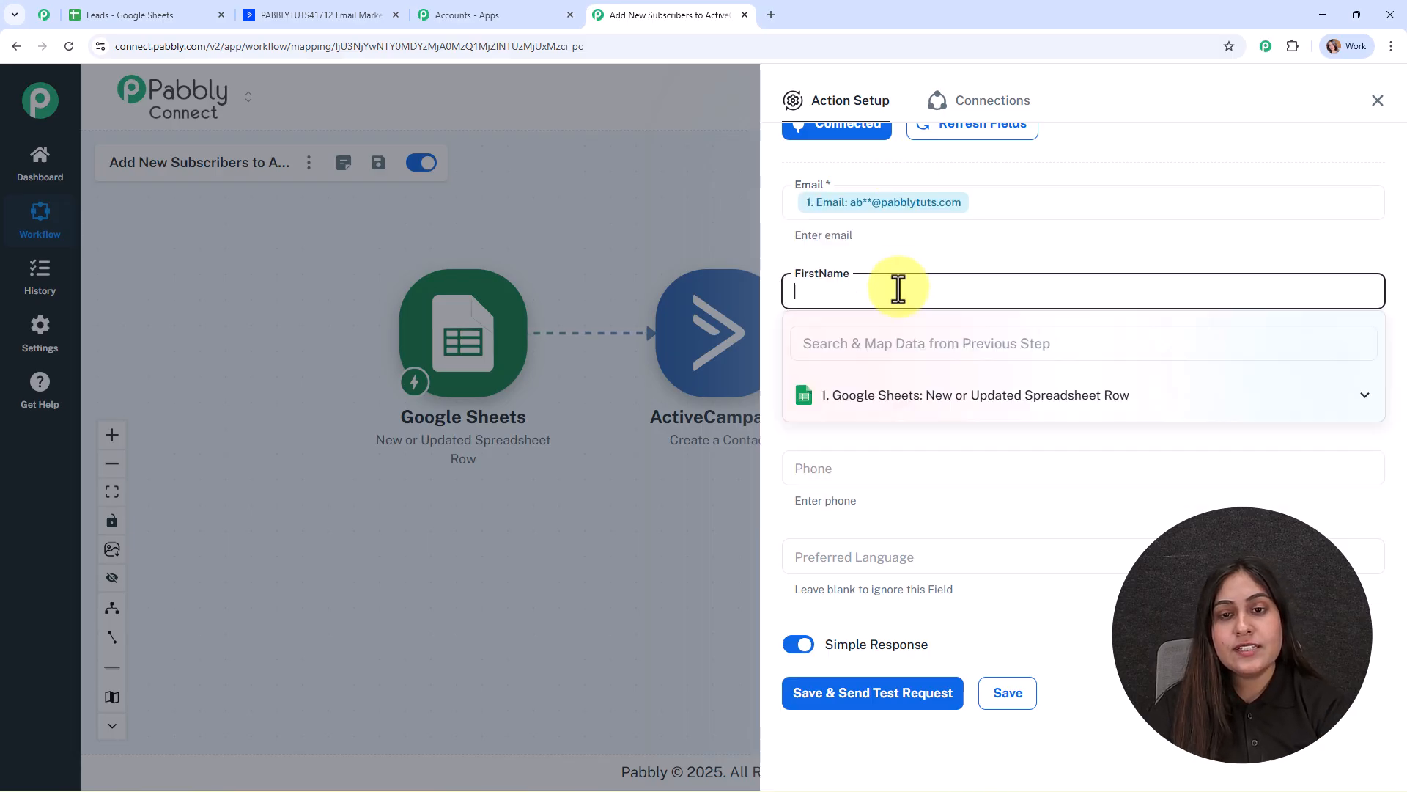
pyautogui.click(903, 396)
pyautogui.scroll(-3, 925, 498)
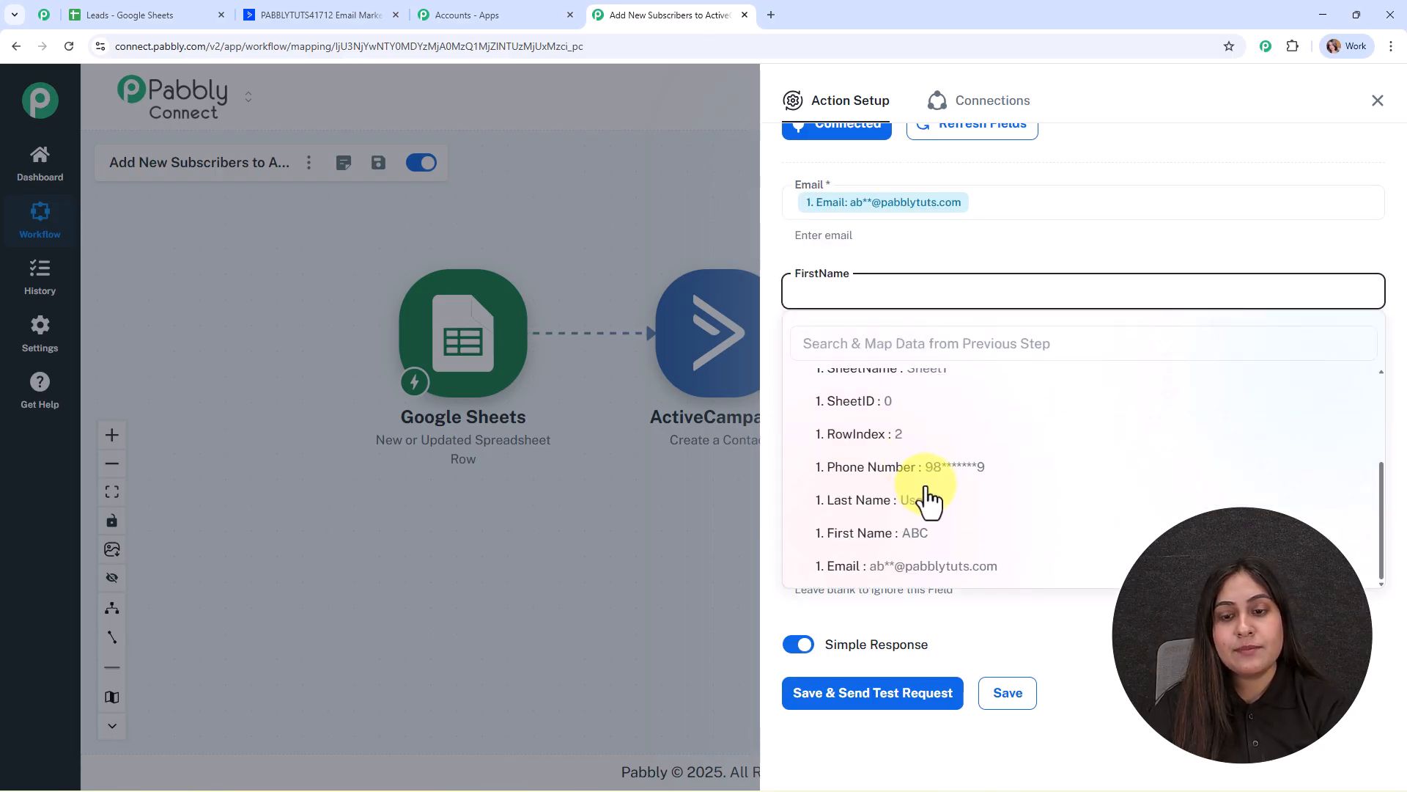
pyautogui.click(925, 546)
# Map the sheet's Last Name and Phone Number into LastName and Phone.
pyautogui.click(872, 379)
pyautogui.click(856, 484)
pyautogui.scroll(-3, 902, 557)
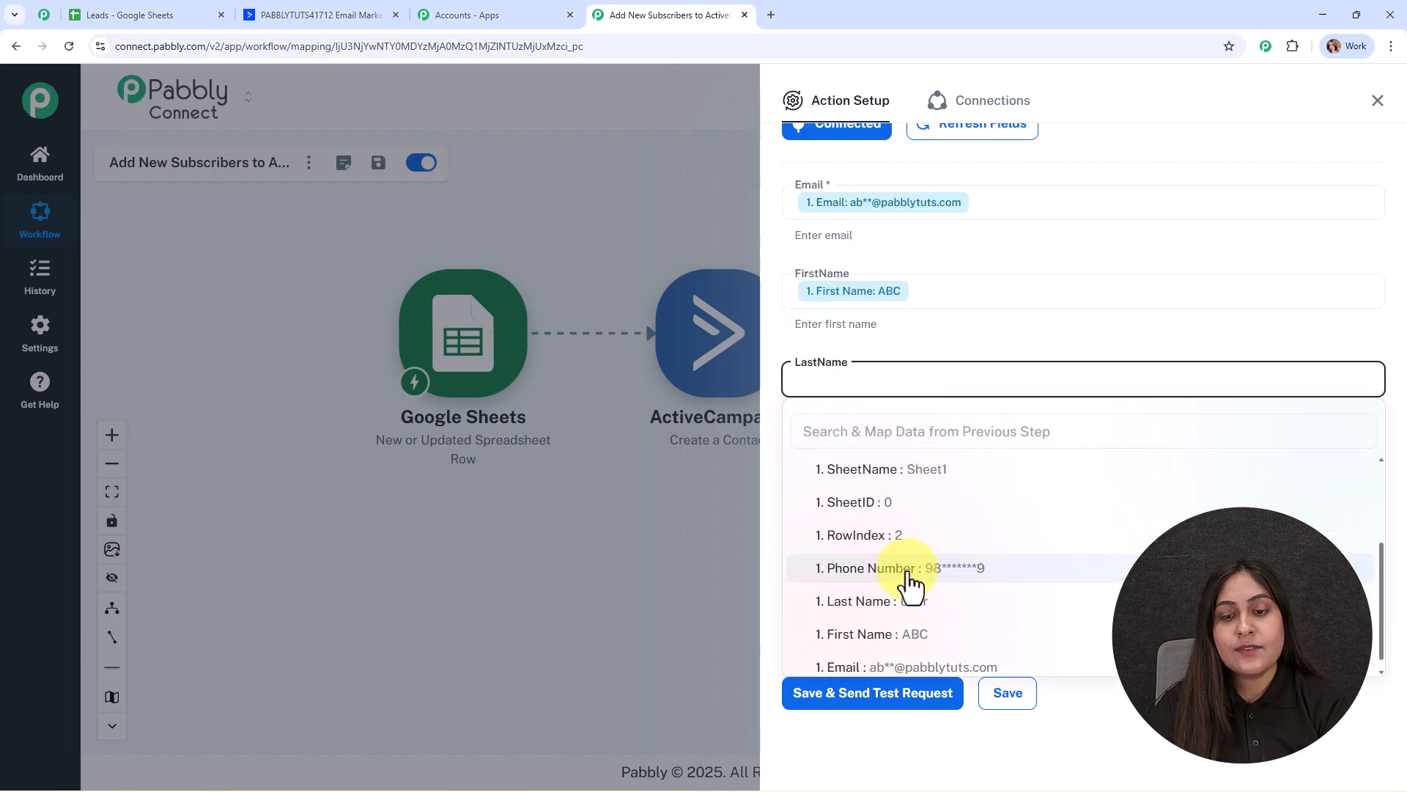
pyautogui.click(913, 602)
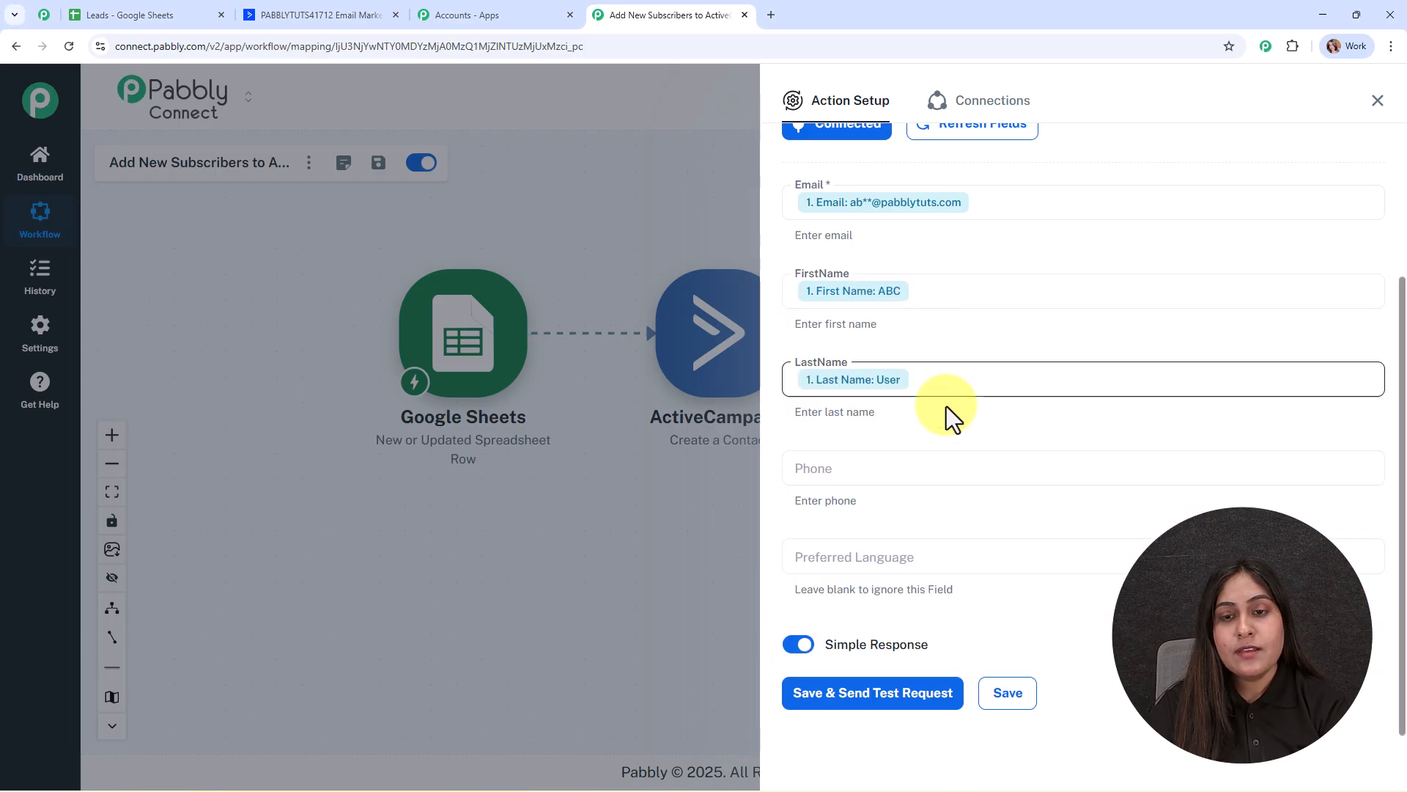
pyautogui.click(912, 449)
pyautogui.click(811, 555)
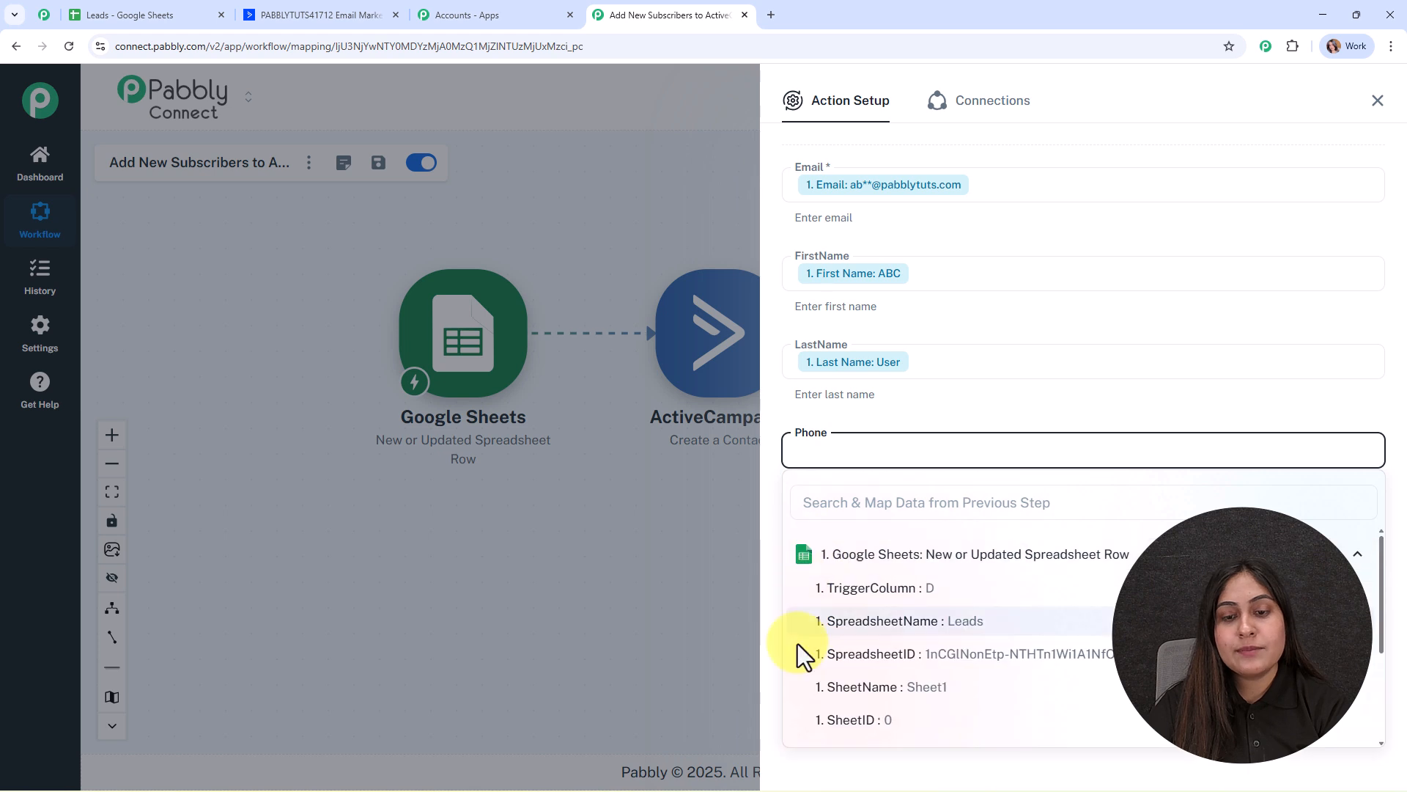
pyautogui.scroll(-5, 802, 652)
pyautogui.click(879, 626)
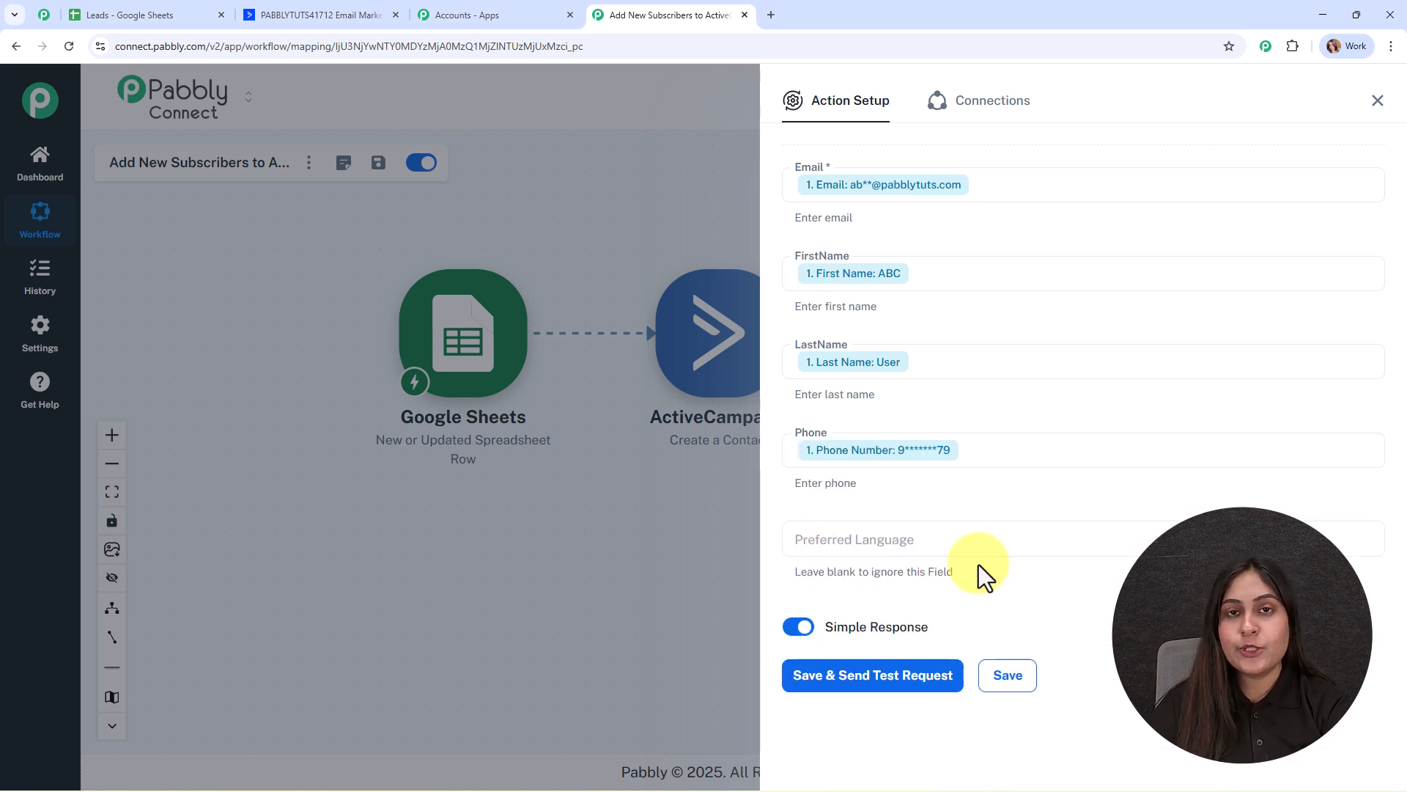
# Save the action and send a test request that creates the contact, then close the panel.
pyautogui.scroll(3, 1122, 390)
pyautogui.scroll(-3, 1123, 388)
pyautogui.click(856, 674)
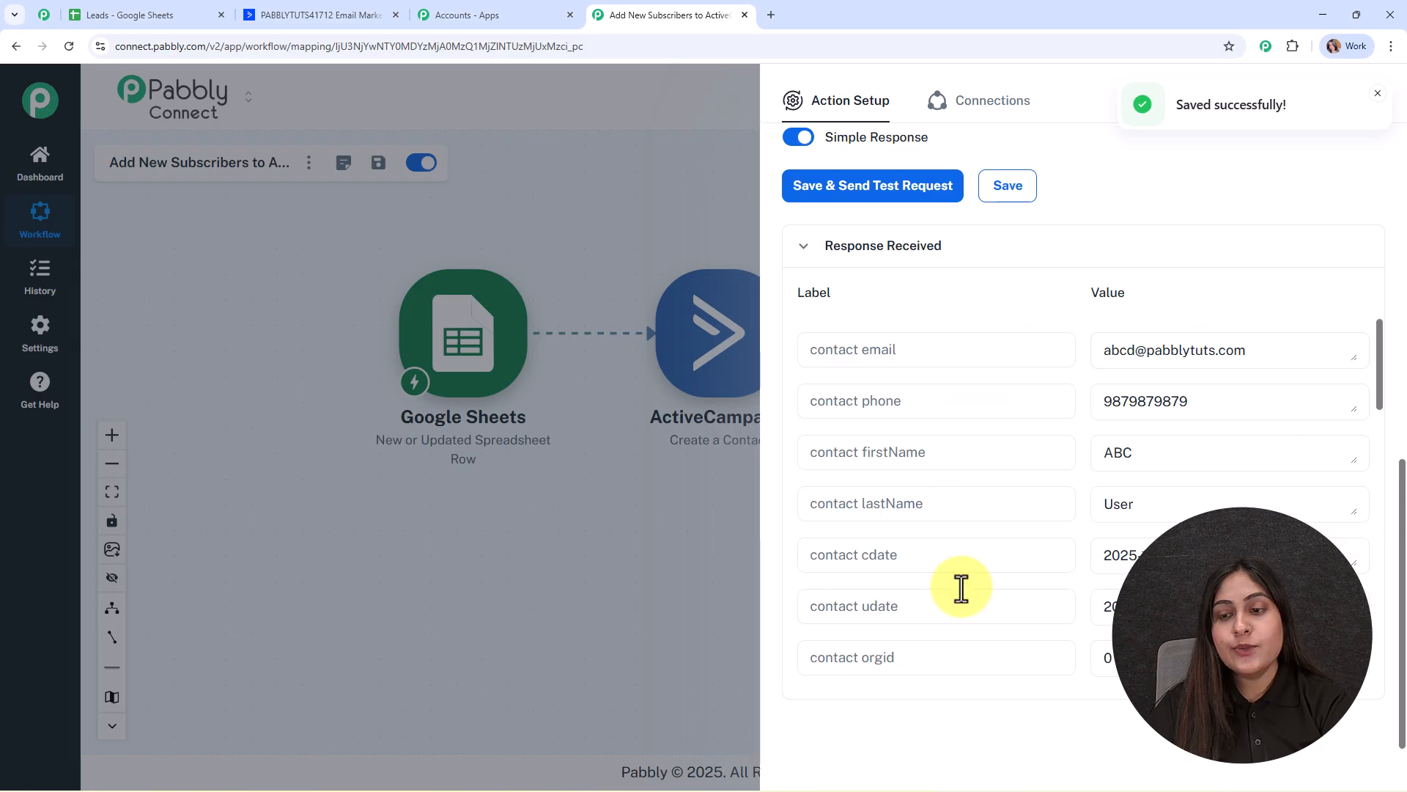
pyautogui.click(1377, 94)
pyautogui.click(1379, 103)
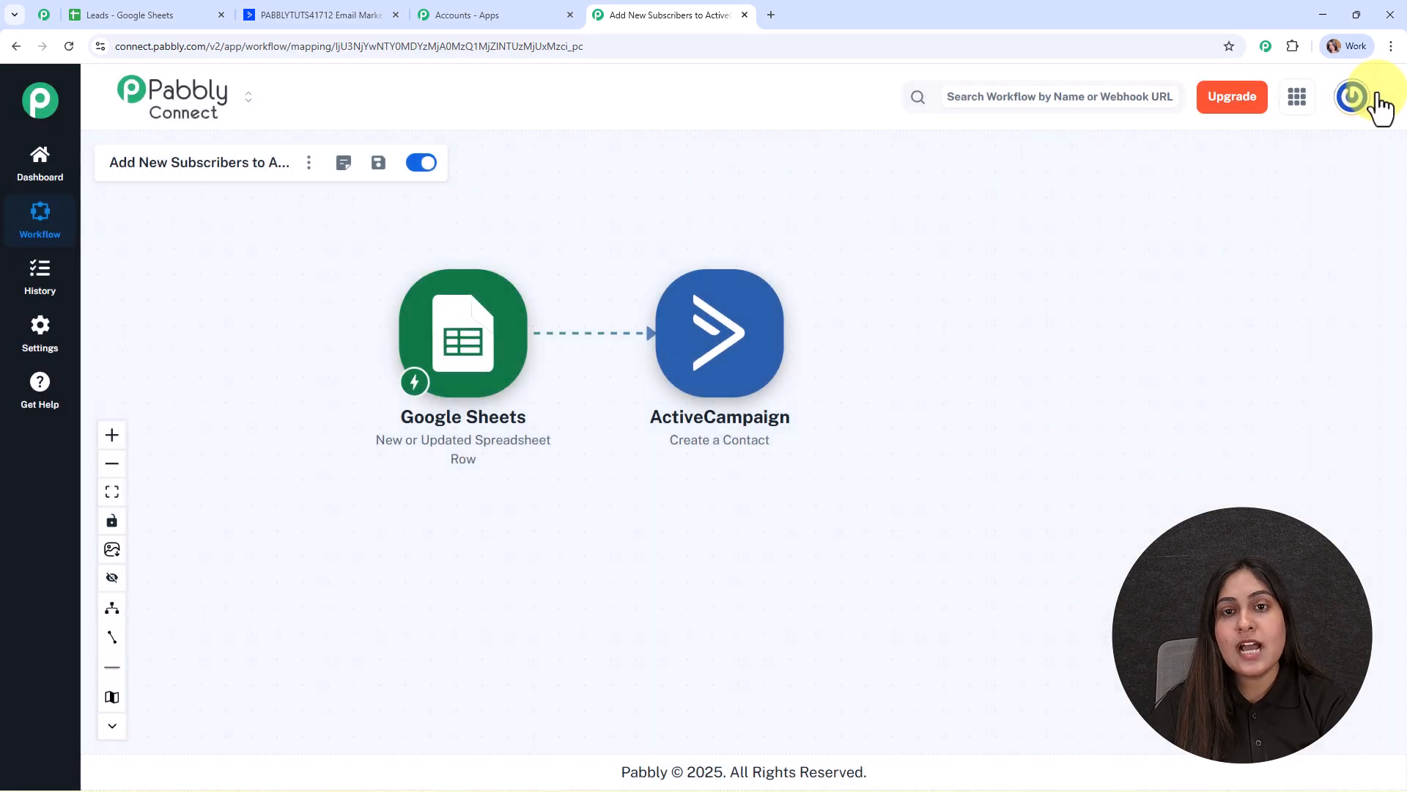
pyautogui.moveTo(650, 206); pyautogui.dragTo(697, 264)
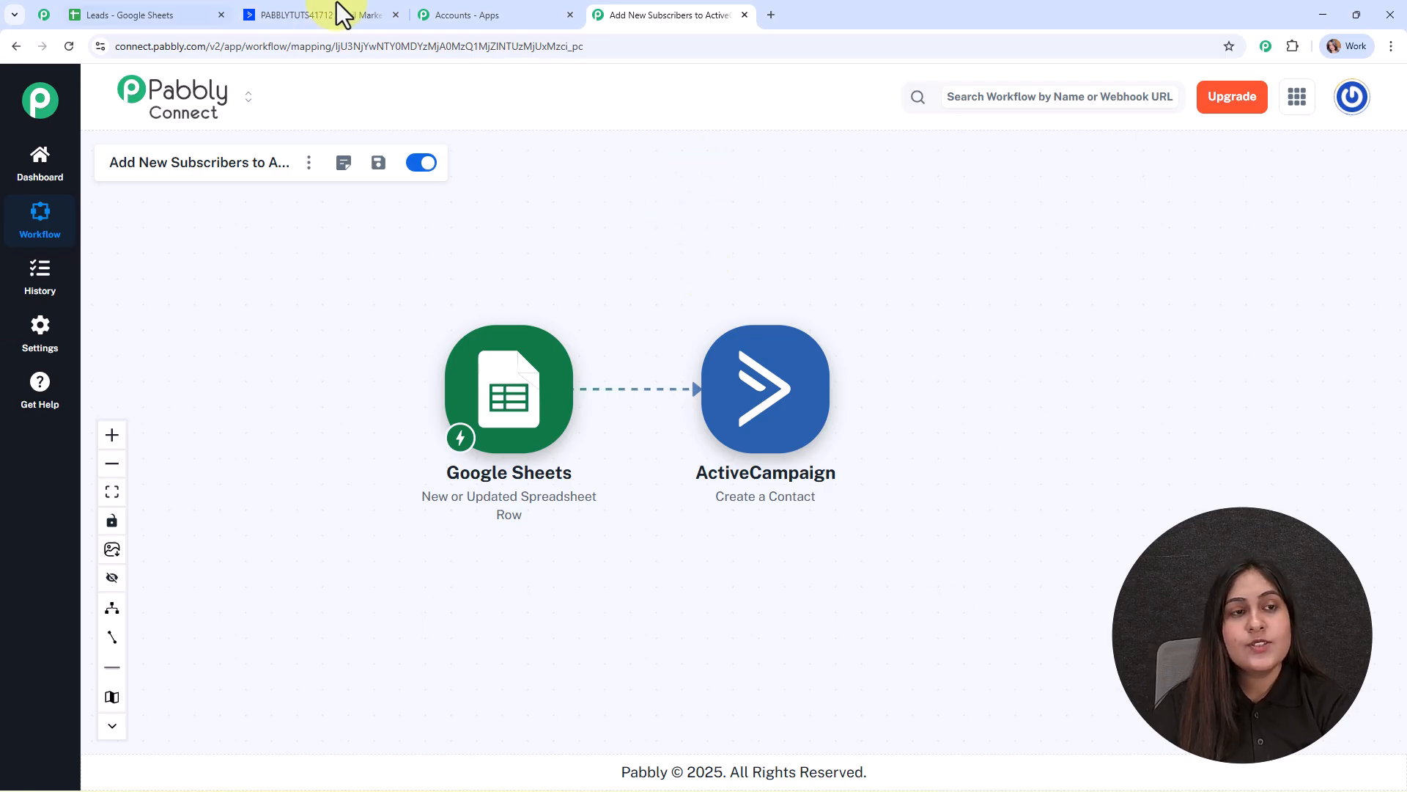
pyautogui.click(315, 14)
# Reload ActiveCampaign Contacts and find the new test contact at the top of 10.
pyautogui.click(84, 193)
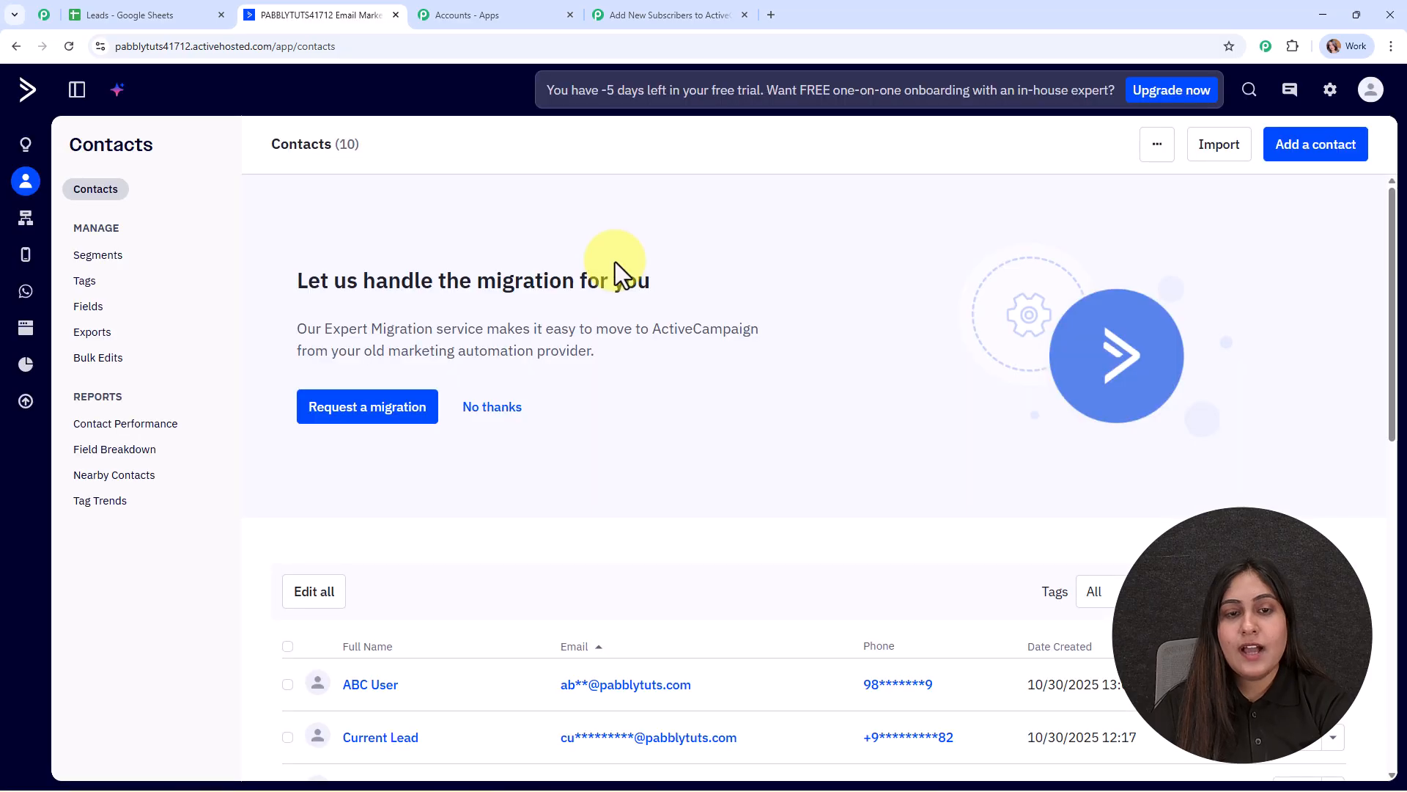
pyautogui.scroll(-5, 778, 279)
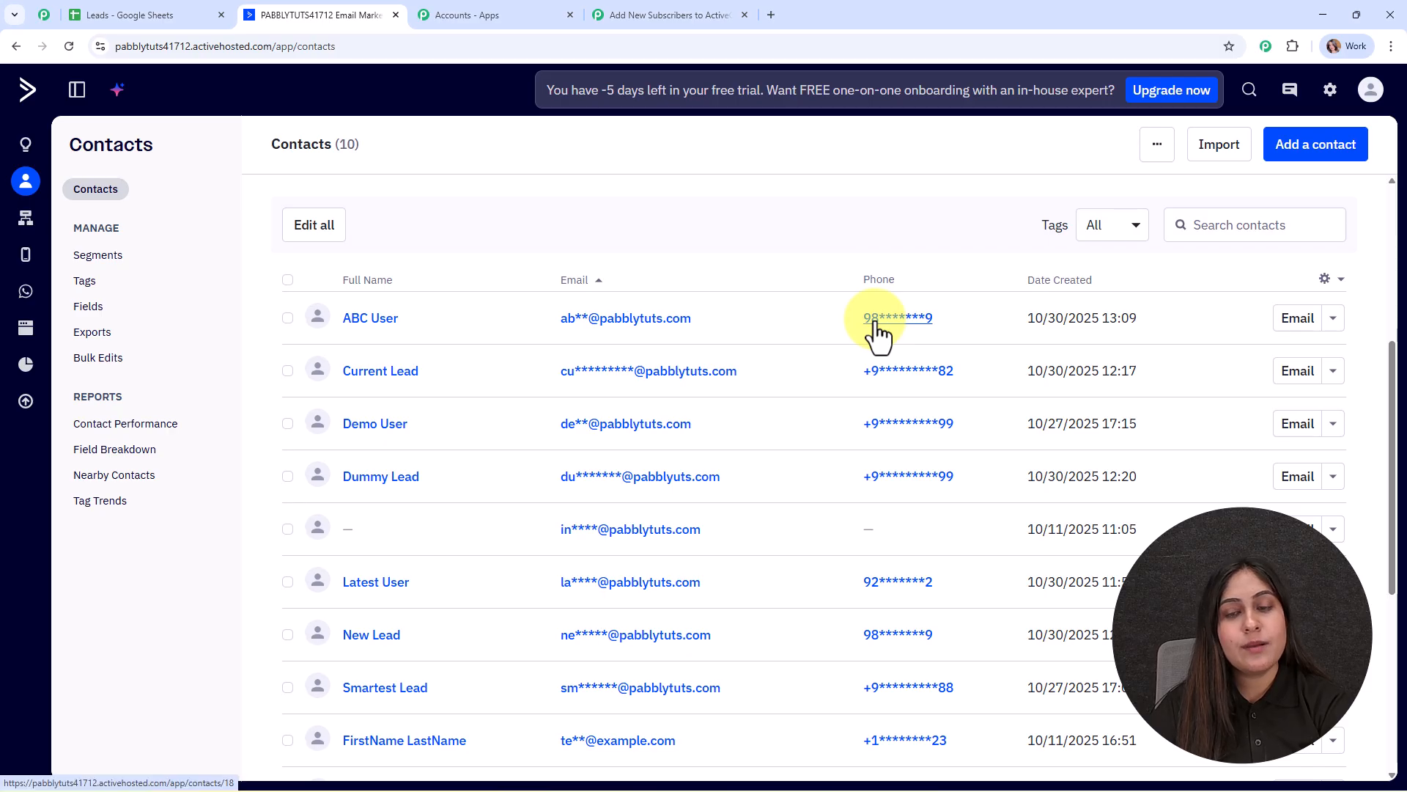
pyautogui.click(629, 15)
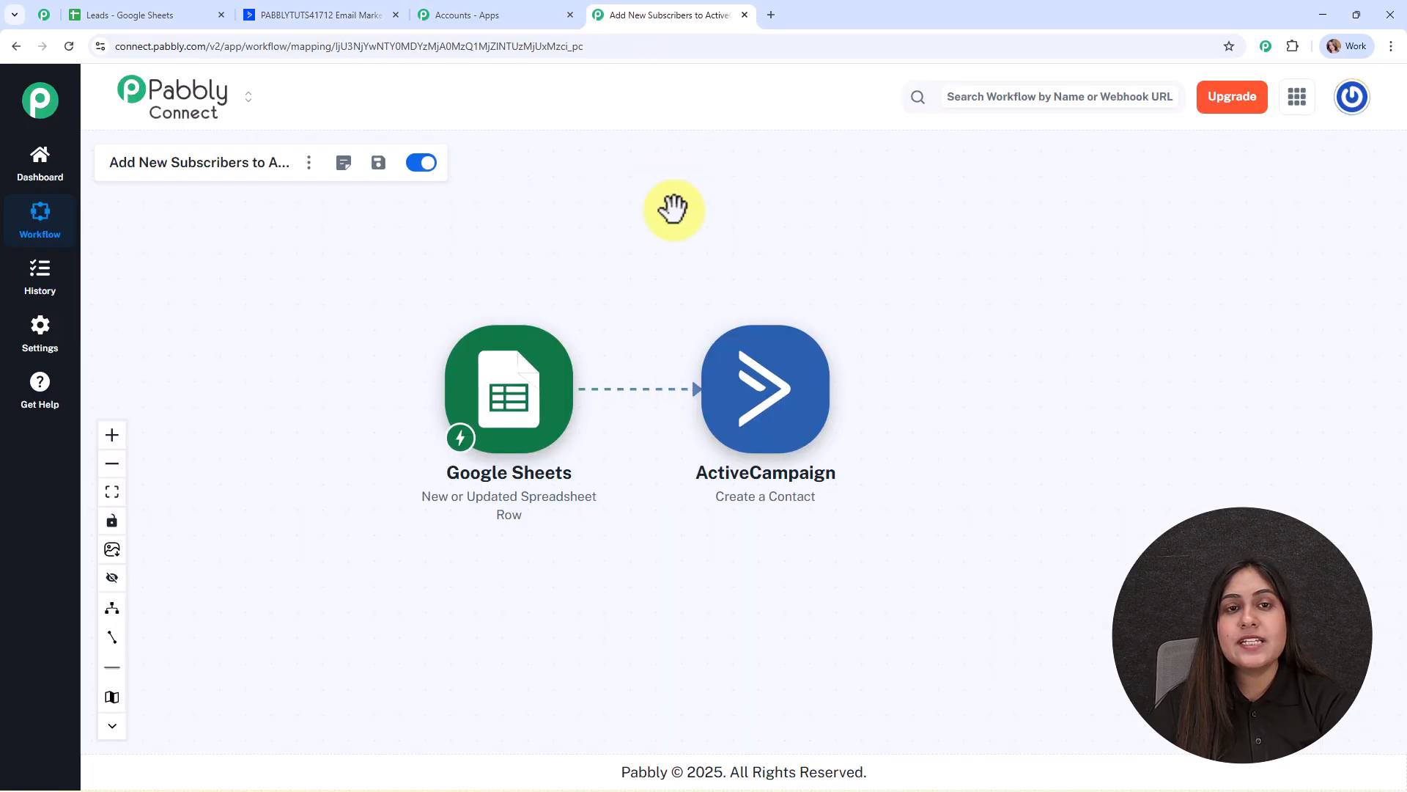